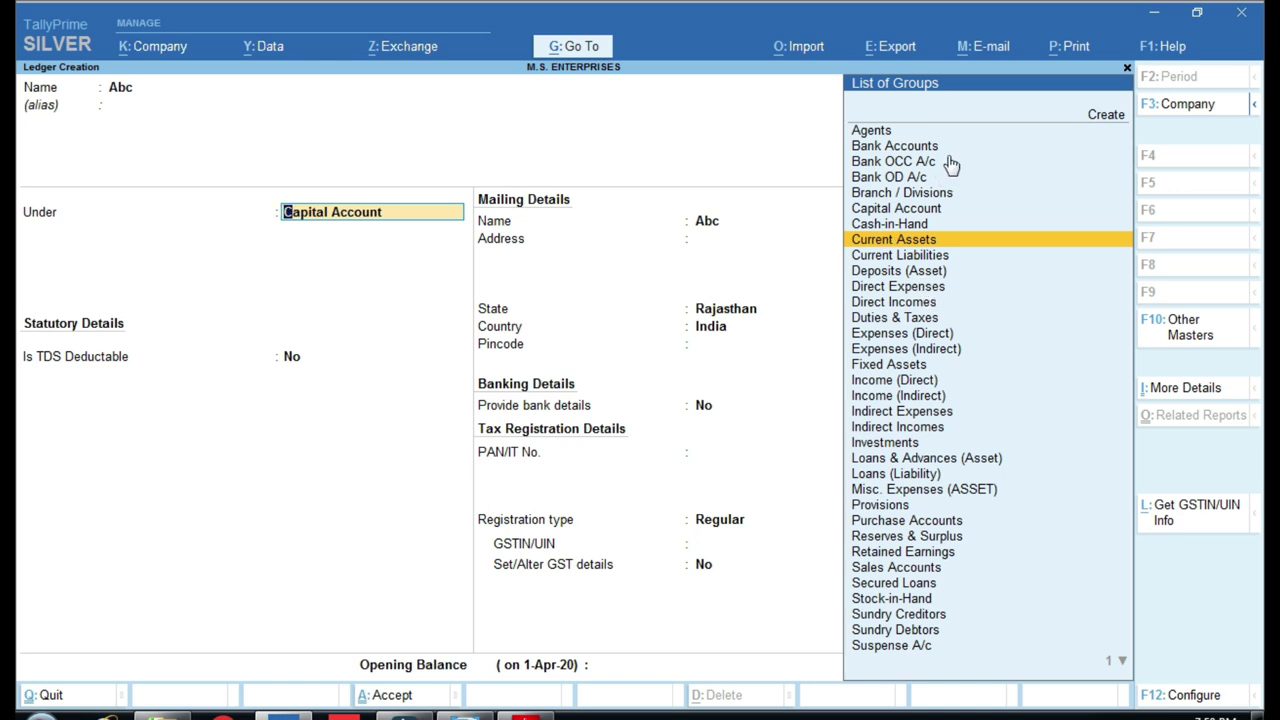
Bring up the ACCOUNTS GROUP DETAILS chart in Windows Photo Viewer from the taskbar.
key("ctrl")
left_click(465, 715)
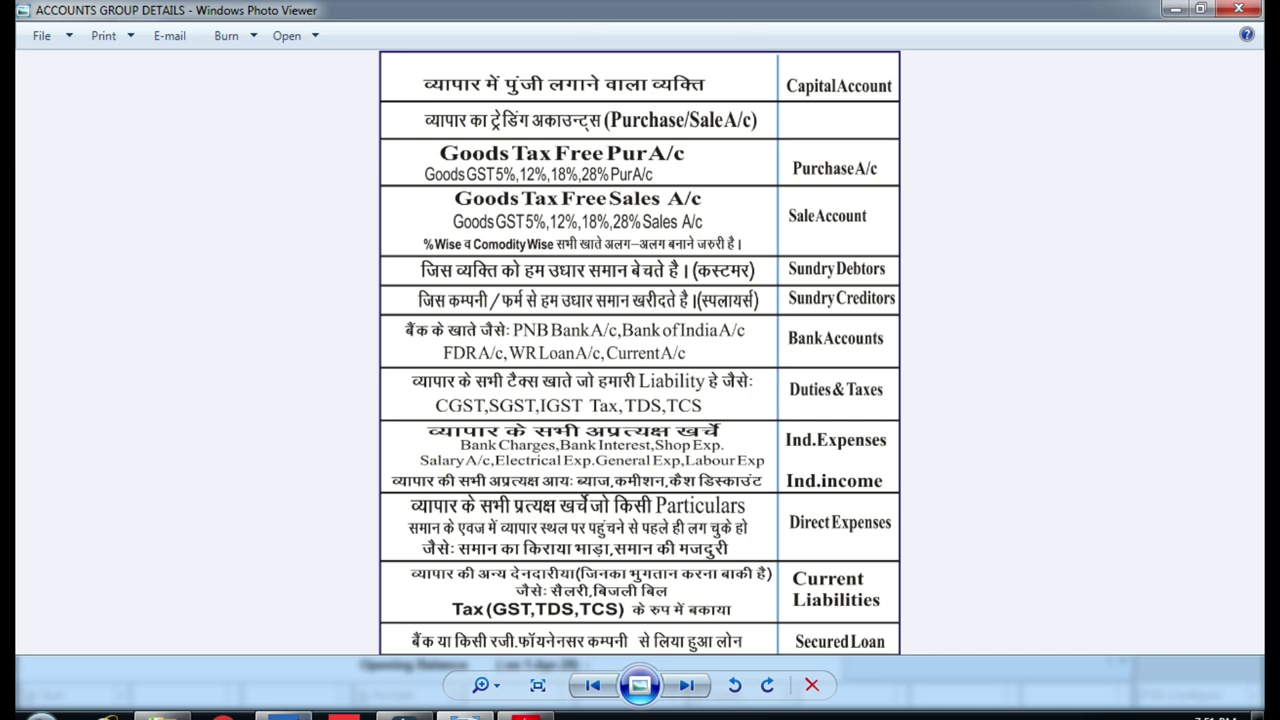
Zoom into the ACCOUNTS GROUP DETAILS chart, mark its Capital Account group, then return to TallyPrime.
left_click(283, 714)
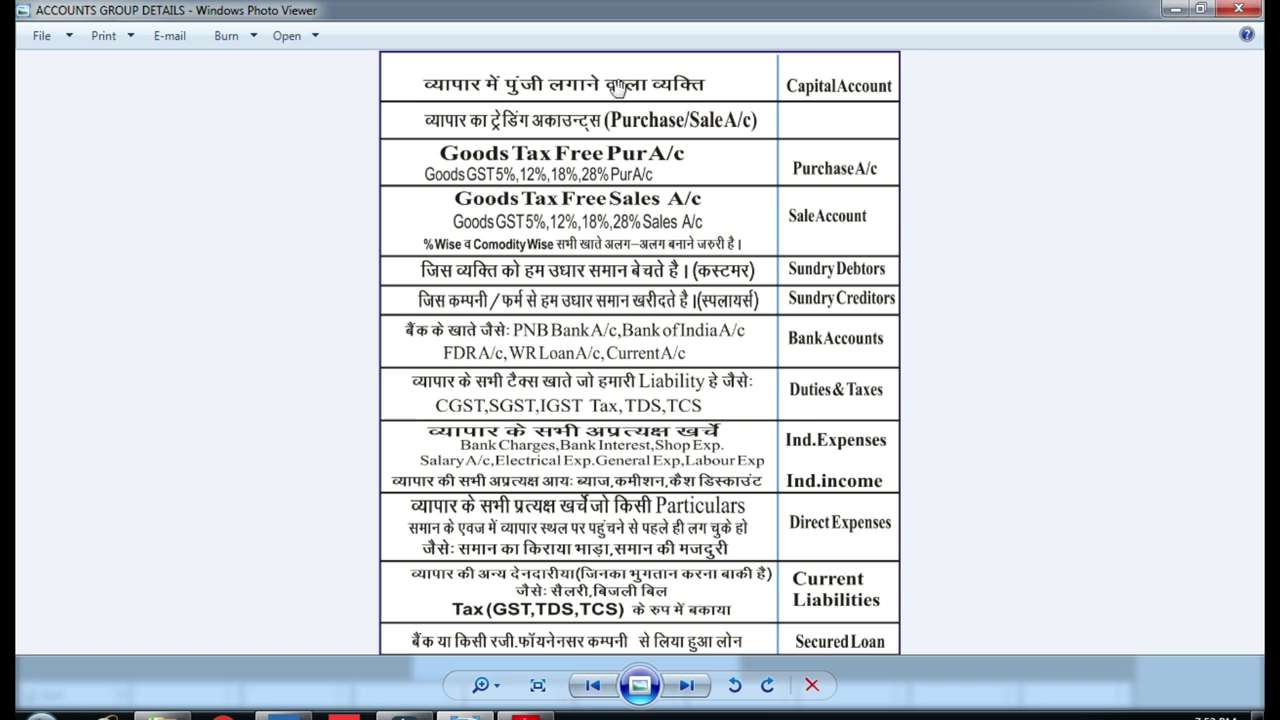
scroll(618, 88, "up", 3)
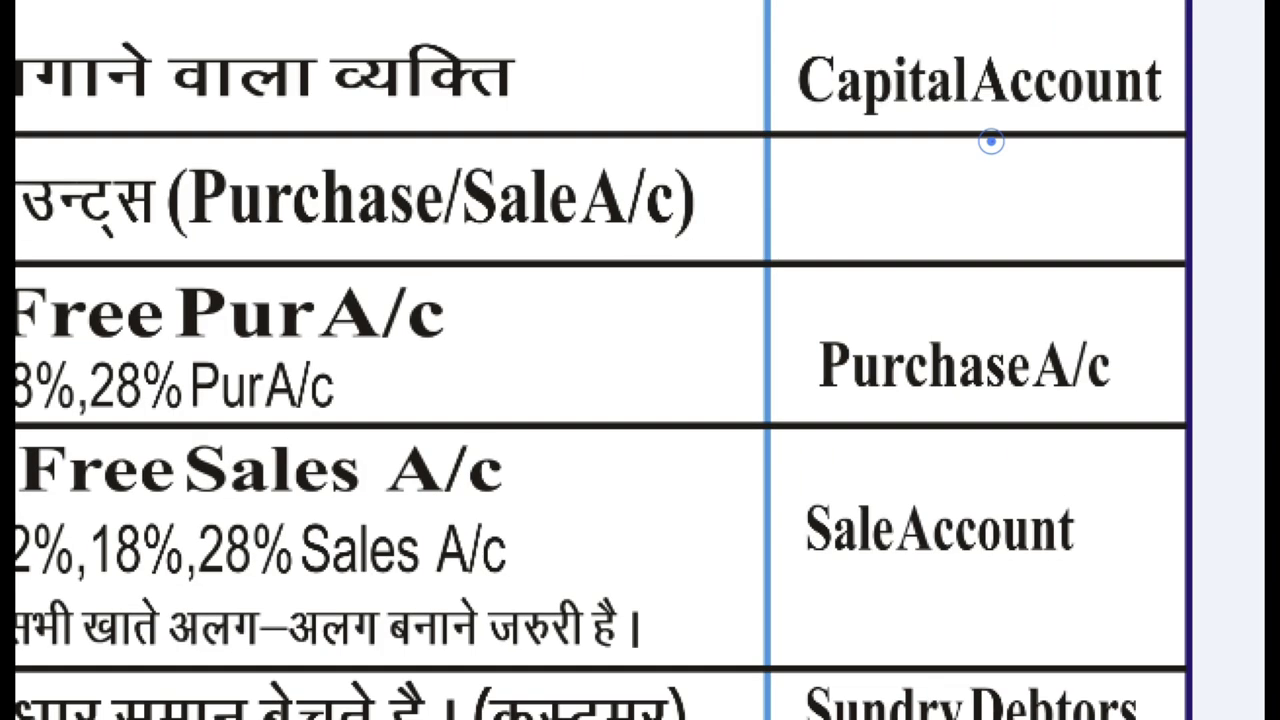
left_click_drag(884, 80, 1002, 134)
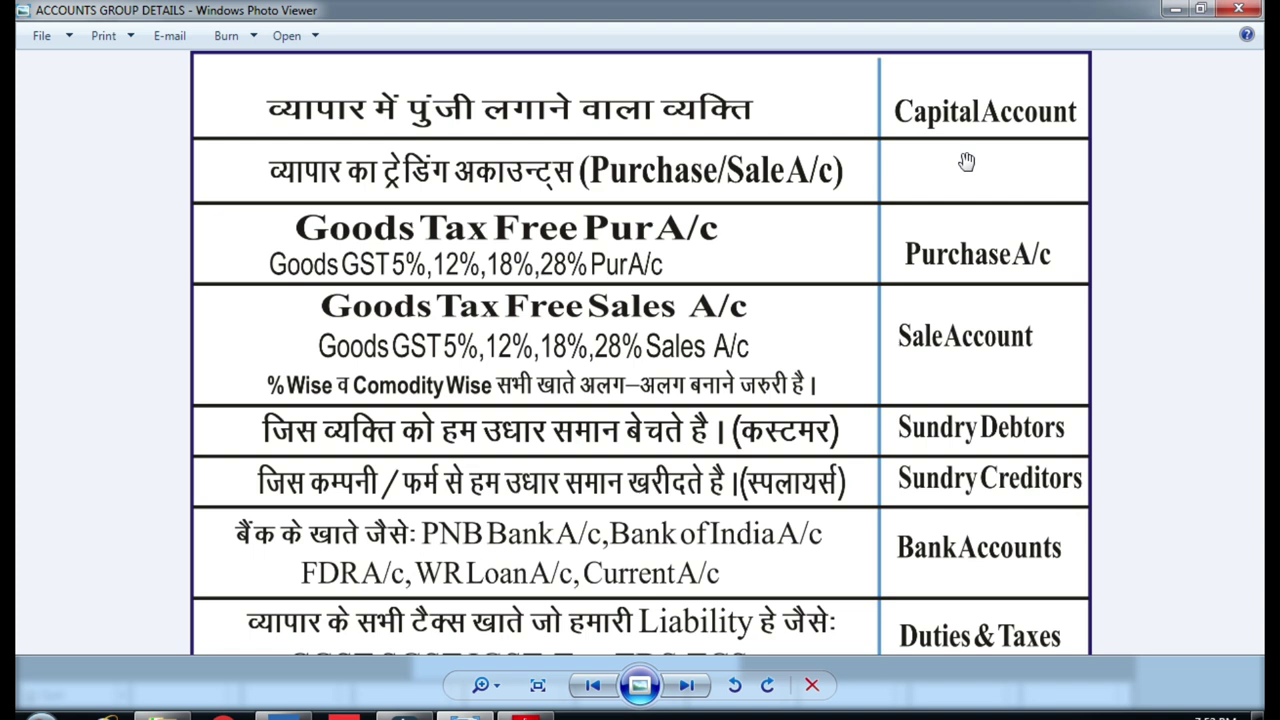
left_click(300, 712)
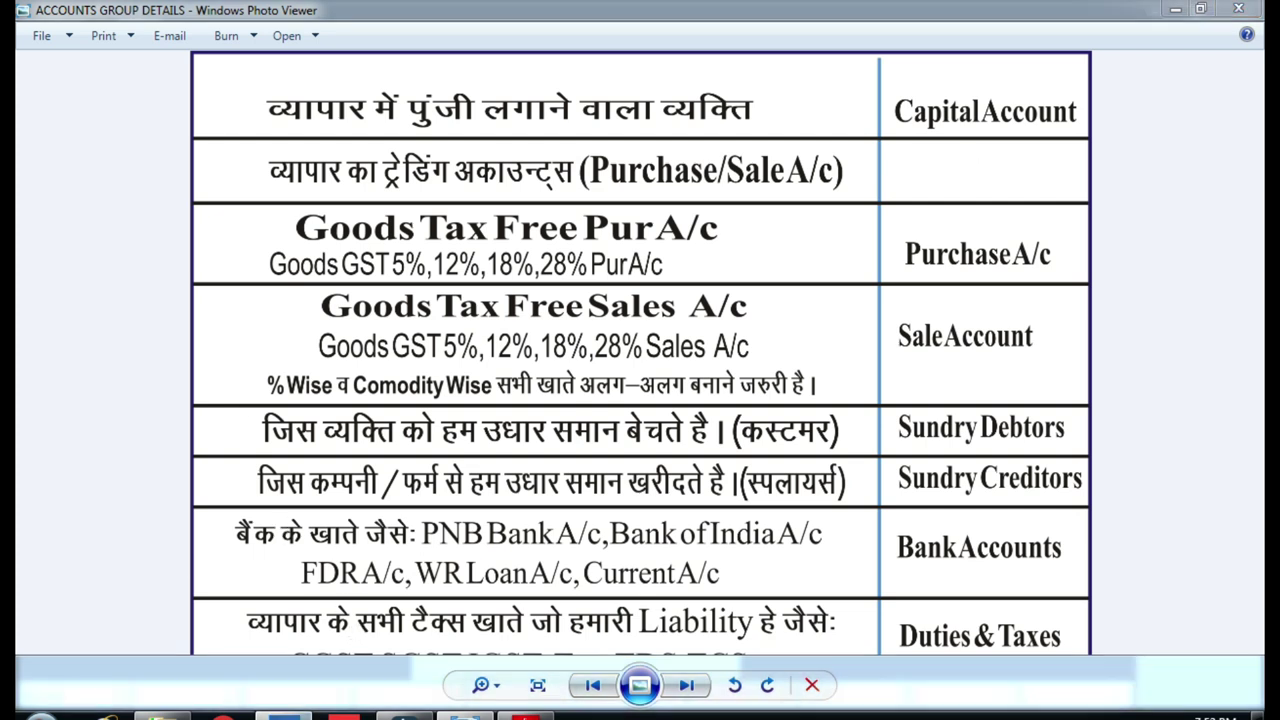
Create a ledger for the person, adding 'r' to the duplicate name, under Capital Account.
key("Return")
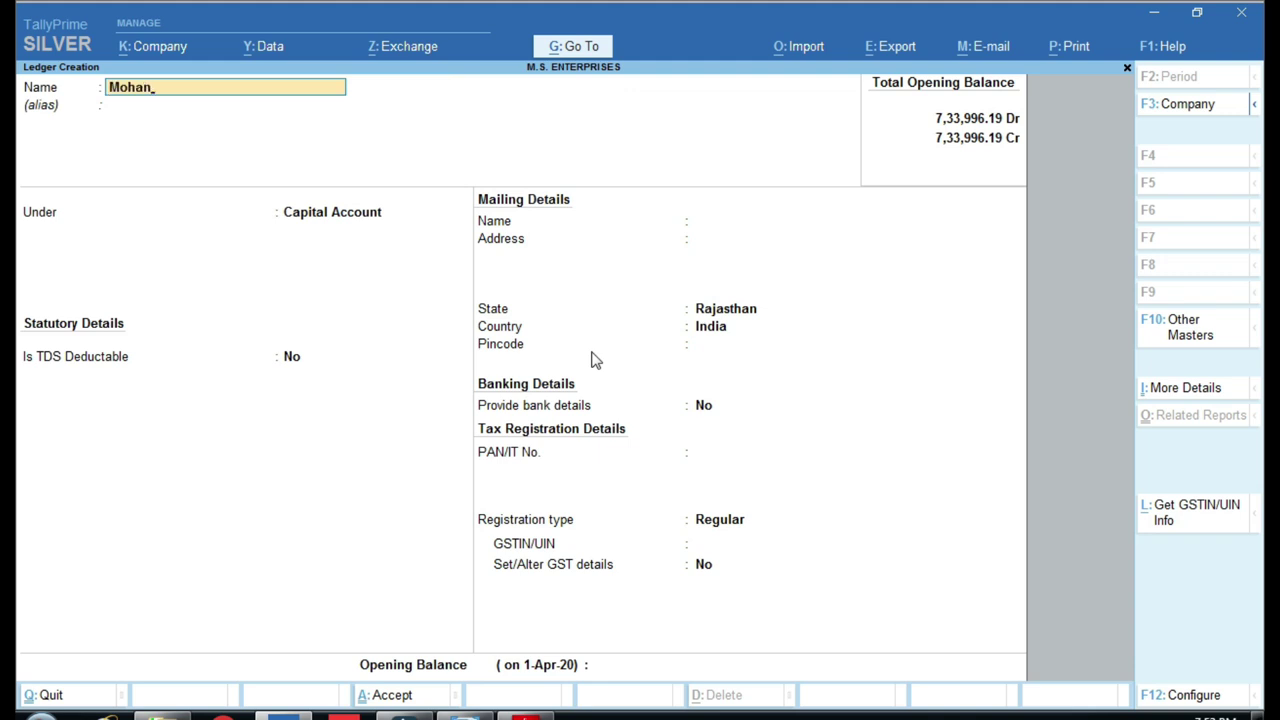
key("Return")
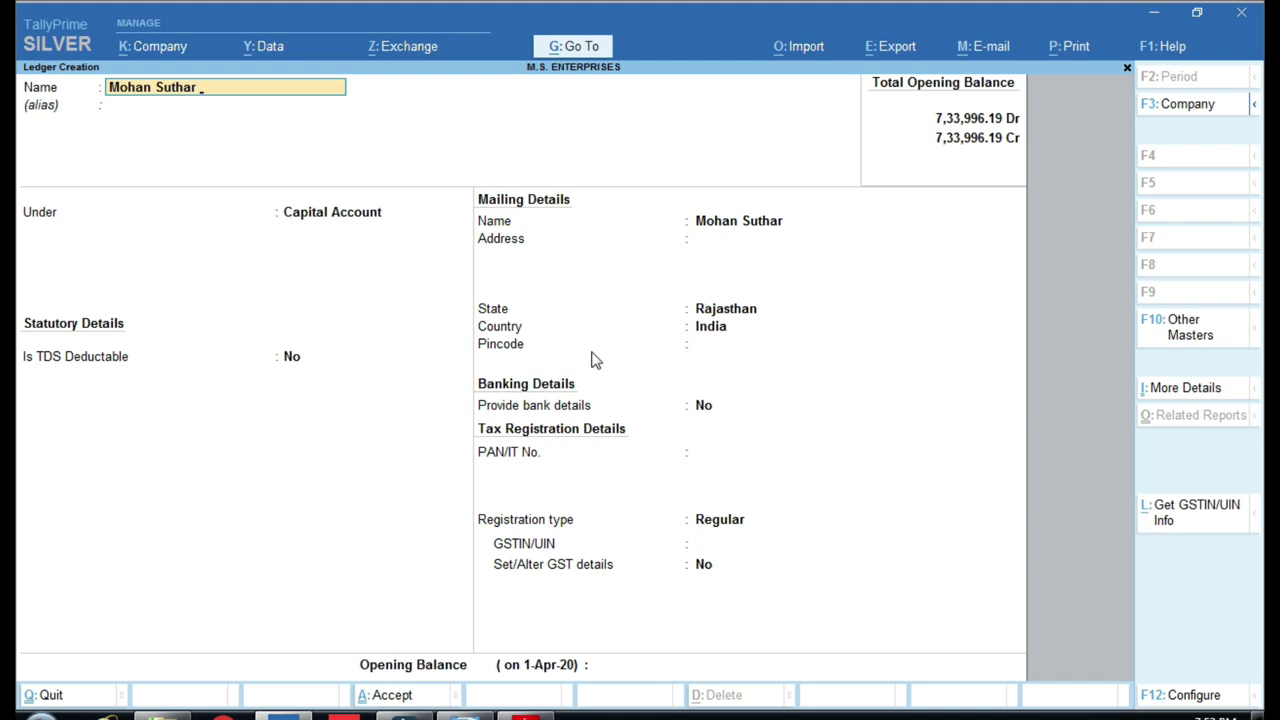
type("r")
key("Return")
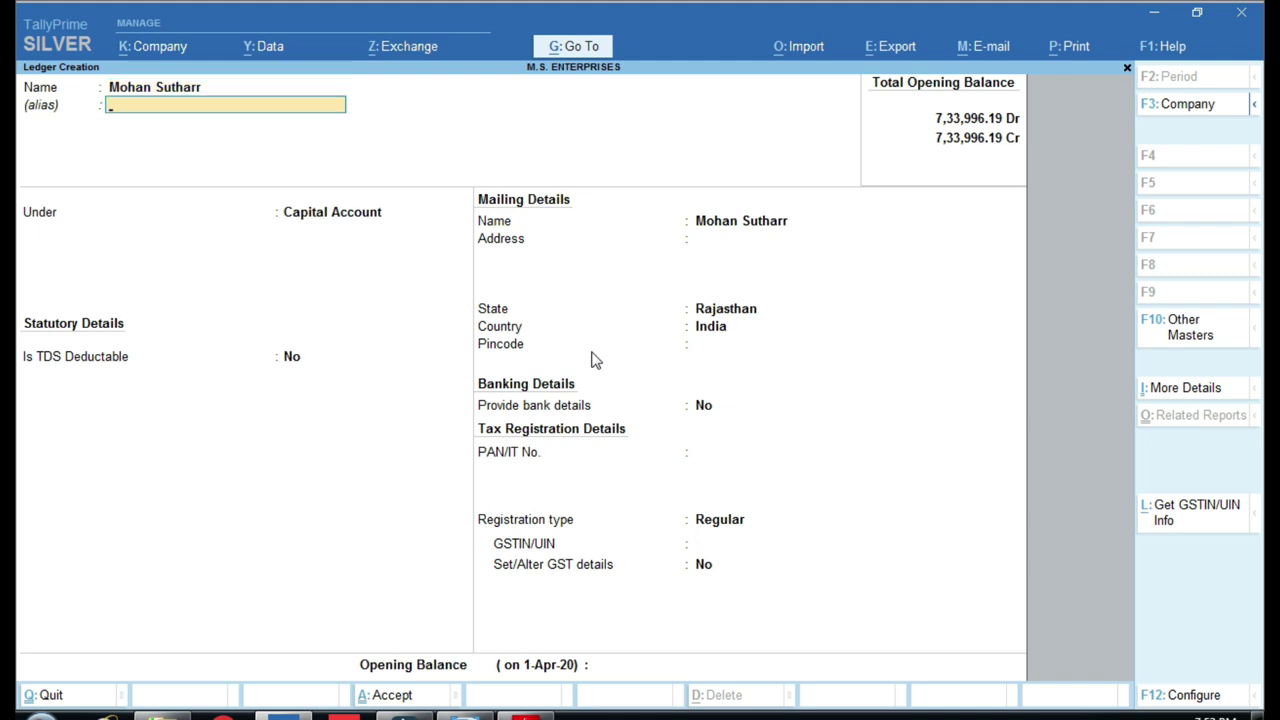
key("Return")
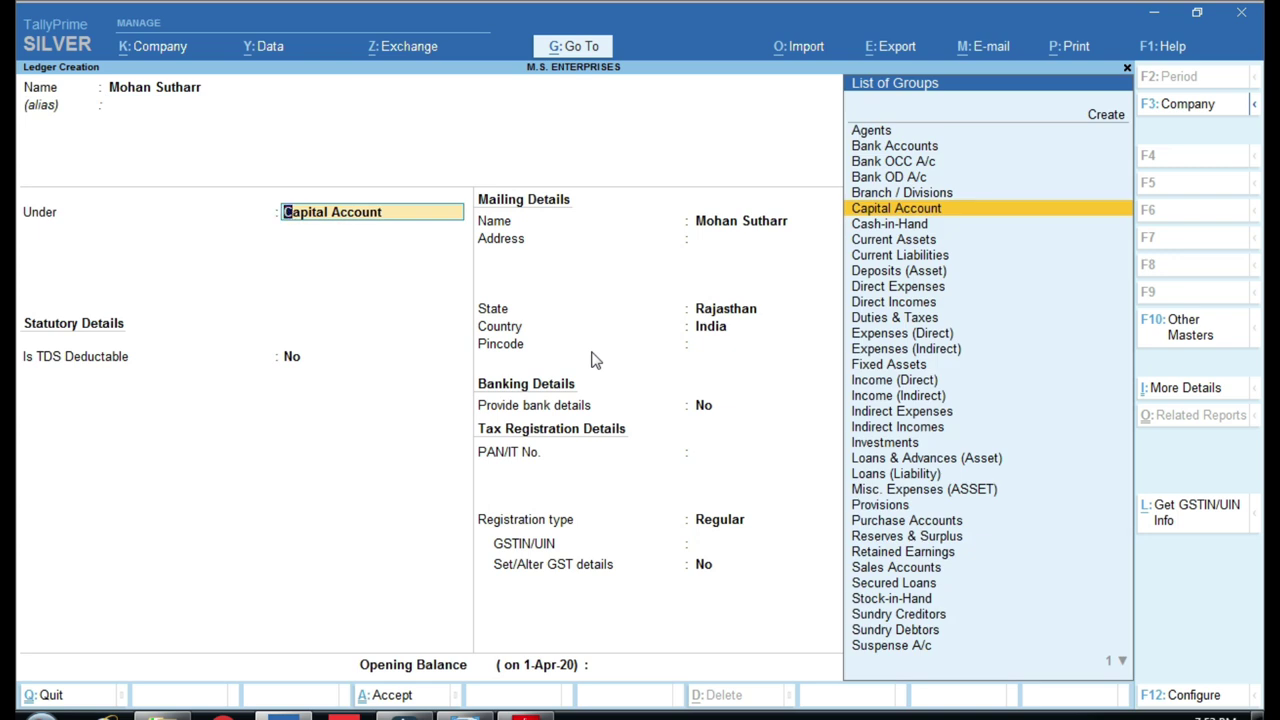
key("ctrl")
key("ctrl")
mouse_move(836, 192)
left_mouse_down()
mouse_move(885, 232)
mouse_move(964, 224)
left_mouse_up()
left_click(482, 714)
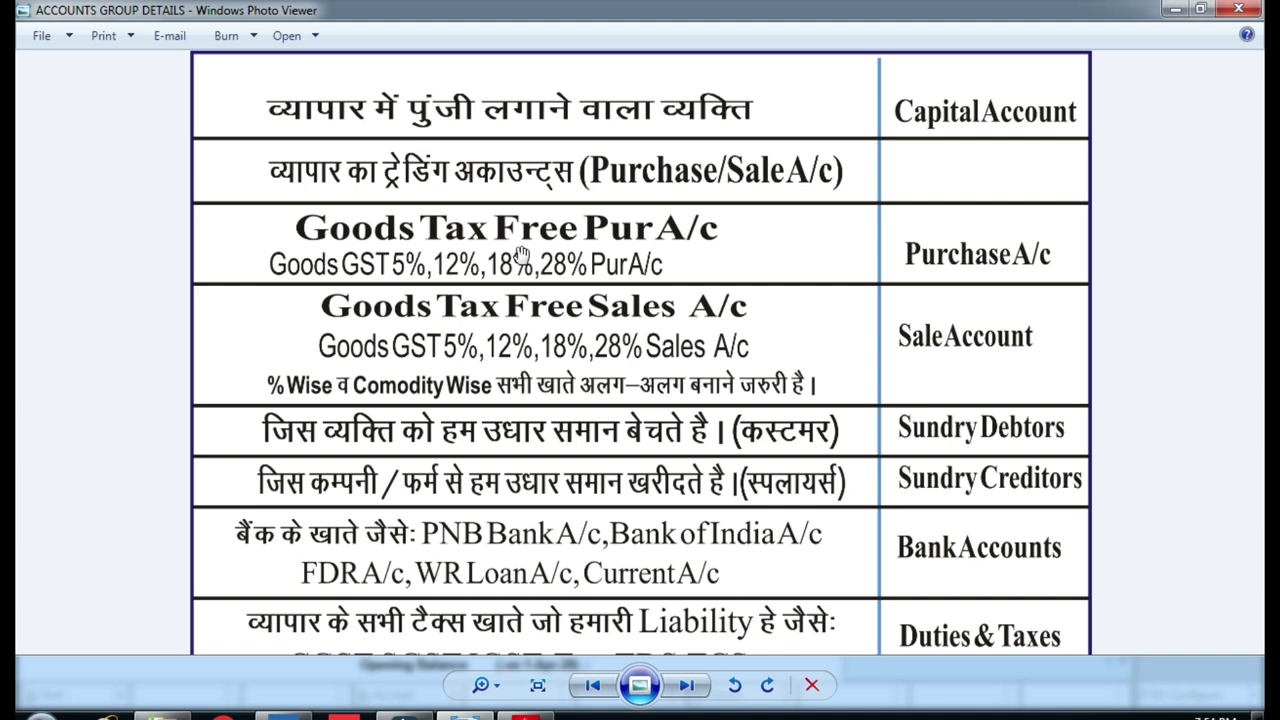
left_click(542, 336)
left_click(285, 712)
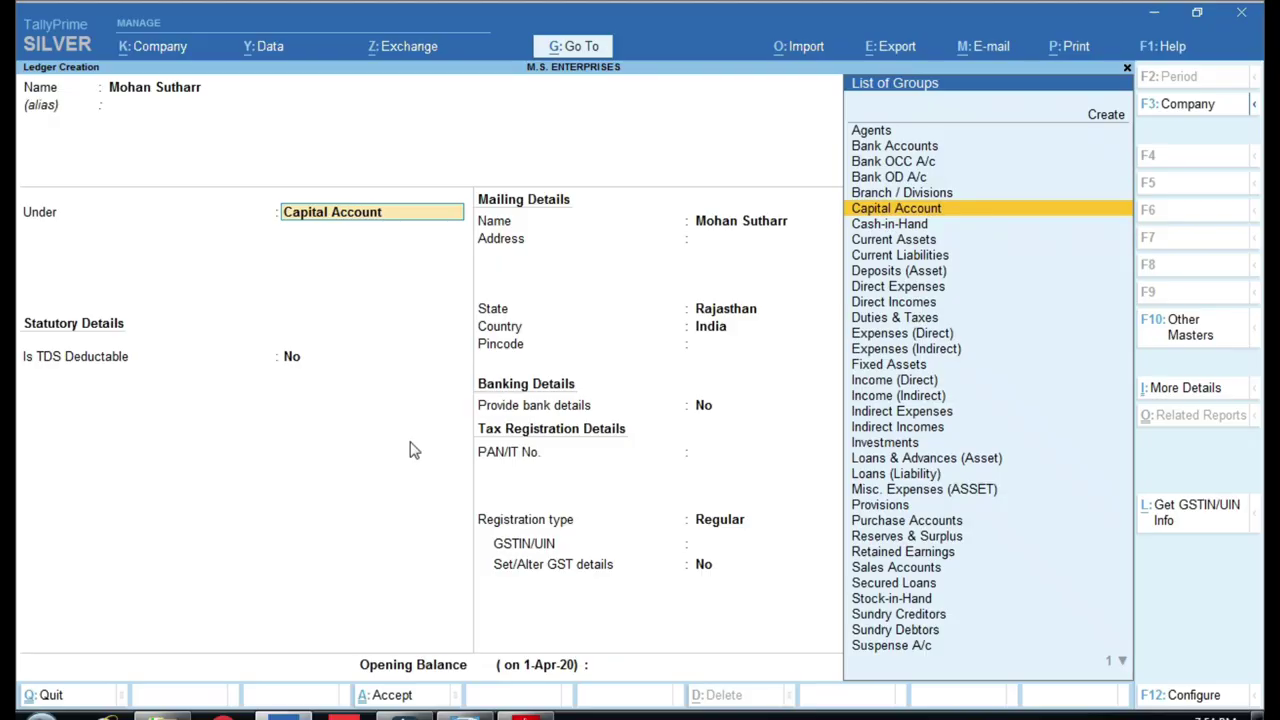
Abandon the unsaved ledger and return to the Gateway of Tally.
key("Escape")
key("Escape")
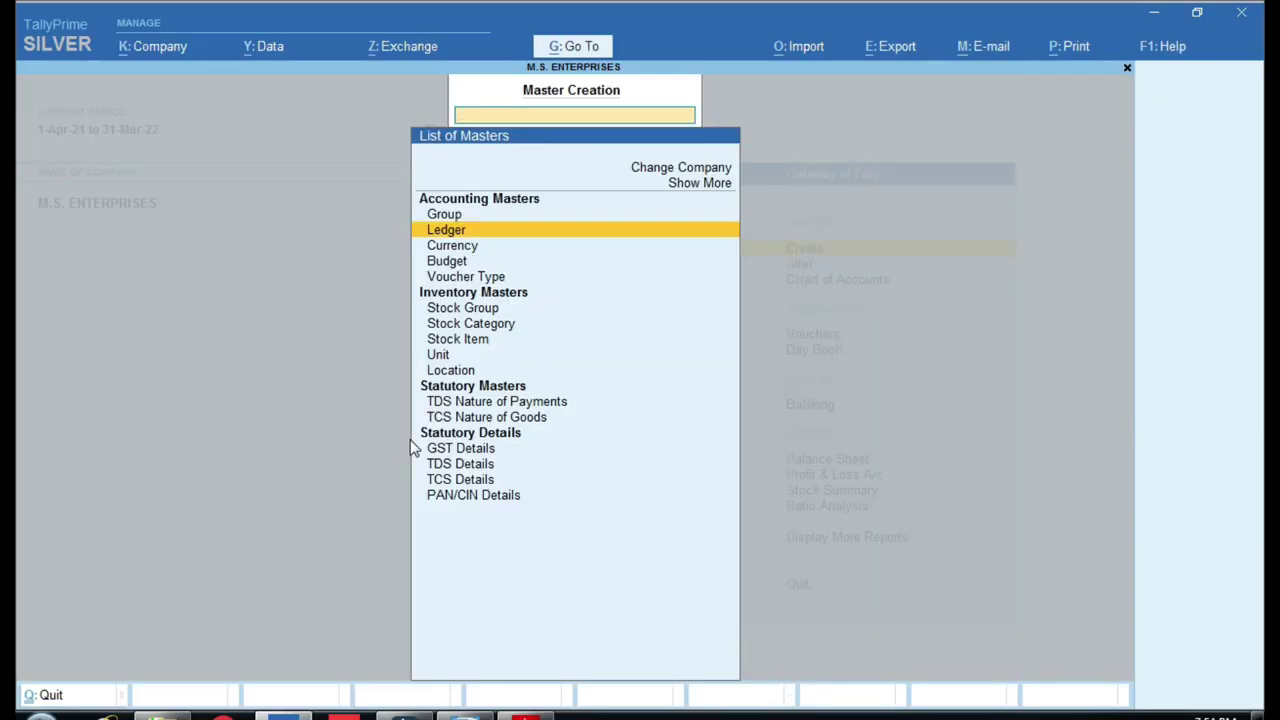
key("Escape")
key("Escape")
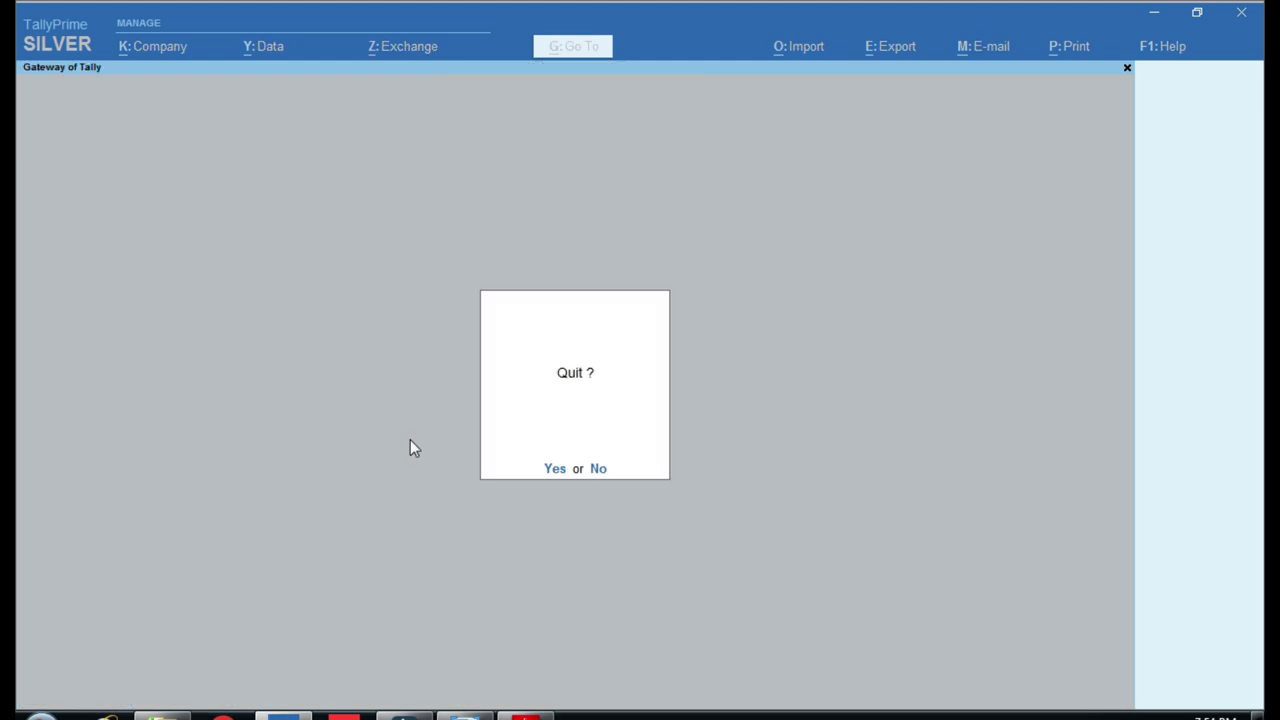
key("Escape")
Open Purchase voucher No. 9 of 25-Jan-22 from the full-year Day Book.
key("k")
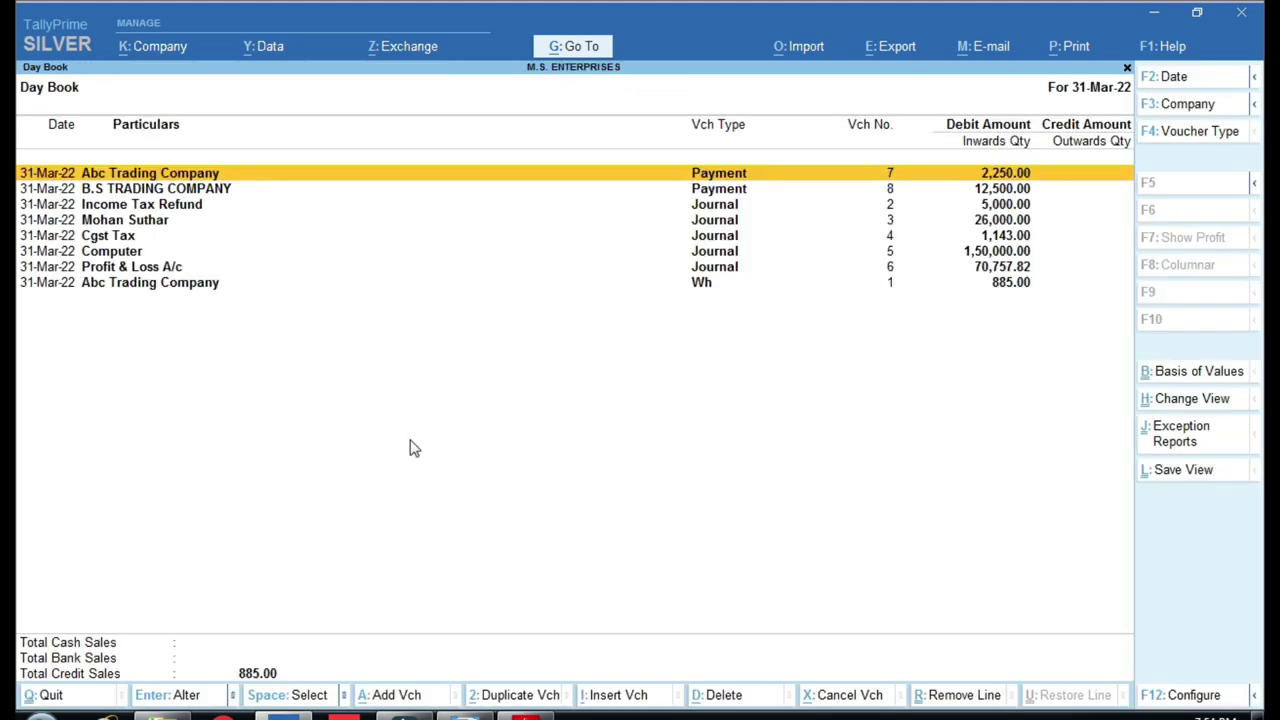
key("F2")
key("BackSpace")
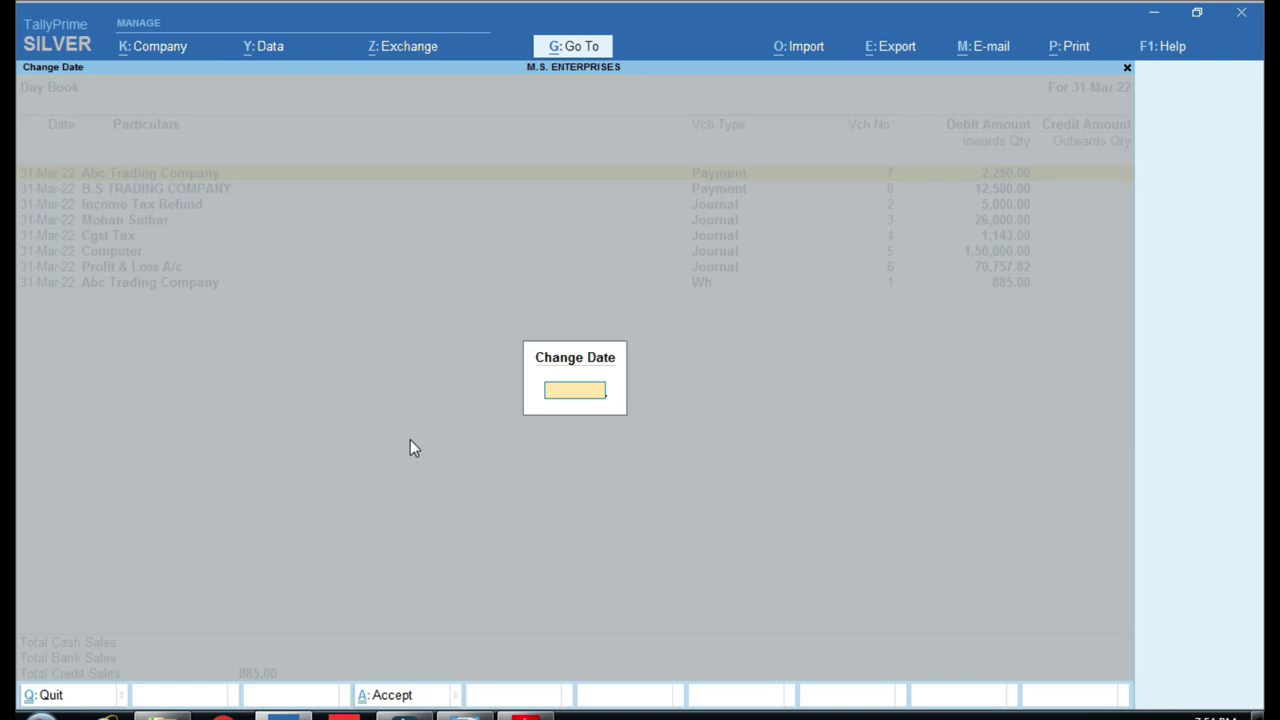
key("Return")
key("Up")
key("Up")
key("Up")
key("Up")
key("Up")
key("Up")
key("Up")
key("Up")
key("Up")
key("Up")
key("Up")
key("Up")
key("Up")
key("Up")
key("Up")
key("Up")
key("Up")
key("Up")
key("Up")
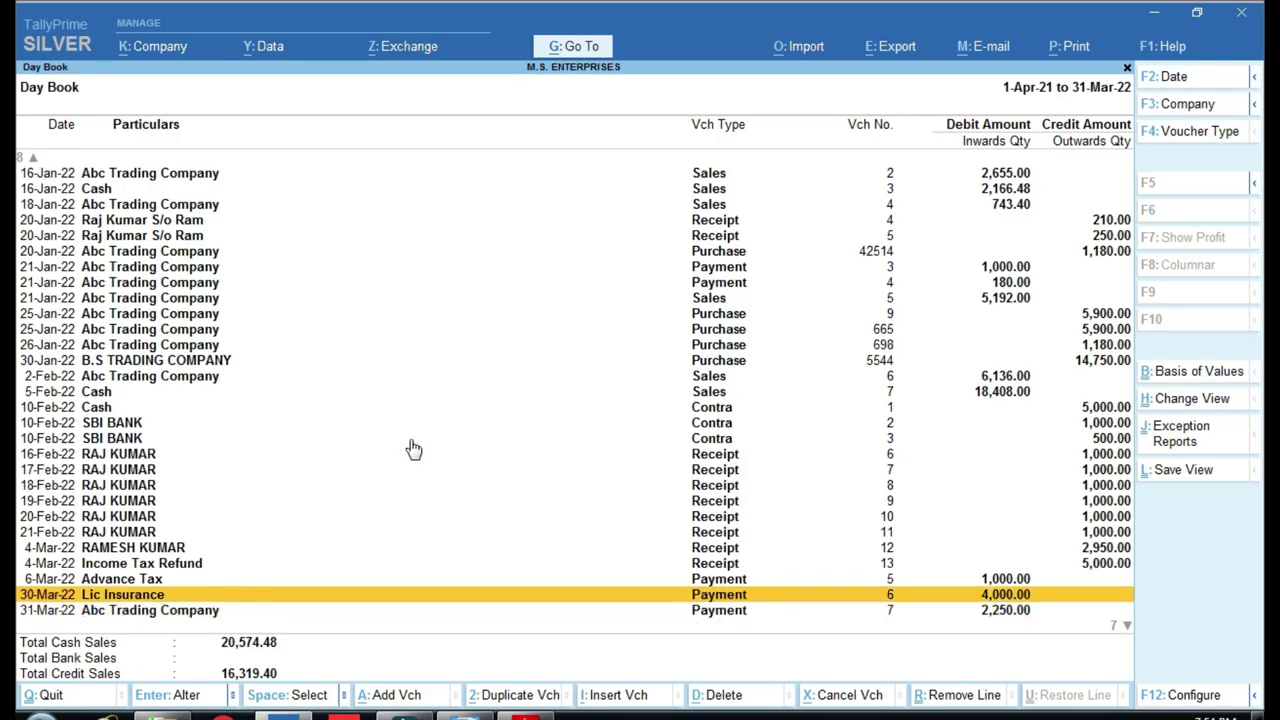
key("Return")
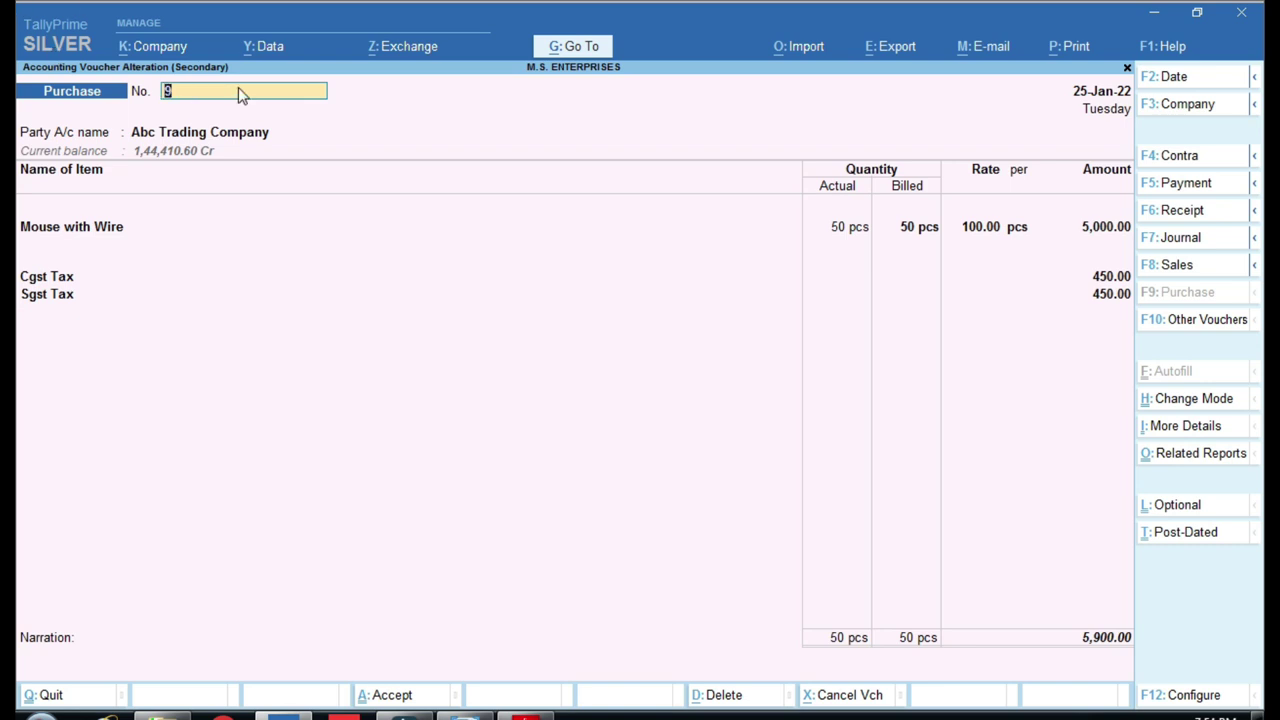
Move to the Party A/c field and open Abc Trading Company's ledger for alteration.
left_click(176, 89)
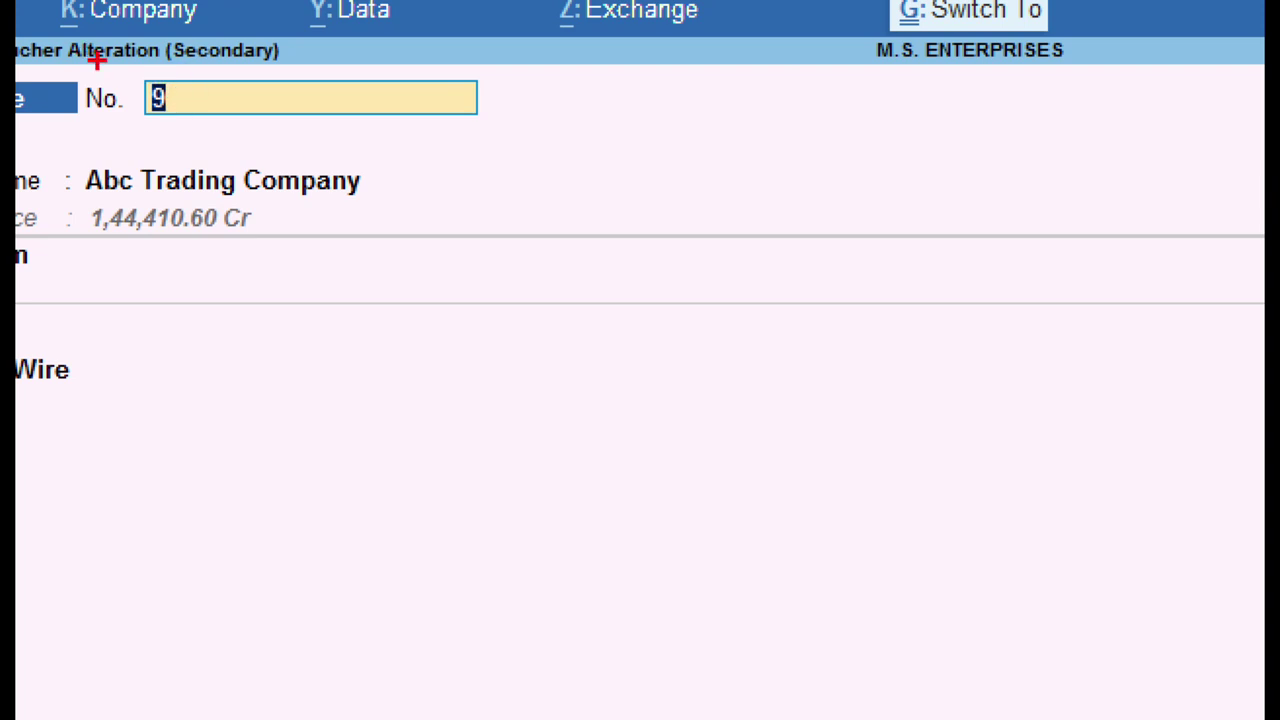
key("Return")
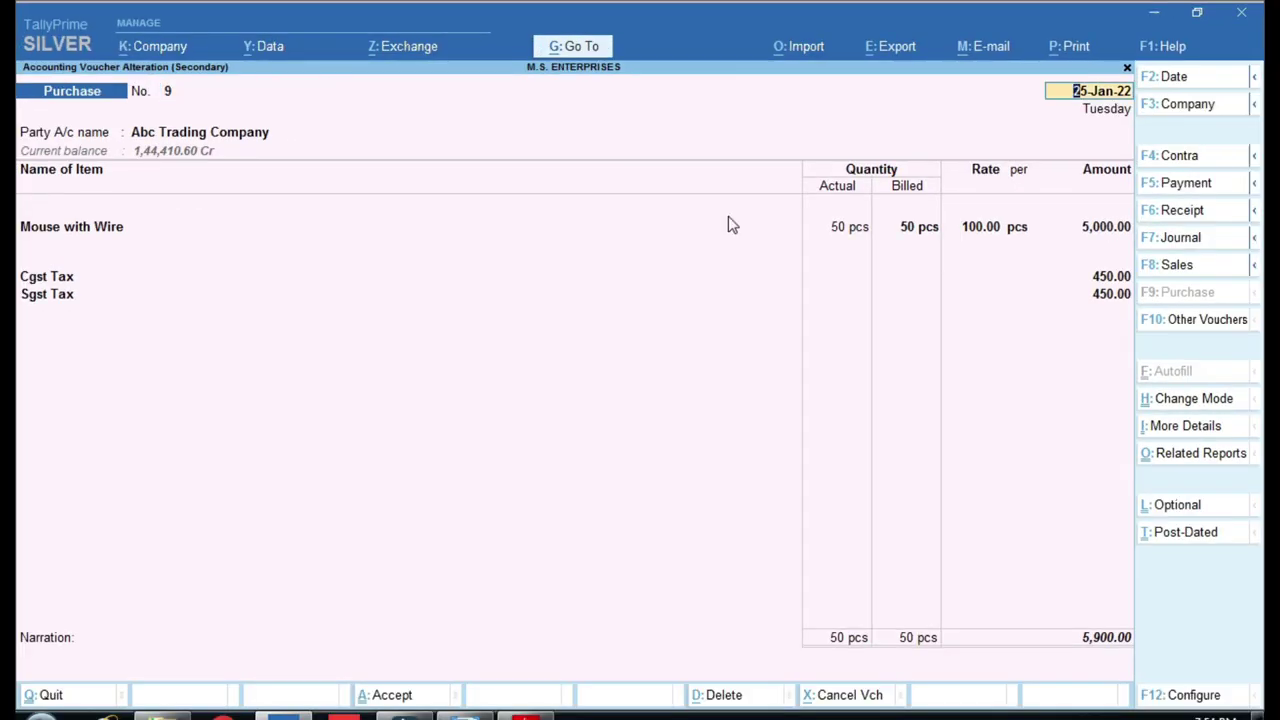
left_click(728, 224)
key("Up")
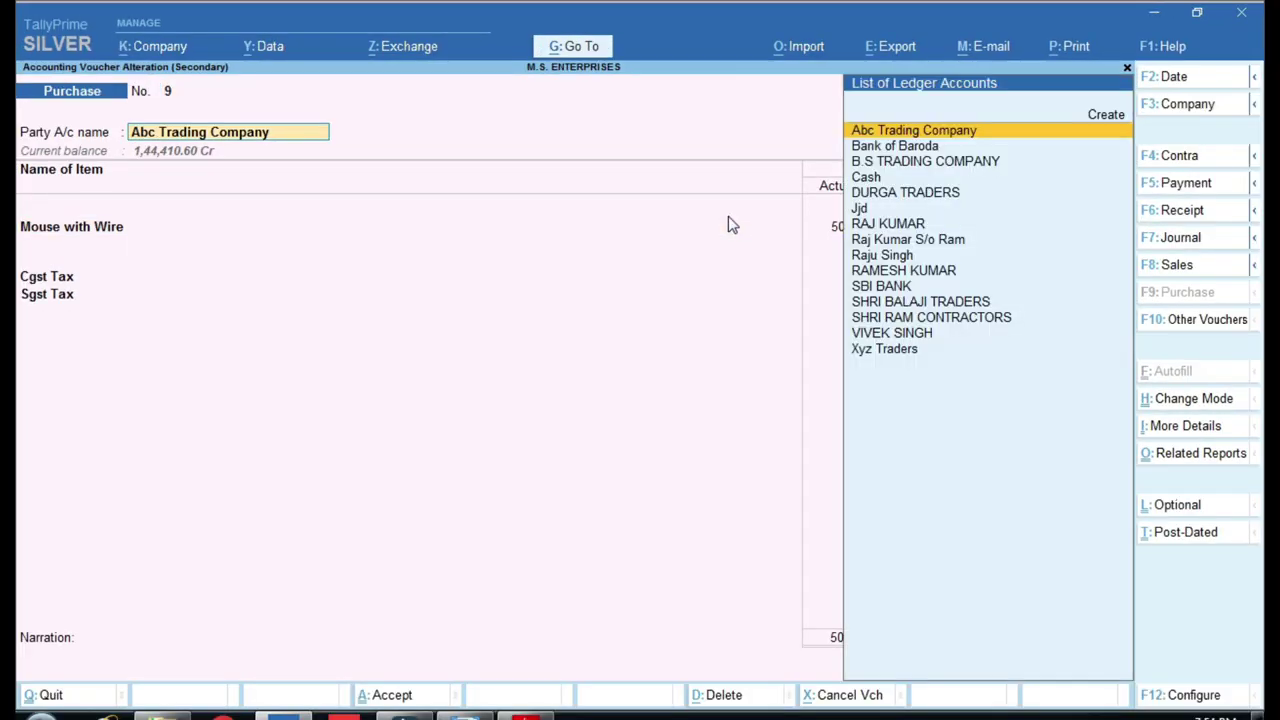
key("ctrl")
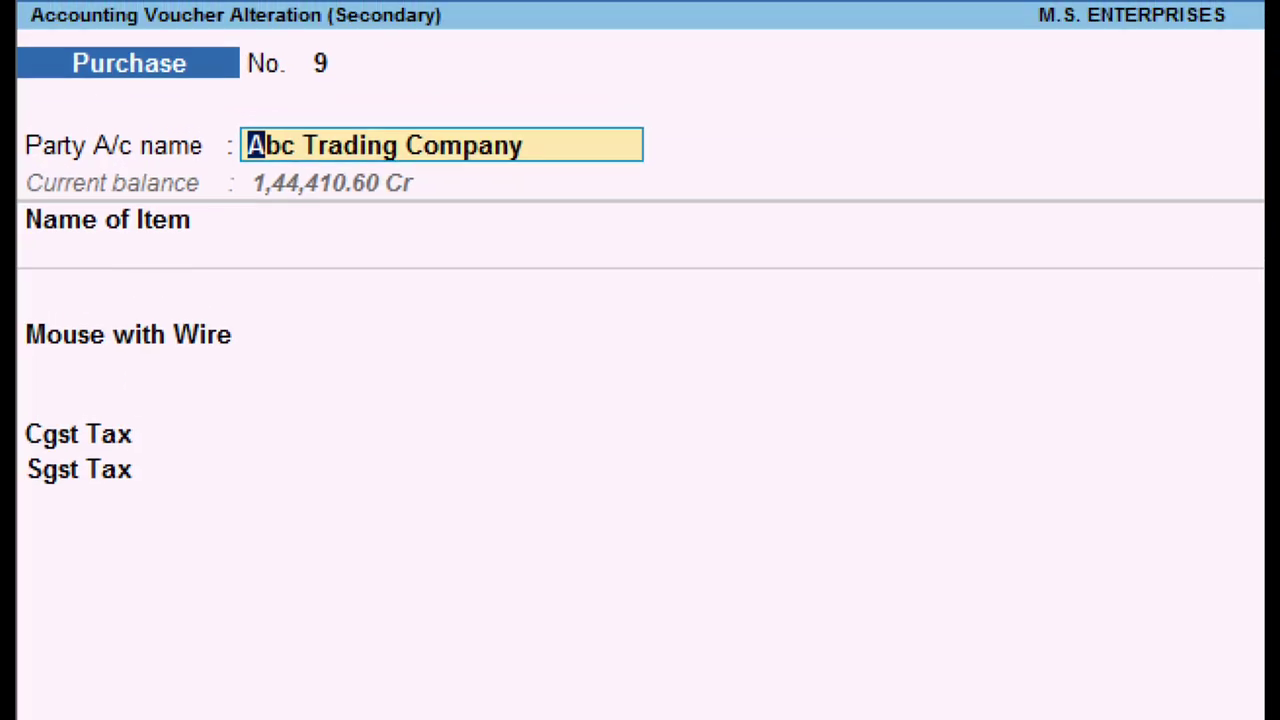
mouse_move(222, 99)
left_mouse_down()
mouse_move(240, 137)
mouse_move(526, 170)
mouse_move(680, 169)
mouse_move(649, 174)
left_mouse_up()
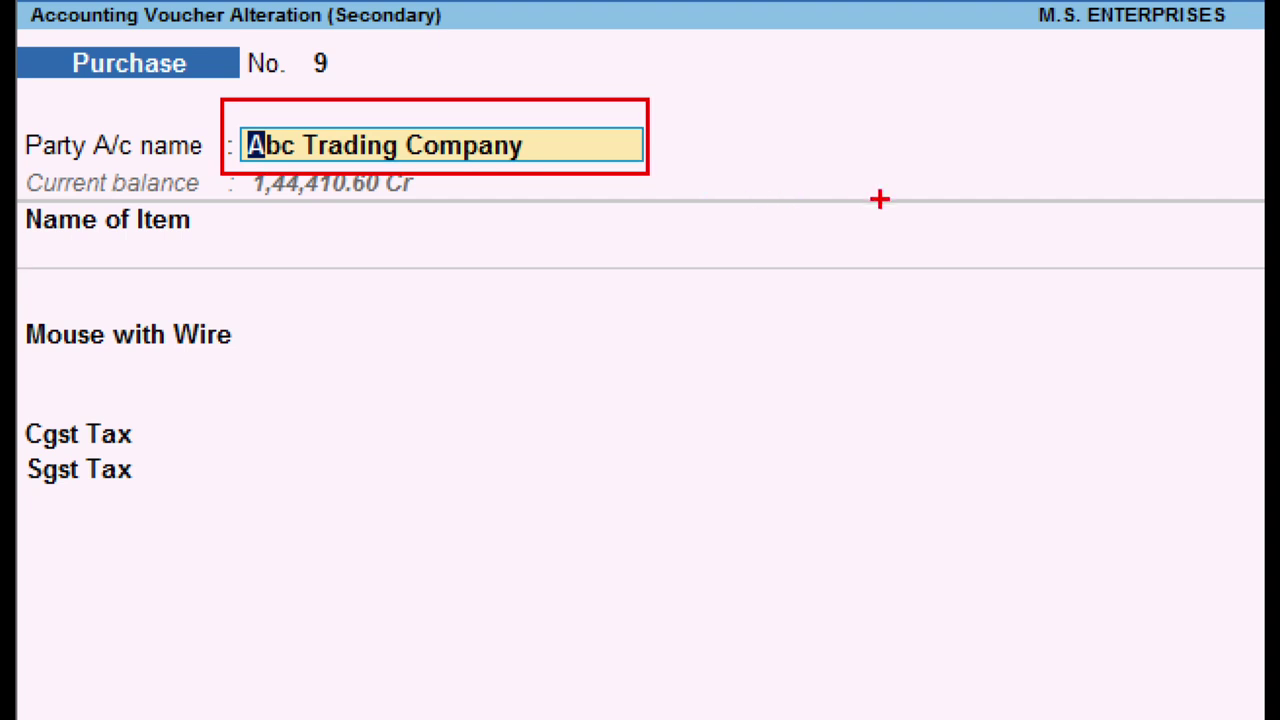
key("ctrl+Return")
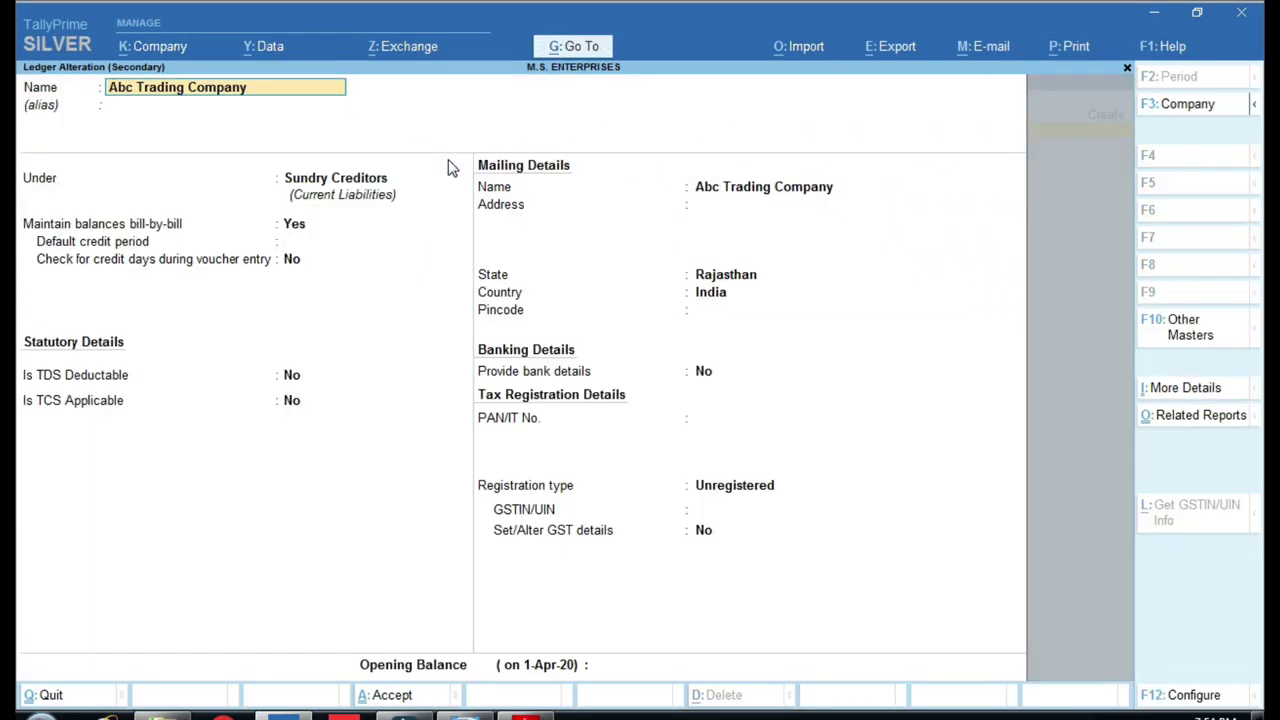
Confirm Abc Trading Company sits under Sundry Creditors, then switch to the group chart.
key("Return")
key("Return")
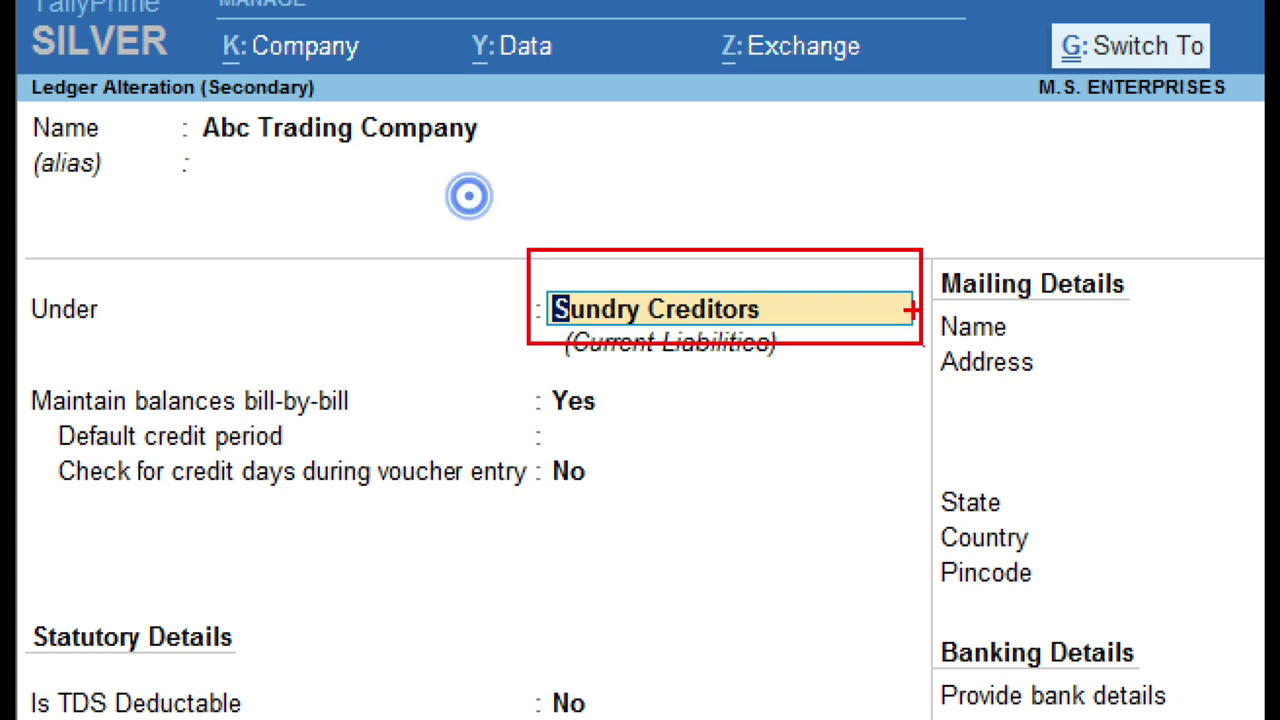
left_click_drag(624, 256, 737, 193)
key("Escape")
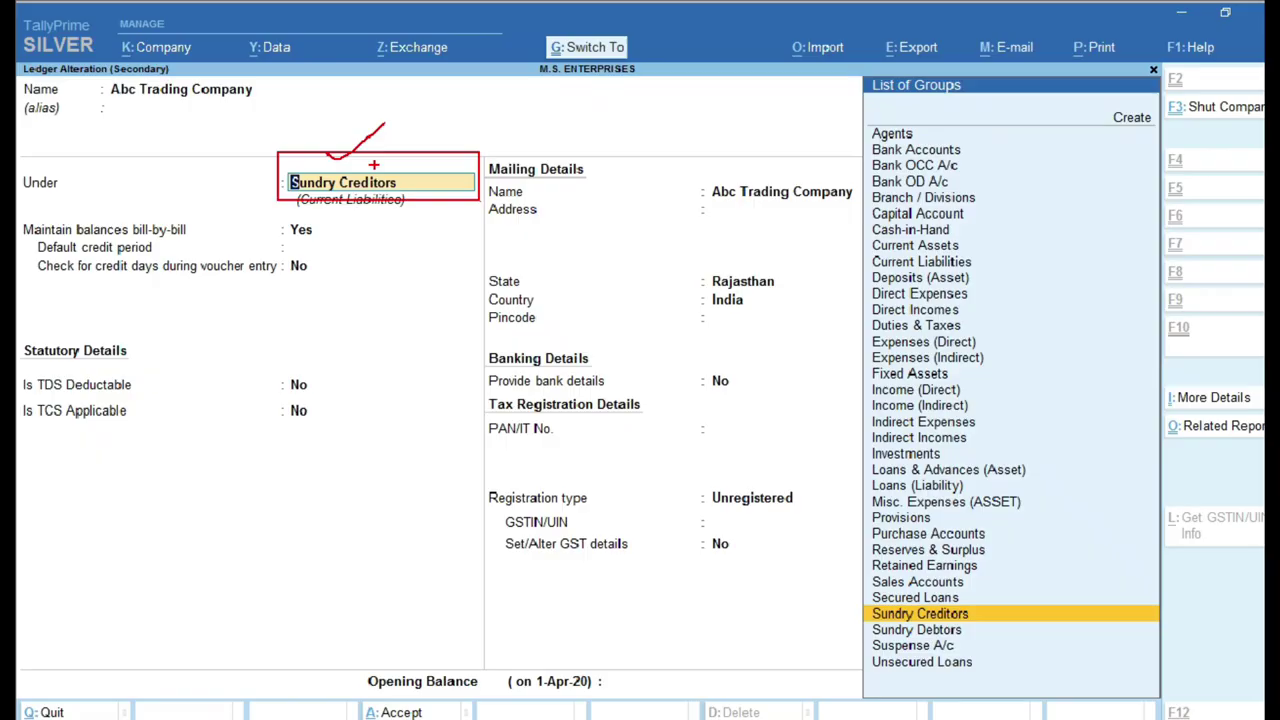
key("alt+Tab")
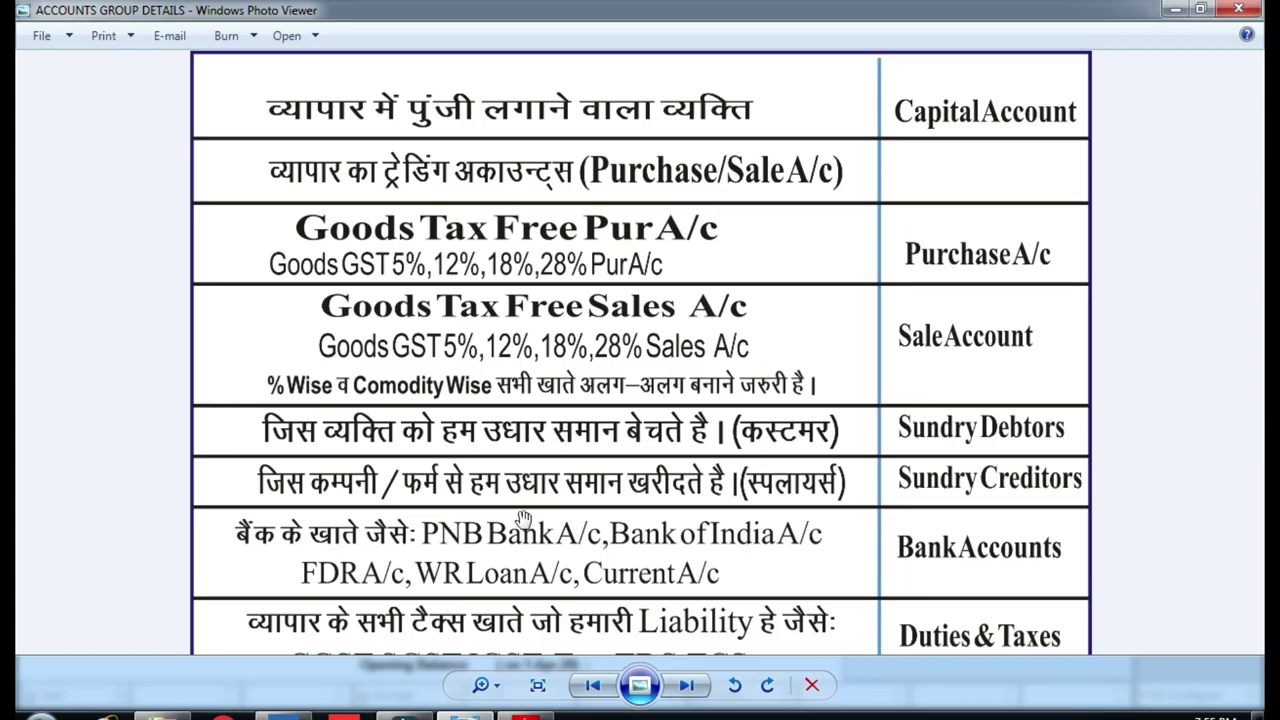
On the chart, mark the suppliers row as Sundry Creditors, then return to the ledger alteration.
scroll(577, 410, "down", 3)
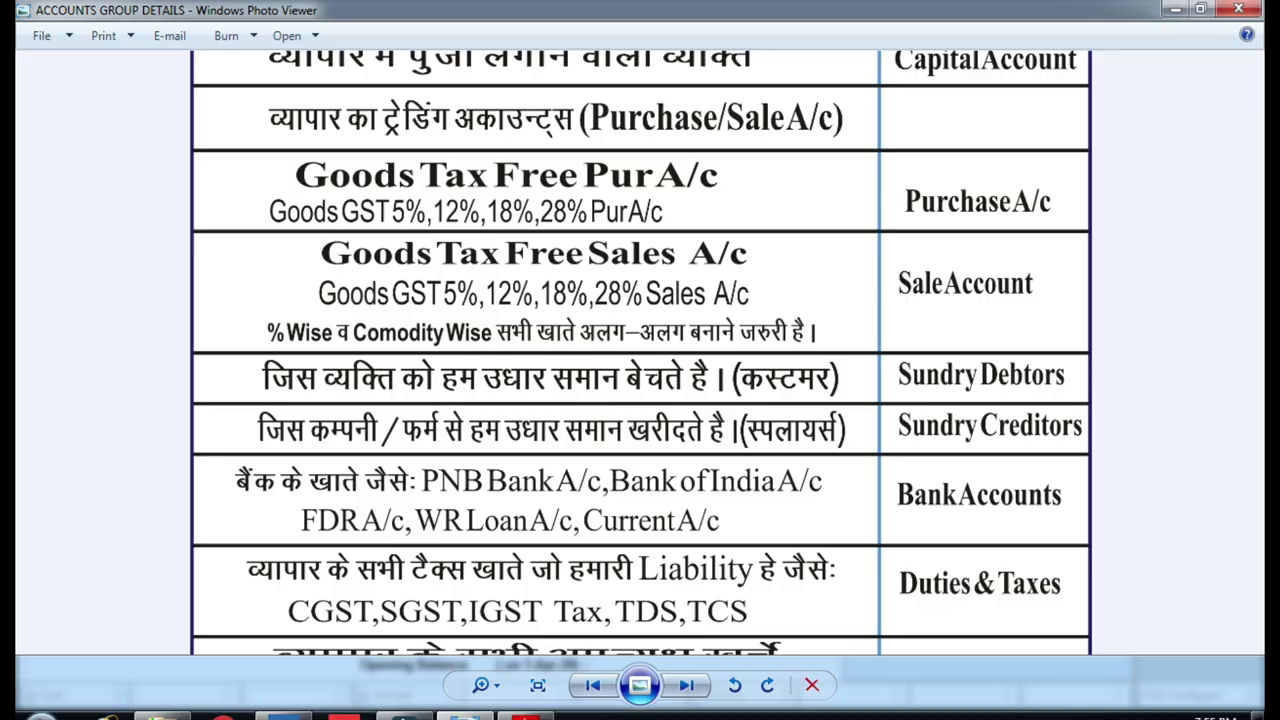
key("ctrl+1")
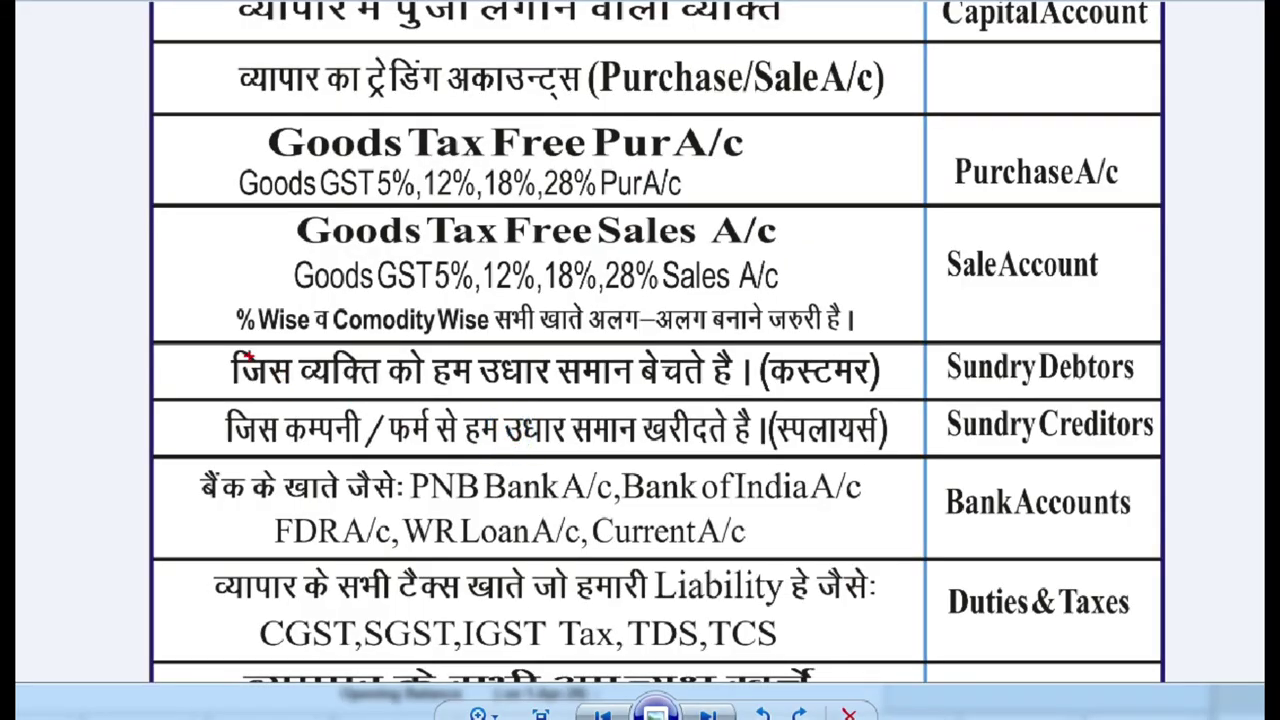
mouse_move(206, 393)
left_mouse_down()
mouse_move(534, 456)
mouse_move(1176, 461)
left_mouse_up()
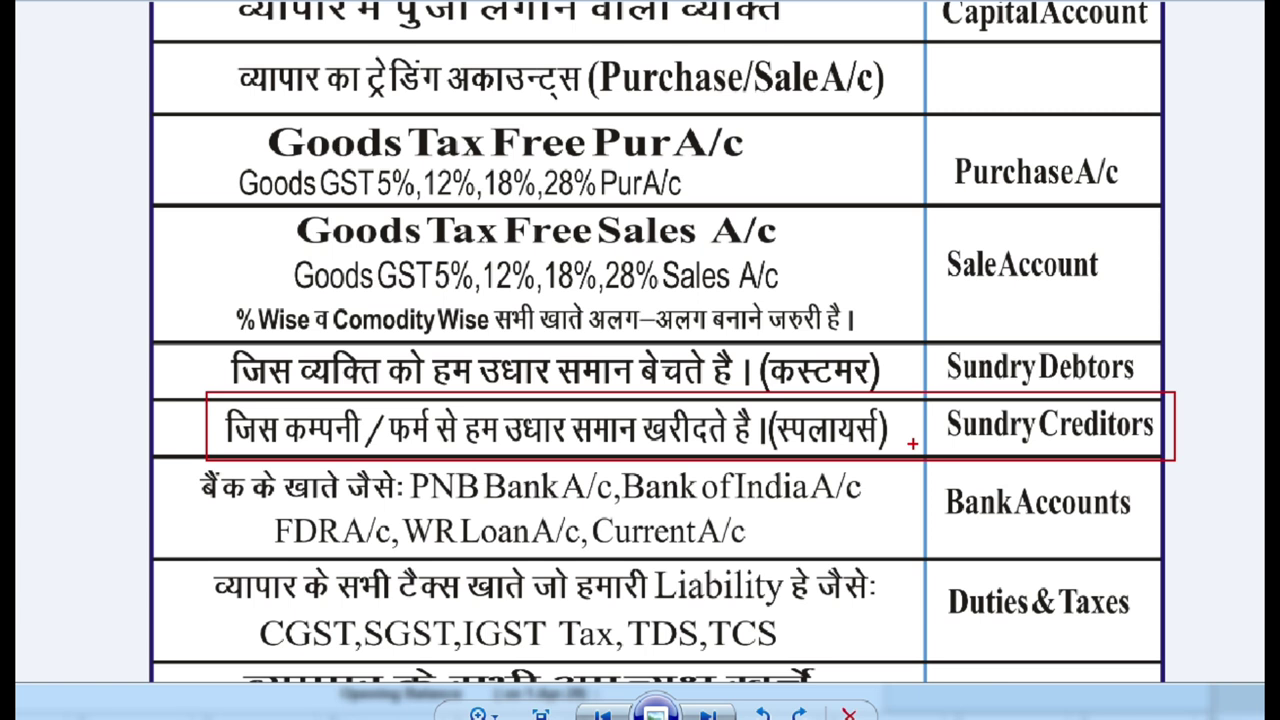
left_click_drag(906, 419, 950, 374)
key("Escape")
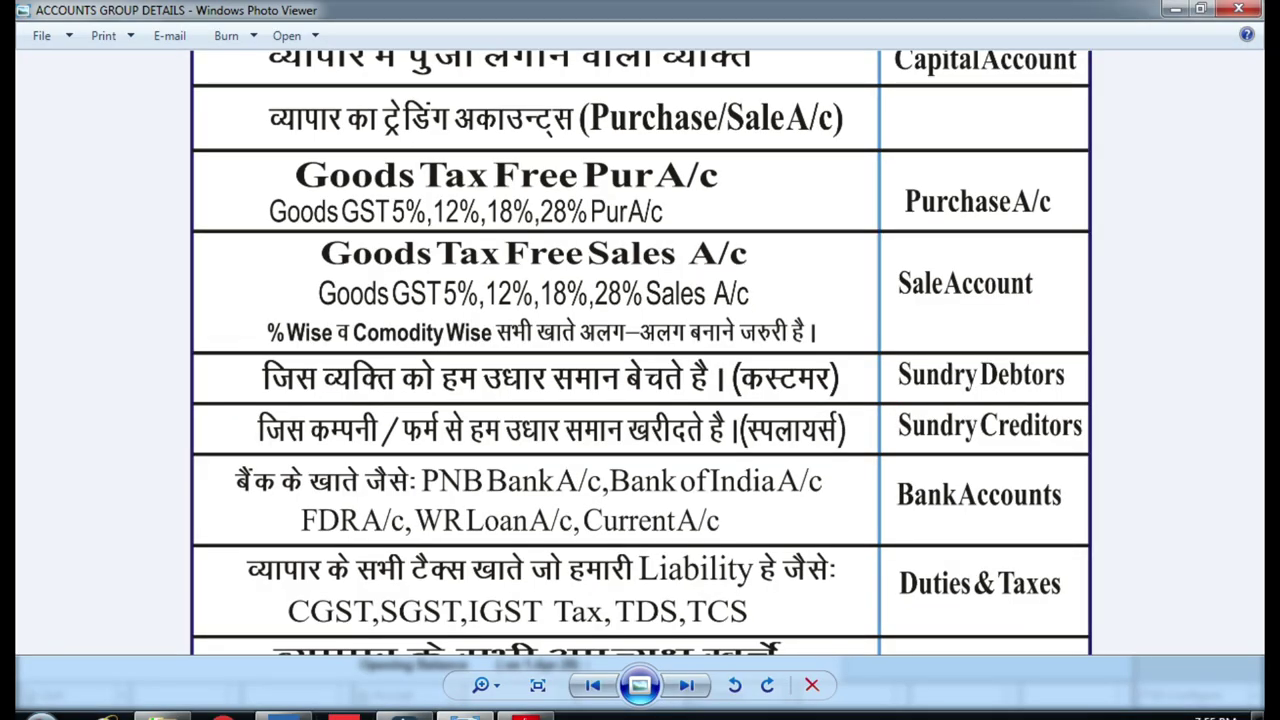
key("alt+Tab")
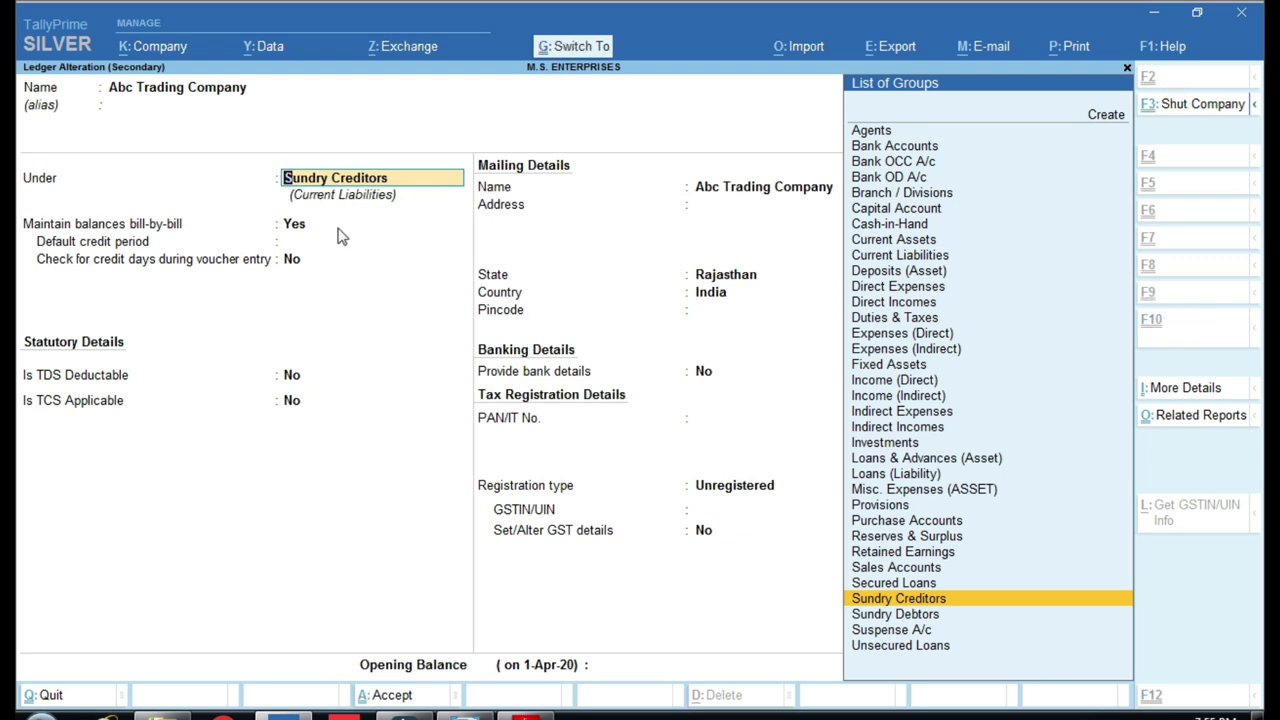
Keep Sundry Creditors, review the registration and GST details, and return to Purchase voucher No. 9.
key("ctrl+1")
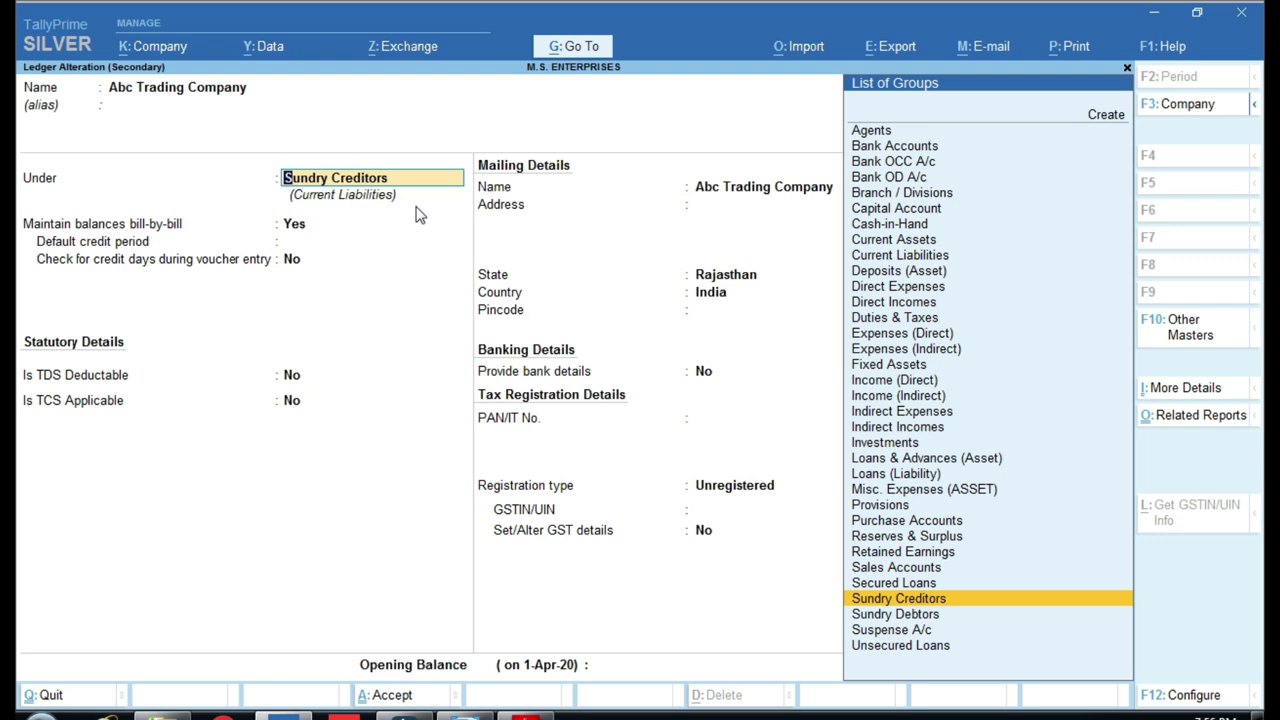
key("Return")
key("Return")
key("Return")
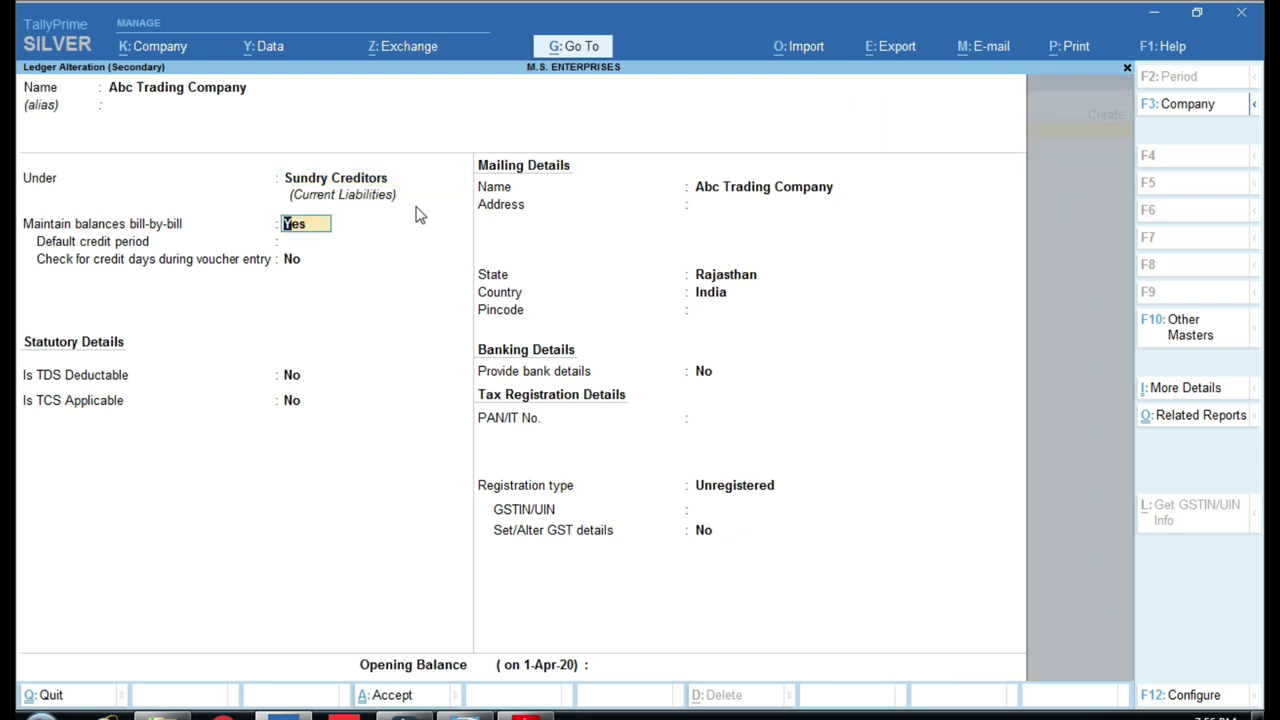
key("Return")
key("Return")
key("Return")
key("Return")
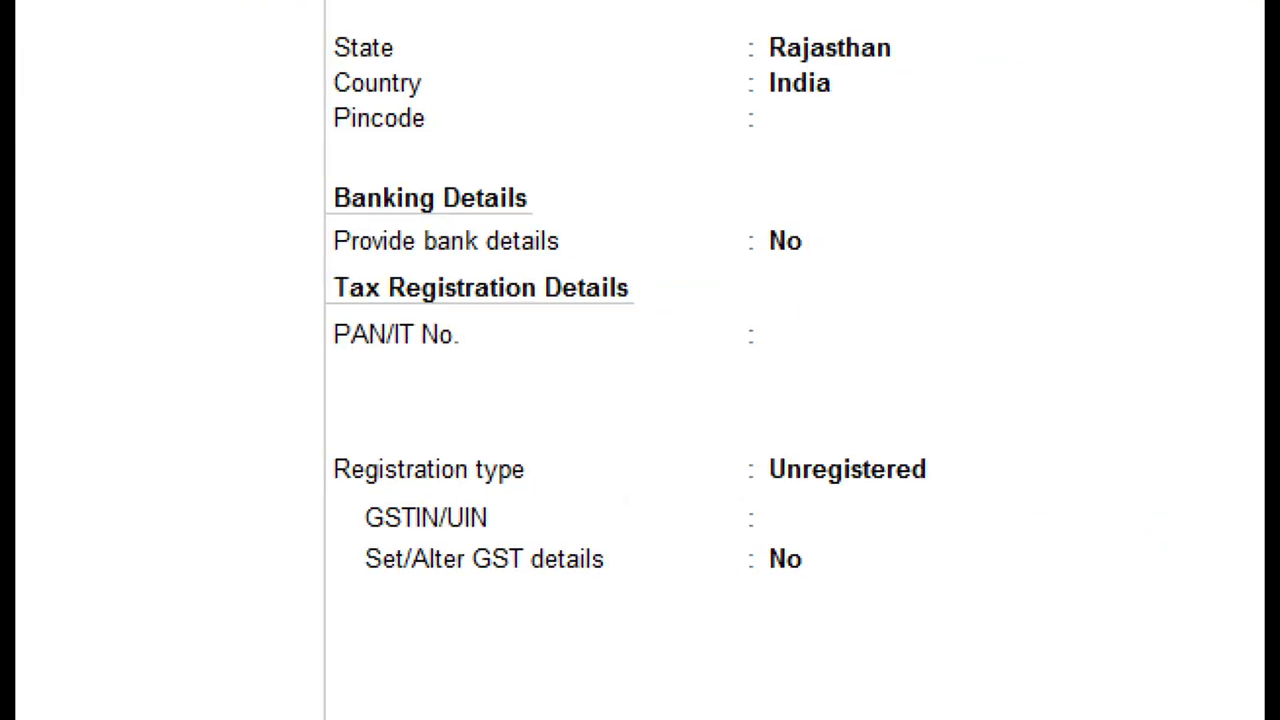
mouse_move(305, 368)
left_mouse_down()
mouse_move(628, 608)
mouse_move(429, 430)
mouse_move(338, 712)
left_mouse_up()
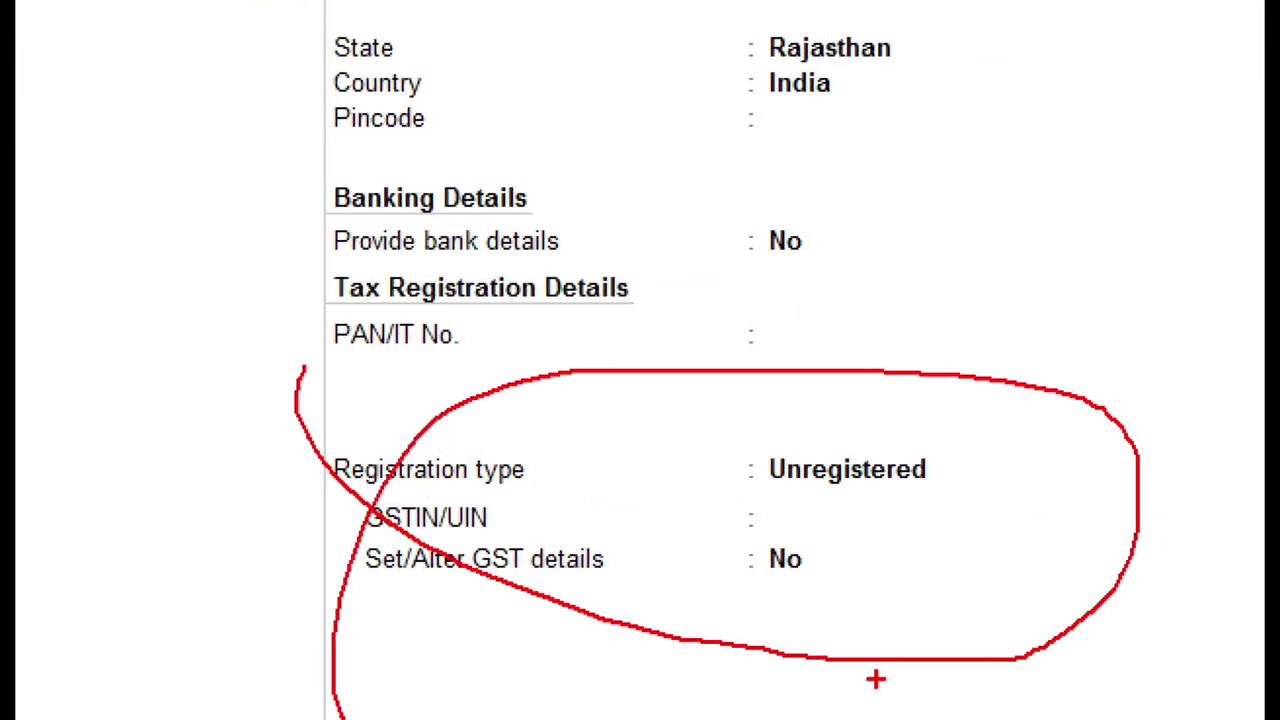
key("Escape")
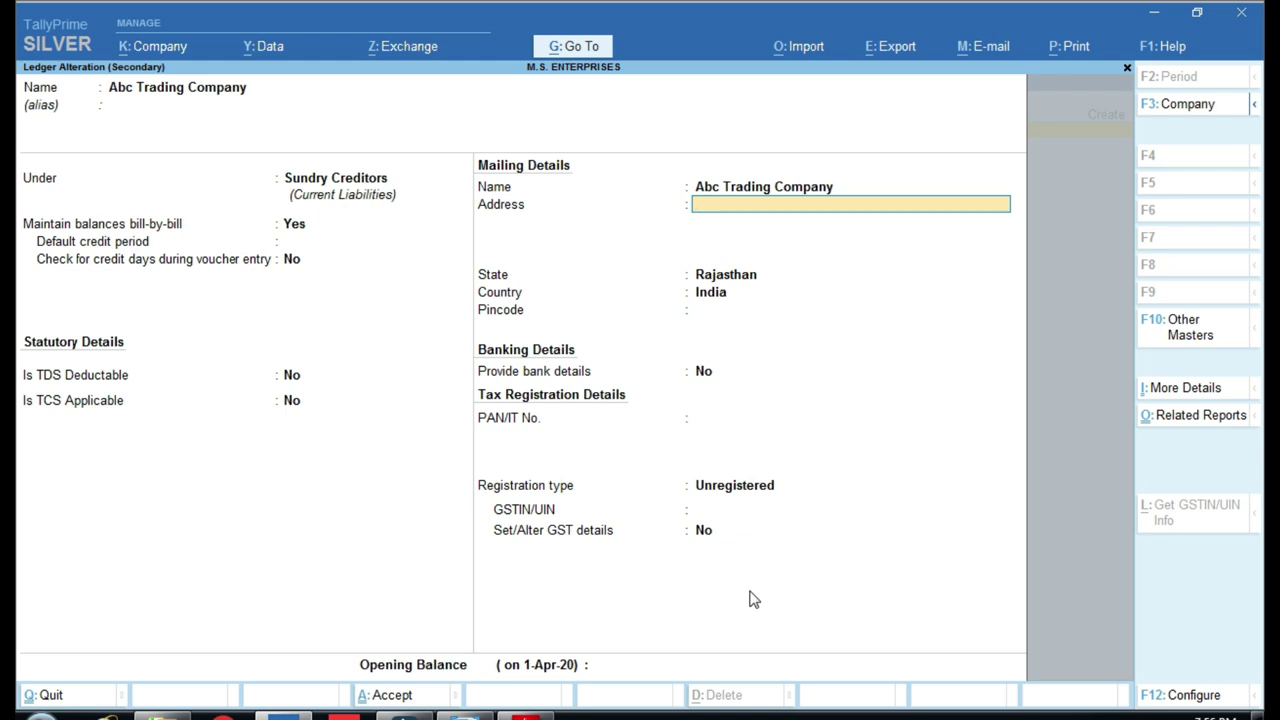
key("ctrl+a")
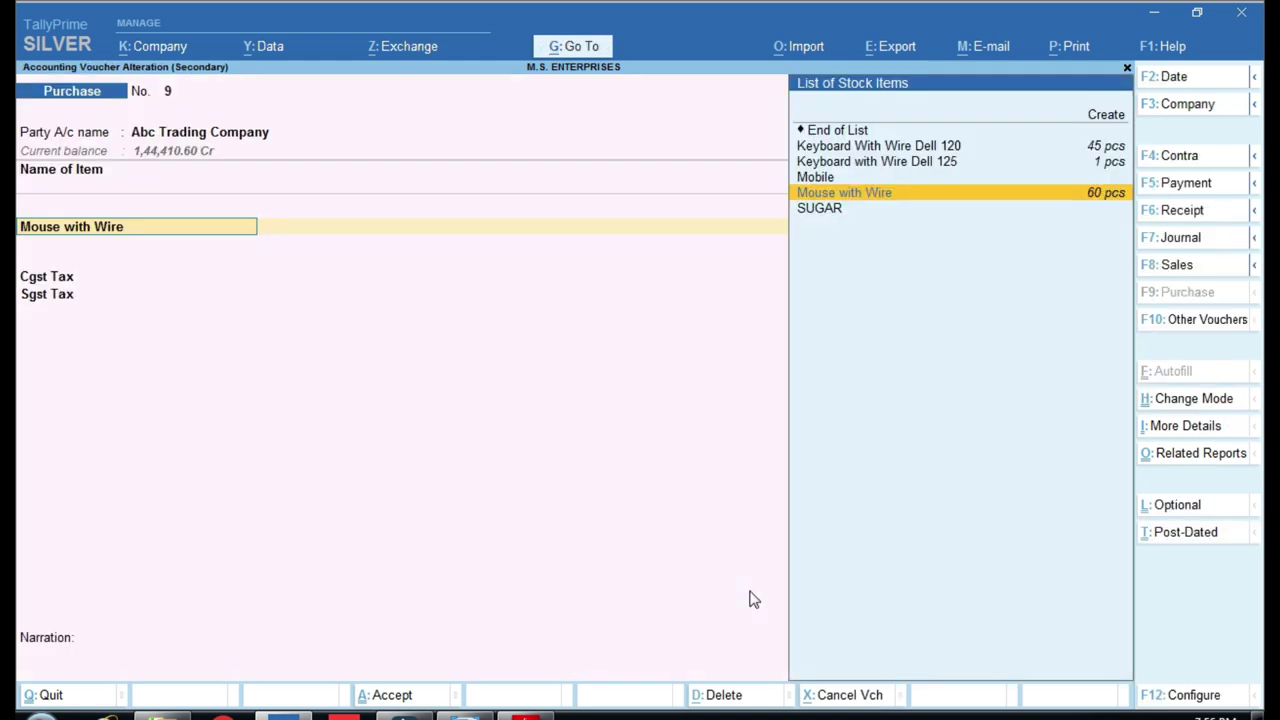
View the Mouse with Wire stock item details and exit the voucher to the main menu.
key("ctrl")
key("ctrl+Return")
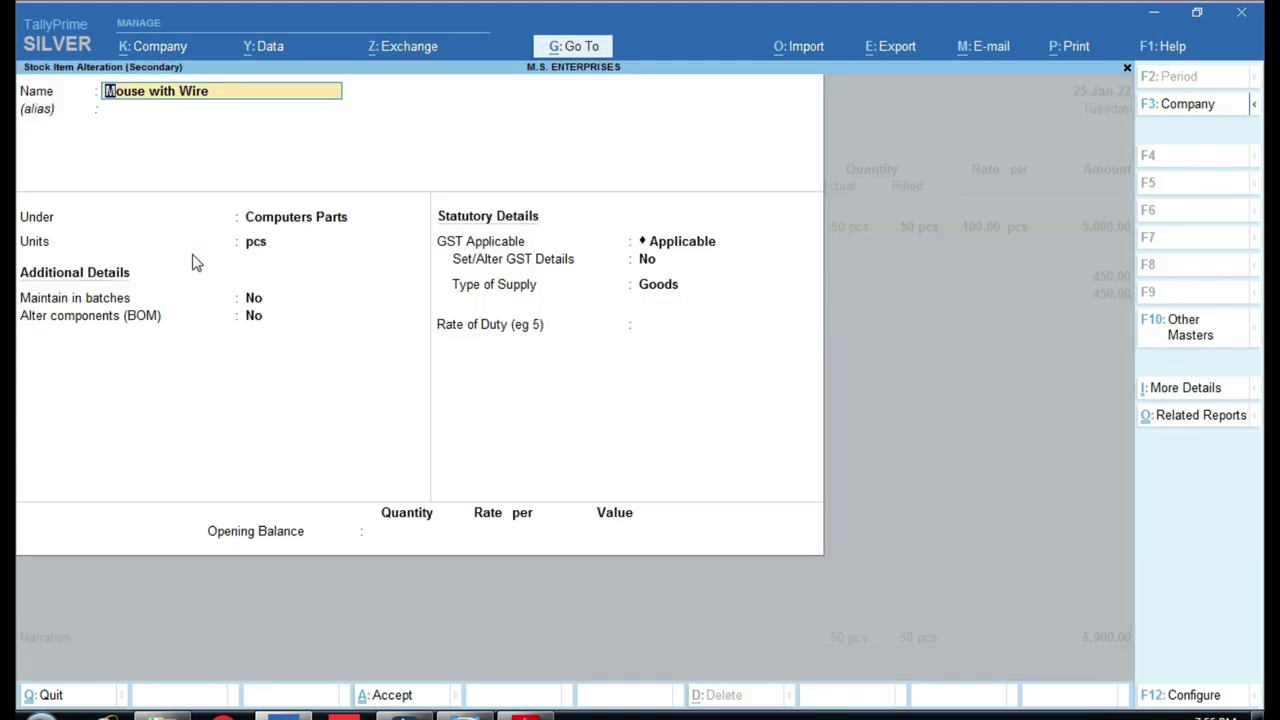
key("Escape")
key("Escape")
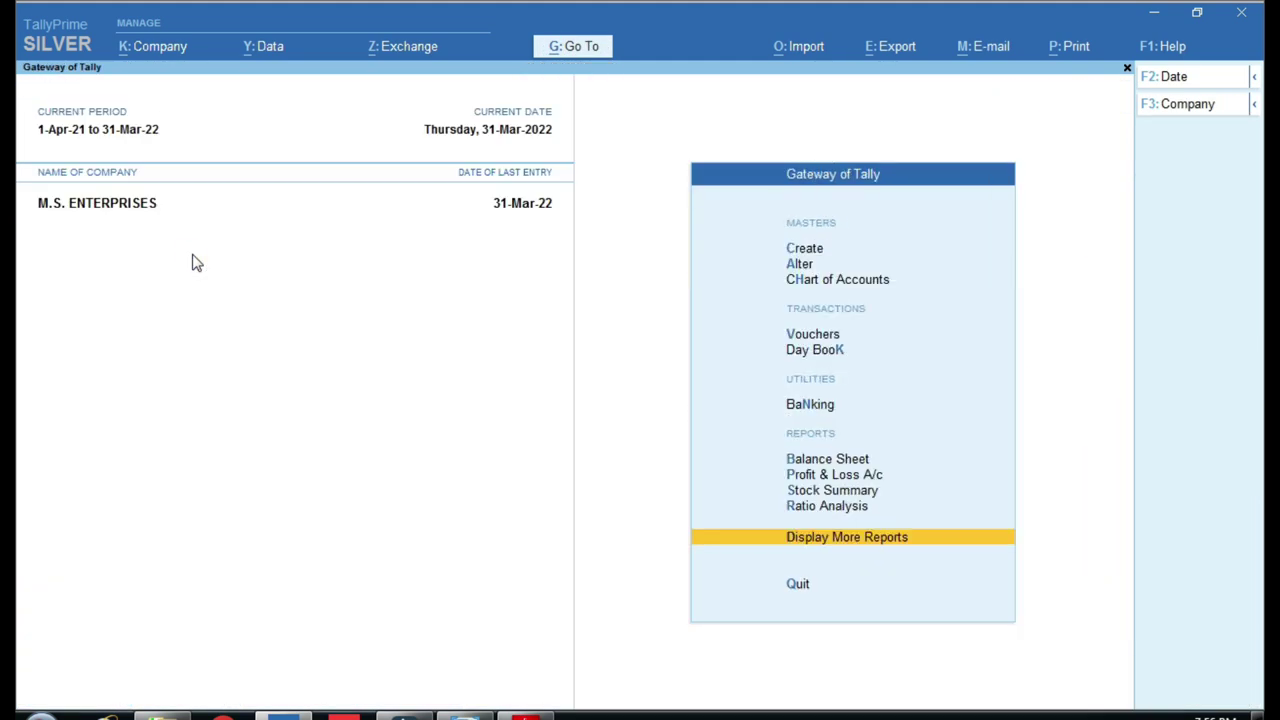
Start a new Stock Item from Create, then close it unsaved back to Gateway of Tally.
key("Down")
key("Down")
key("Return")
key("Down")
key("Down")
key("Down")
key("Down")
key("Down")
key("Down")
key("Down")
key("Return")
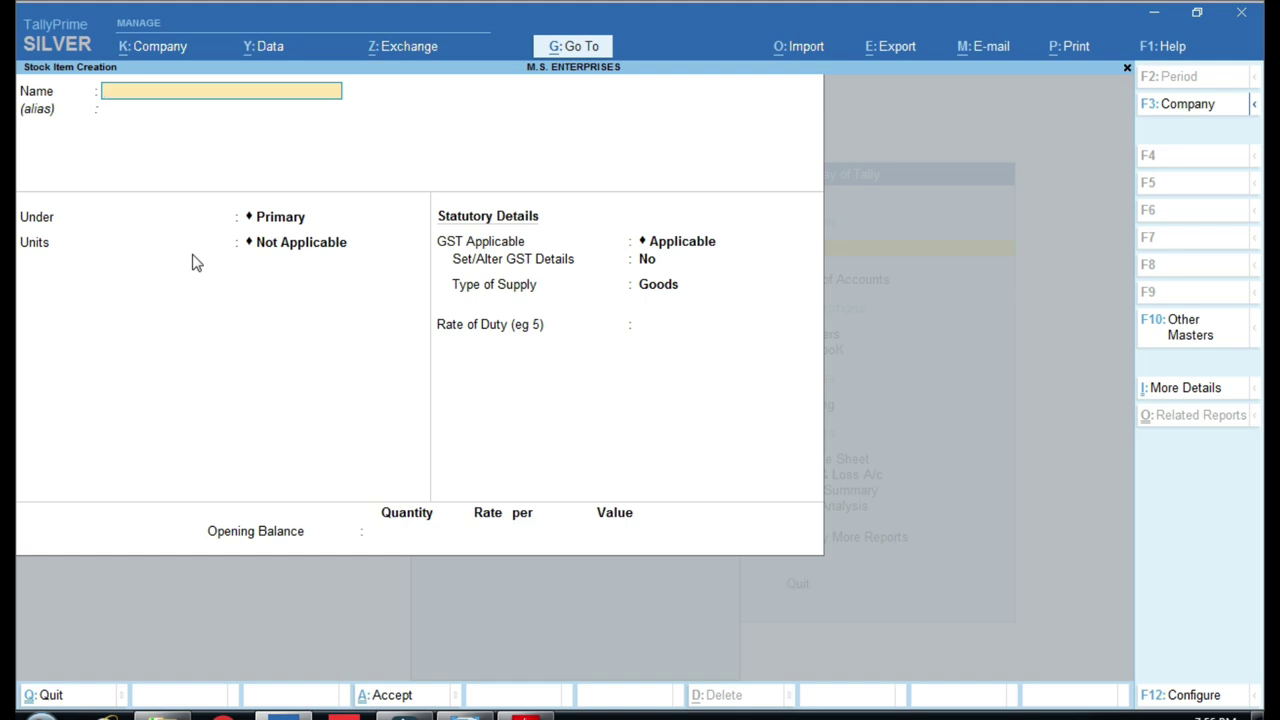
key("Escape")
key("Escape")
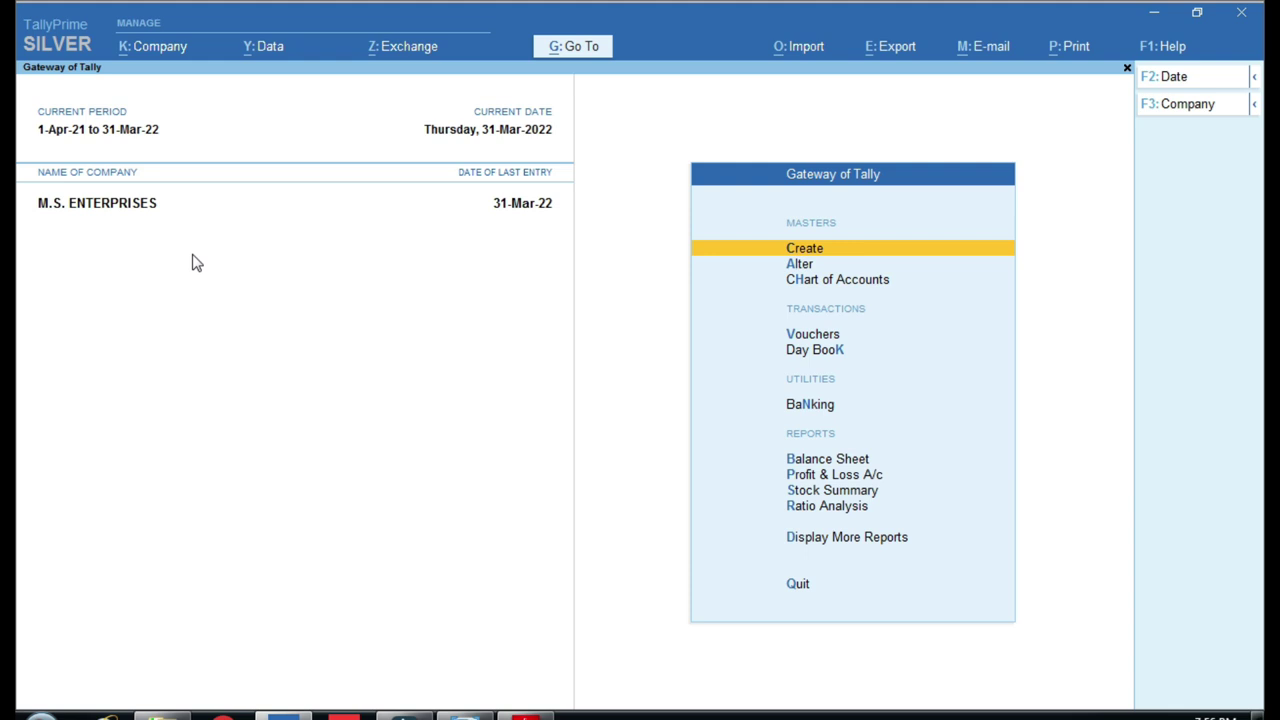
Open Purchase 665 from the 1-Apr-21 to 31-Mar-22 Day Book and mark its Com Parts Gst 18% Purch (Local) row.
key("k")
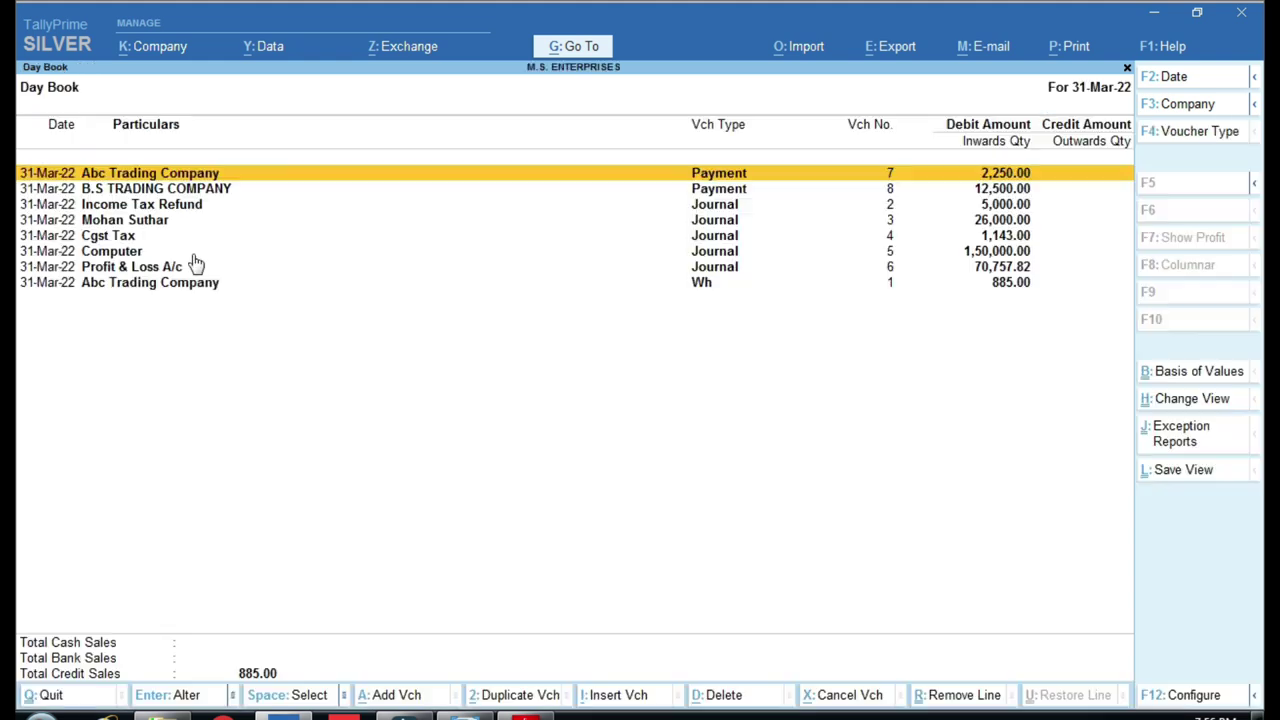
key("F2")
key("Return")
key("Down")
key("Up")
key("Up")
key("Up")
key("Up")
key("Up")
key("Up")
key("Up")
key("Up")
key("Up")
key("Up")
key("Up")
key("Up")
key("Up")
key("Up")
key("Up")
key("Up")
key("Up")
key("Up")
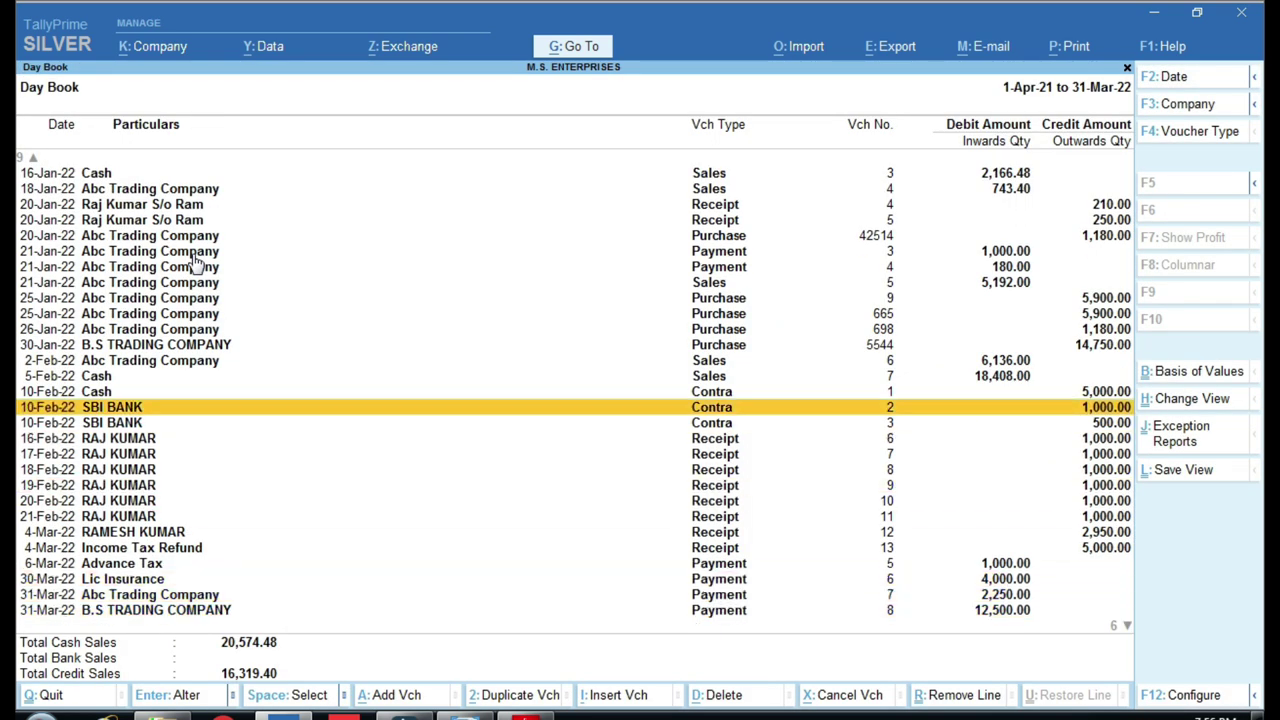
key("Return")
key("Return")
key("Return")
key("Return")
key("Return")
key("Return")
key("Return")
key("Return")
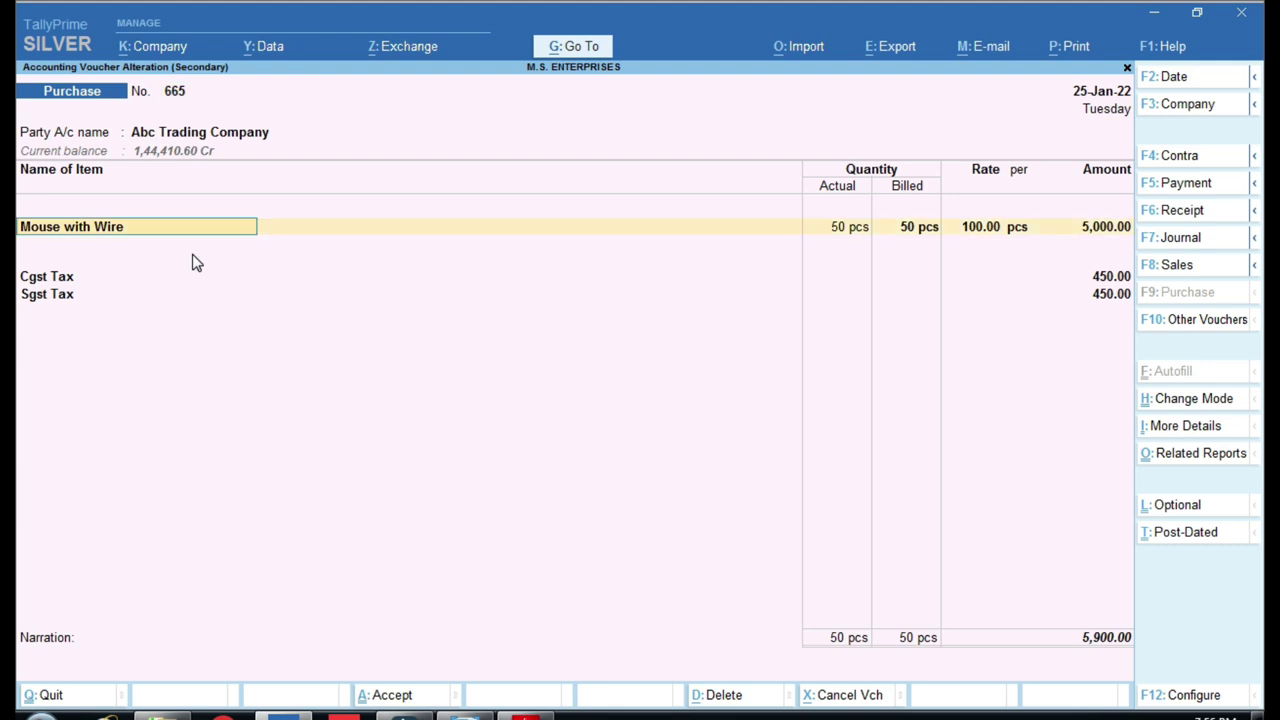
key("Return")
key("Return")
key("Return")
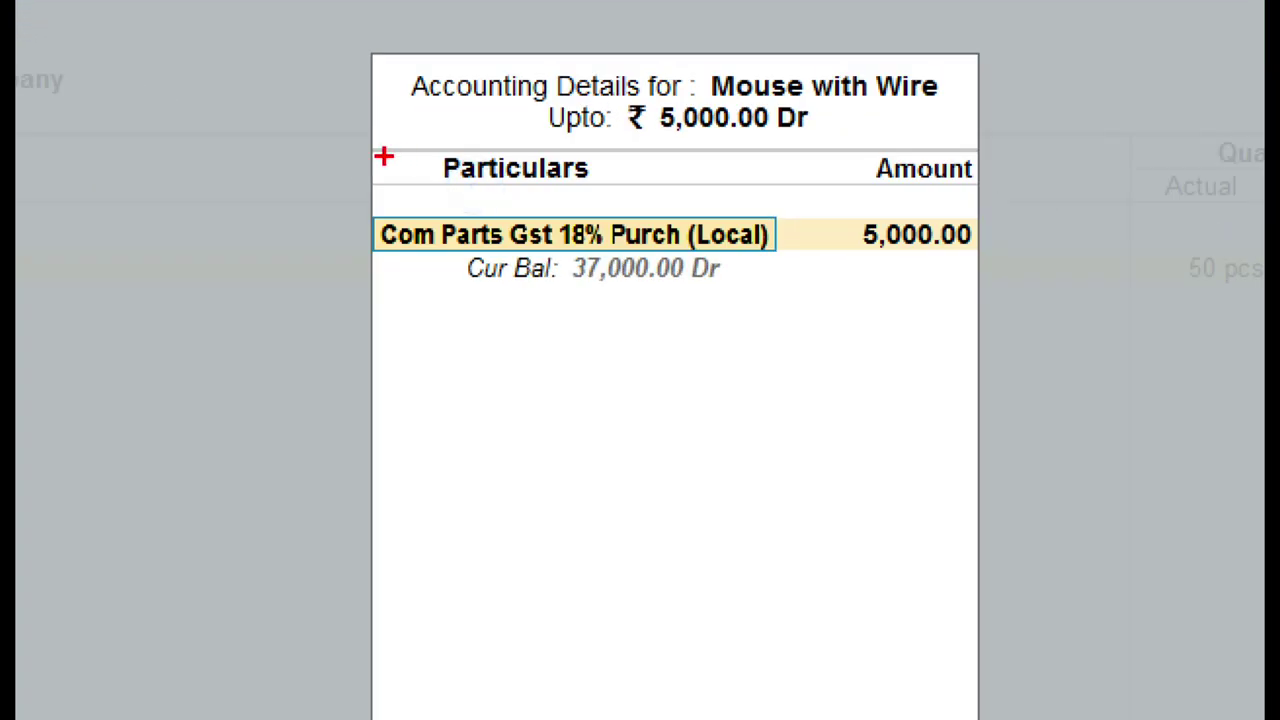
mouse_move(346, 186)
left_mouse_down()
mouse_move(549, 277)
mouse_move(828, 273)
left_mouse_up()
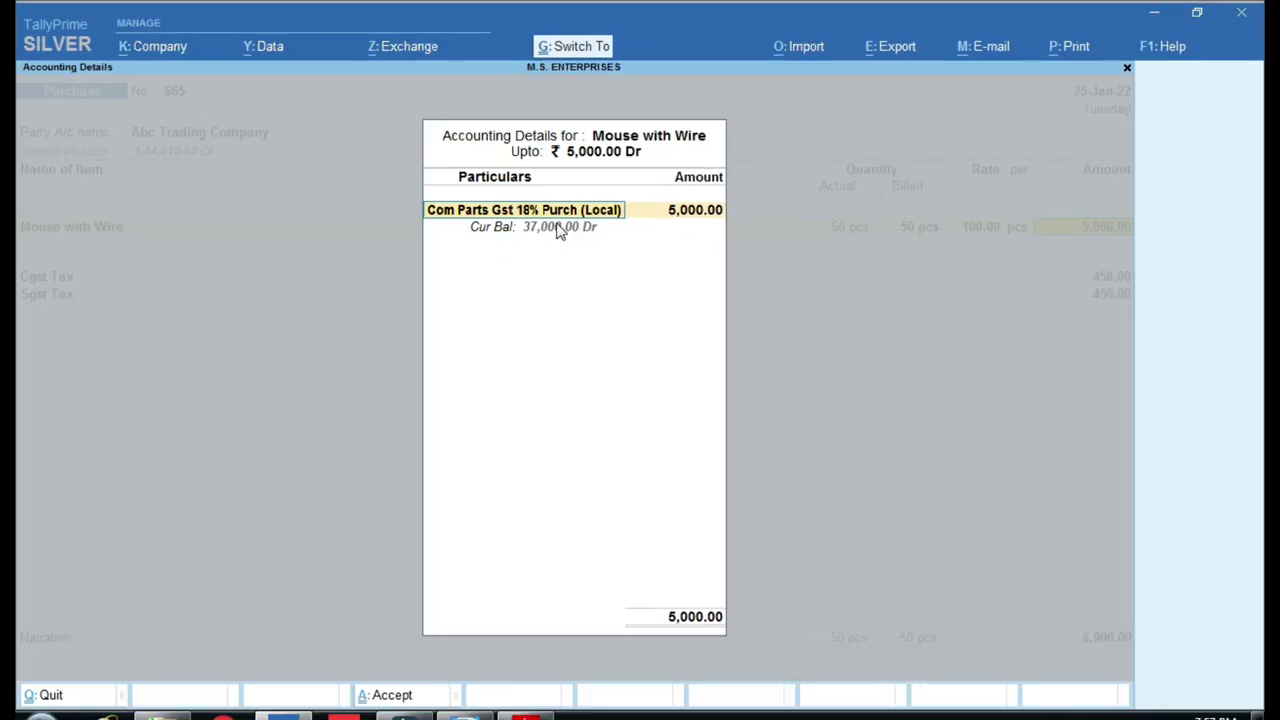
Confirm the Com Parts Gst 18% Purch (Local) ledger sits under Purchase Accounts, then bring up the group chart.
key("ctrl+Return")
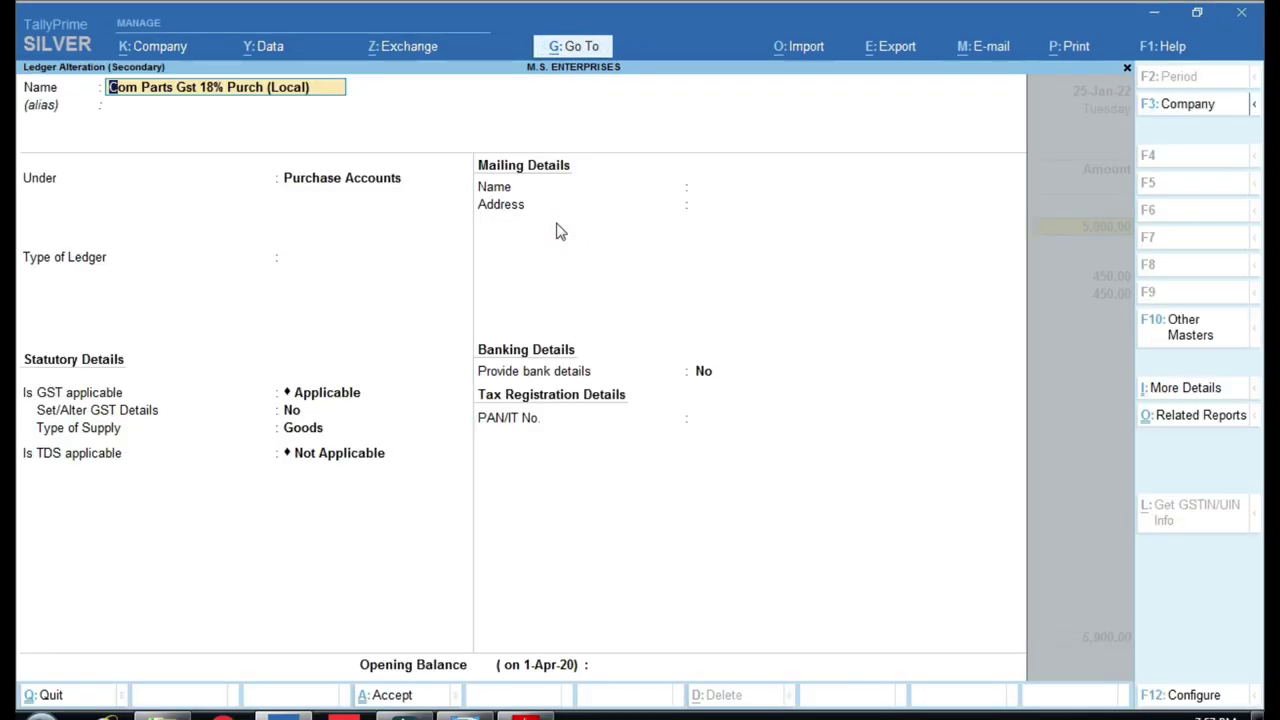
key("ctrl+1")
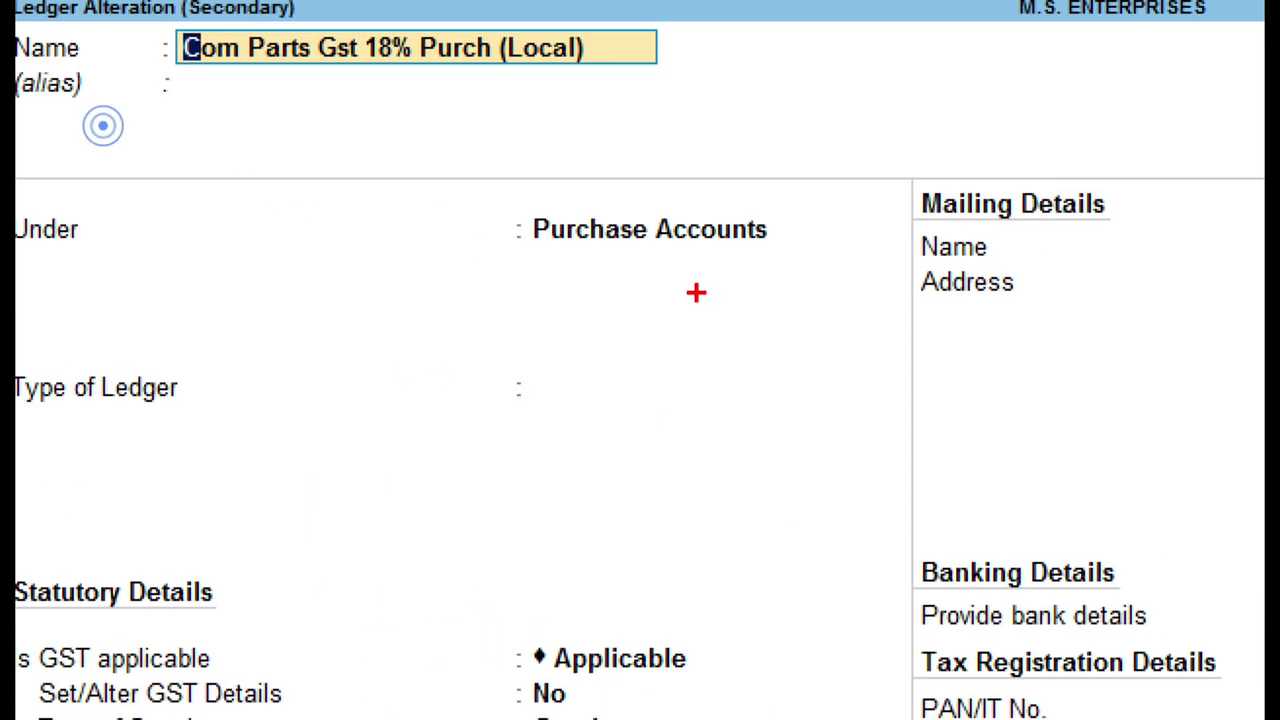
mouse_move(459, 177)
left_mouse_down()
mouse_move(591, 250)
mouse_move(844, 291)
left_mouse_up()
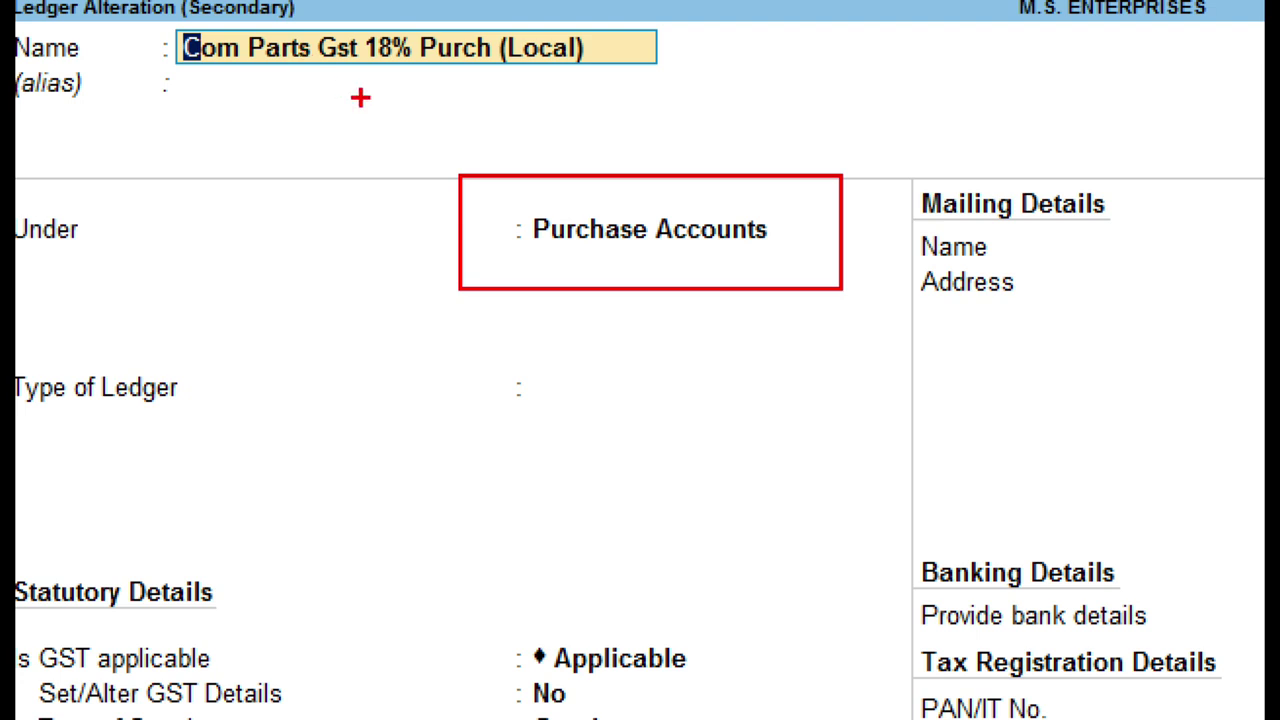
mouse_move(154, 10)
left_mouse_down()
mouse_move(225, 50)
mouse_move(680, 86)
left_mouse_up()
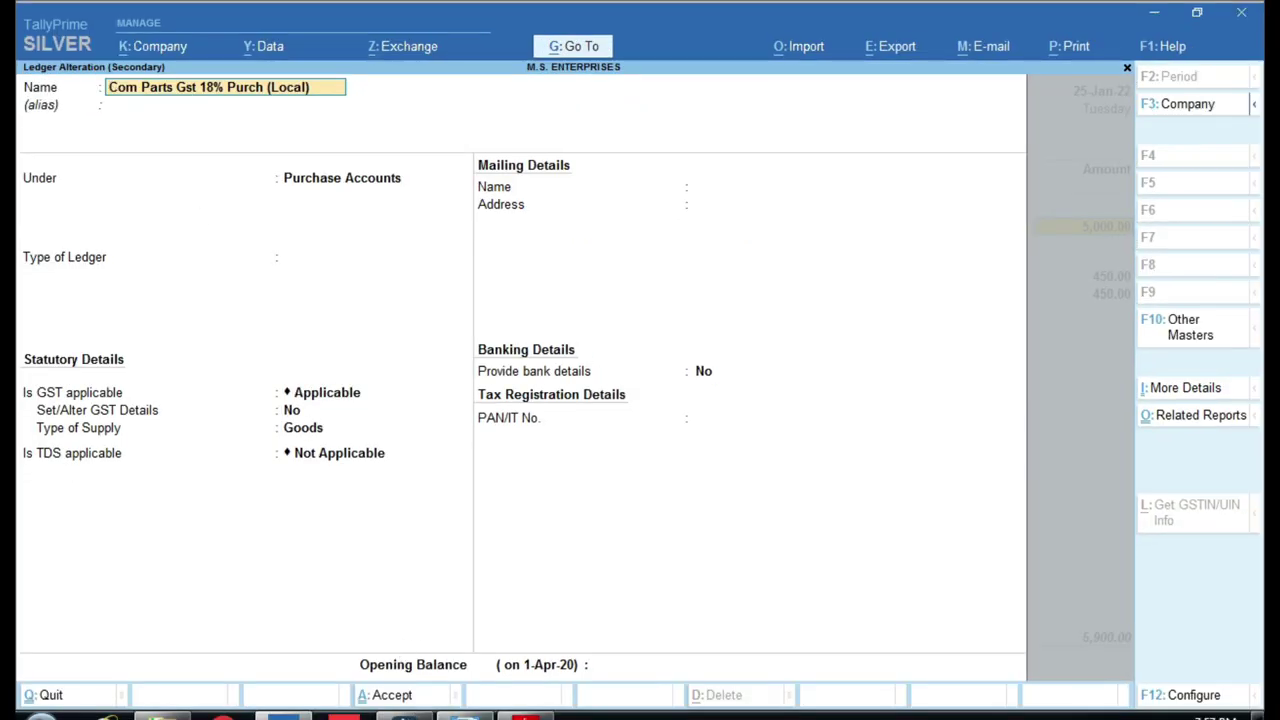
key("alt+Tab")
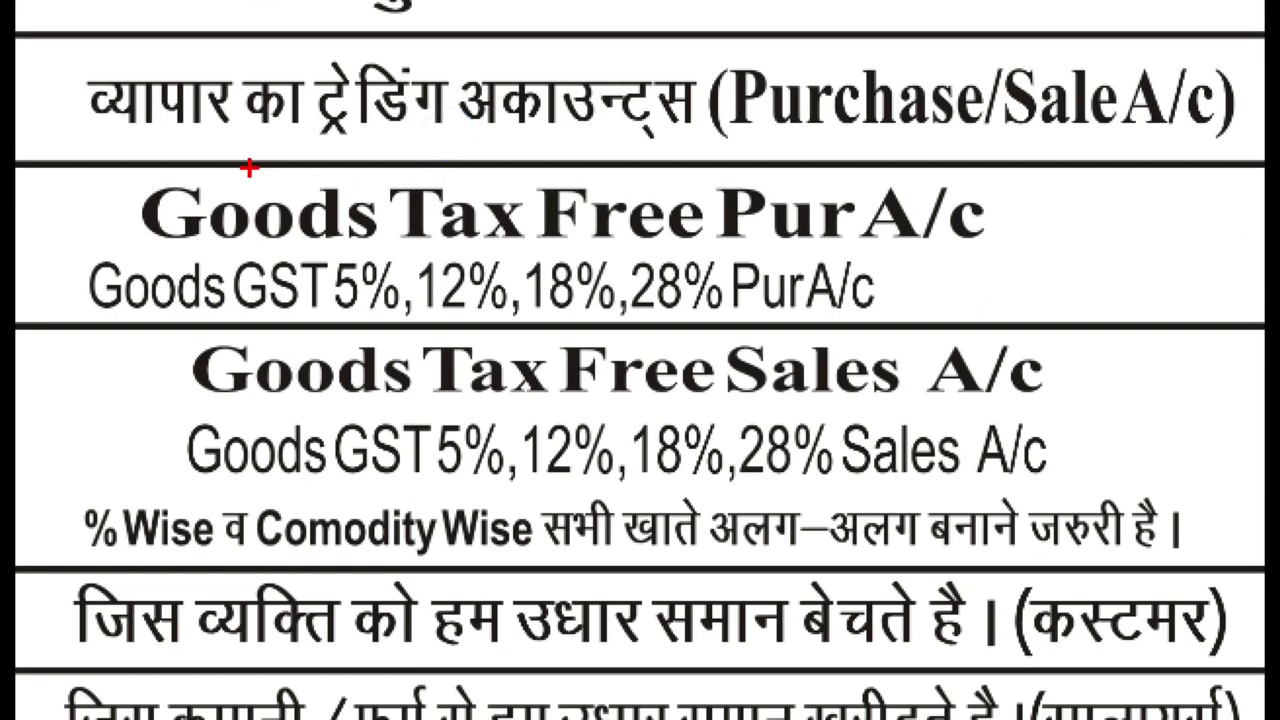
Highlight the Goods Tax Free Pur A/c rows in the chart, then return to the voucher in TallyPrime.
mouse_move(30, 155)
left_mouse_down()
mouse_move(51, 263)
mouse_move(671, 357)
mouse_move(976, 340)
left_mouse_up()
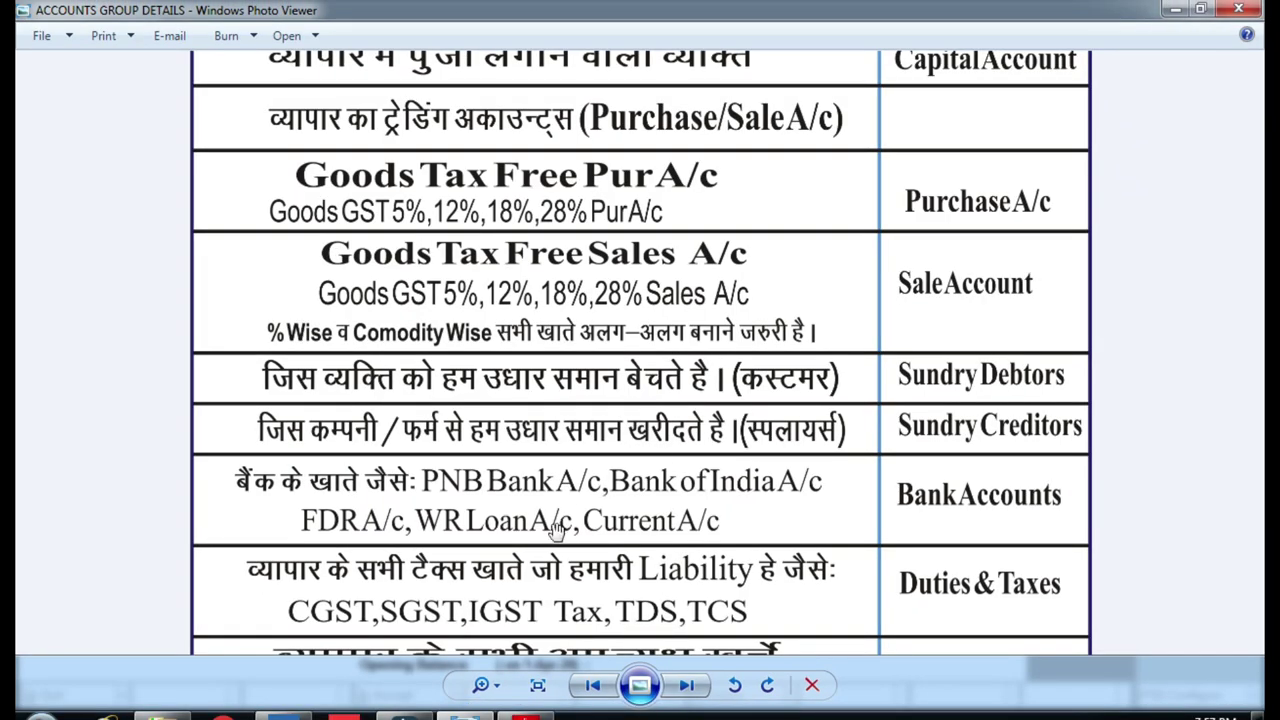
left_click(285, 712)
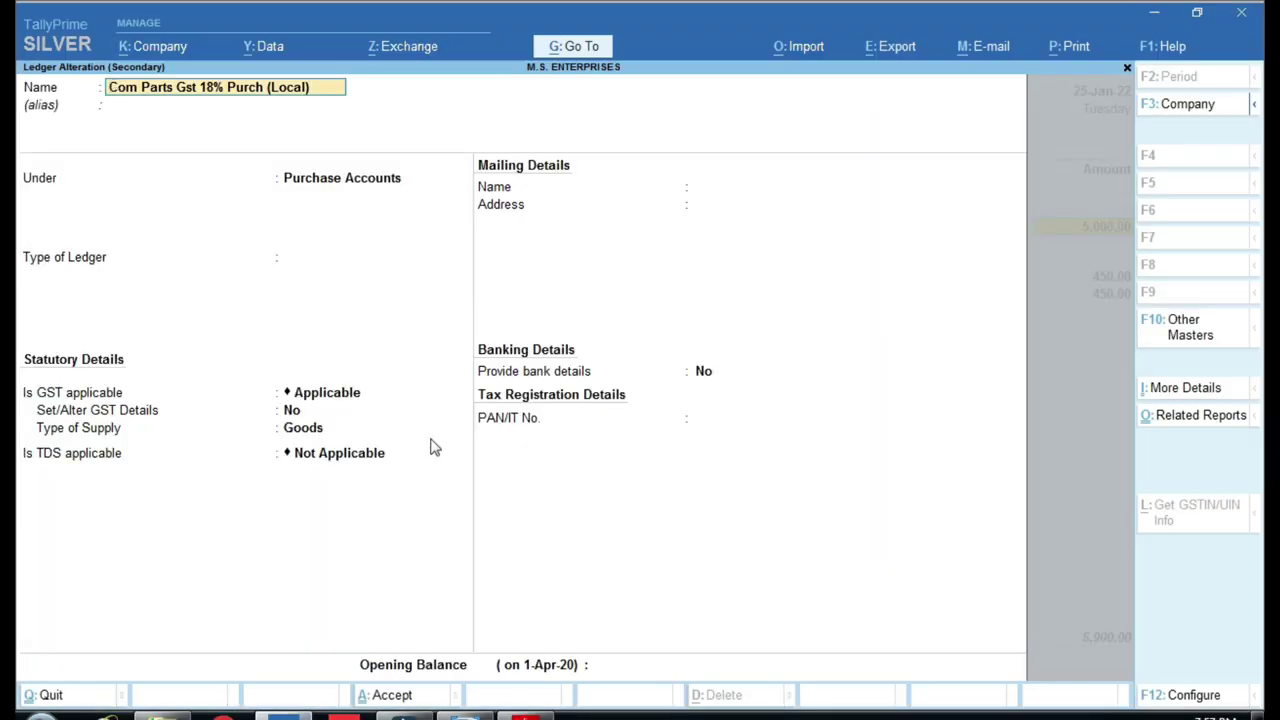
key("ctrl+a")
Reopen Mouse with Wire's accounting details and quit the purchase ledger alteration without changes.
key("ctrl+a")
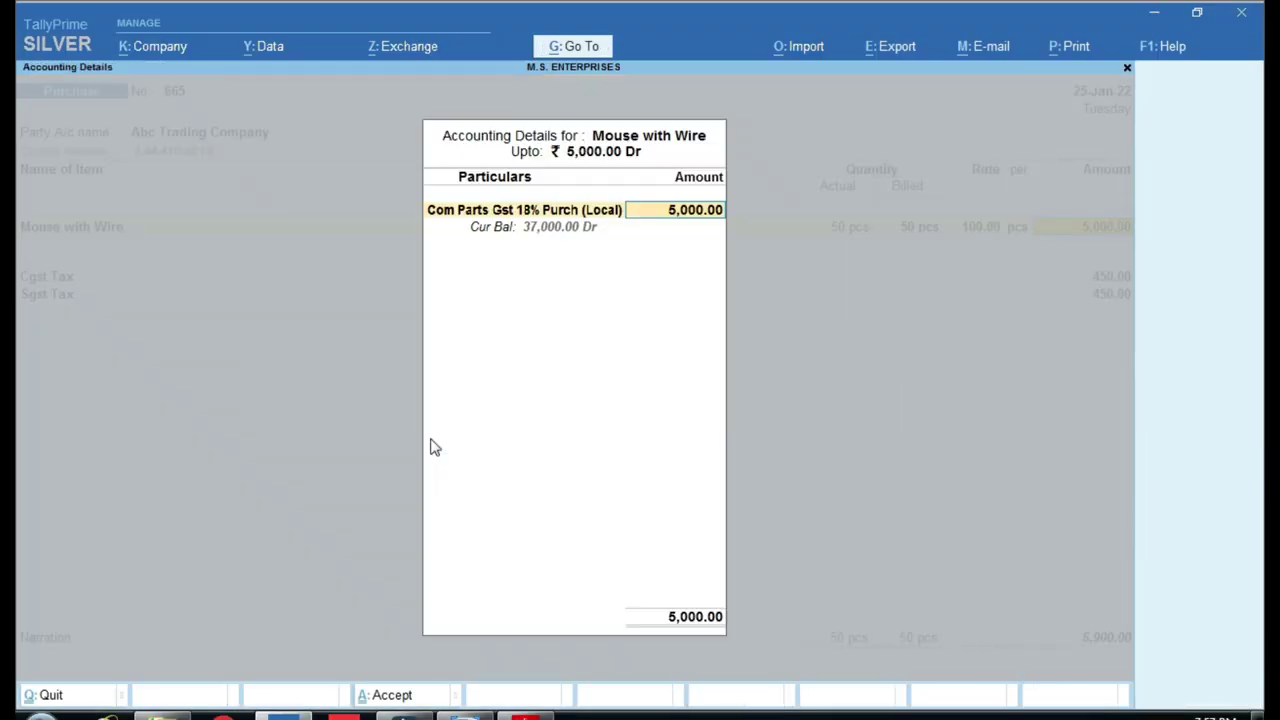
key("ctrl+a")
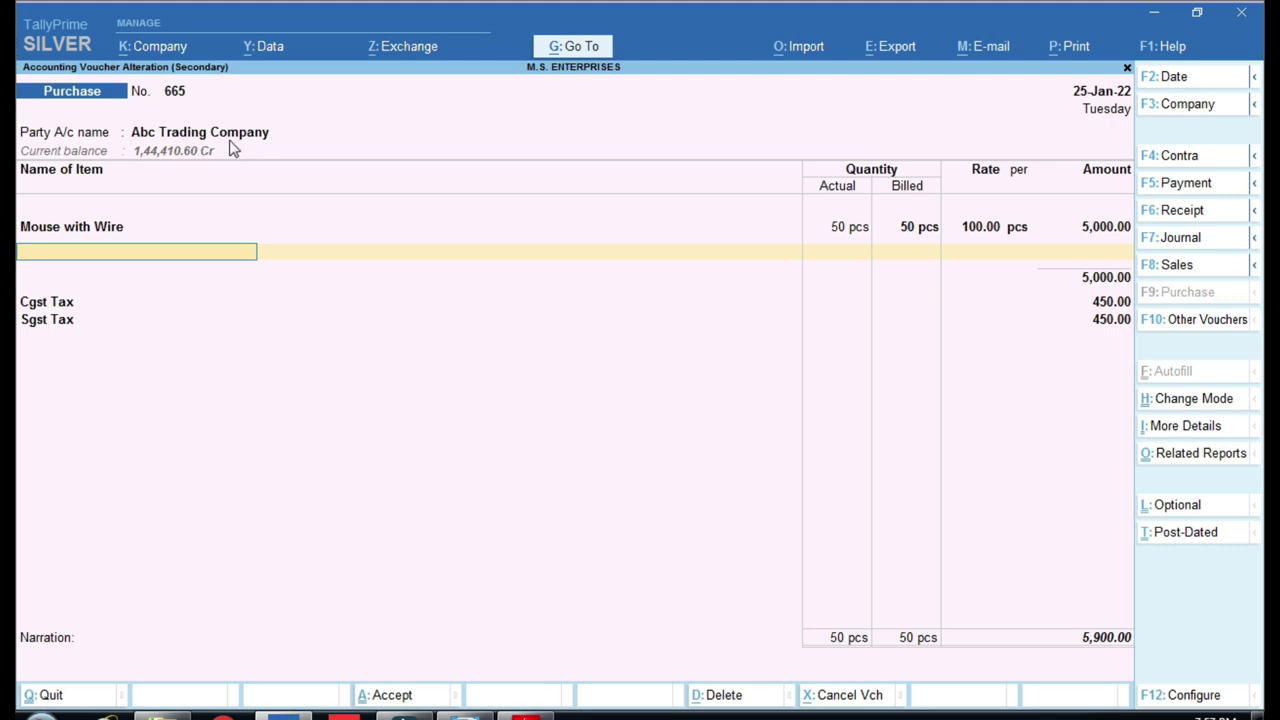
key("BackSpace")
key("Return")
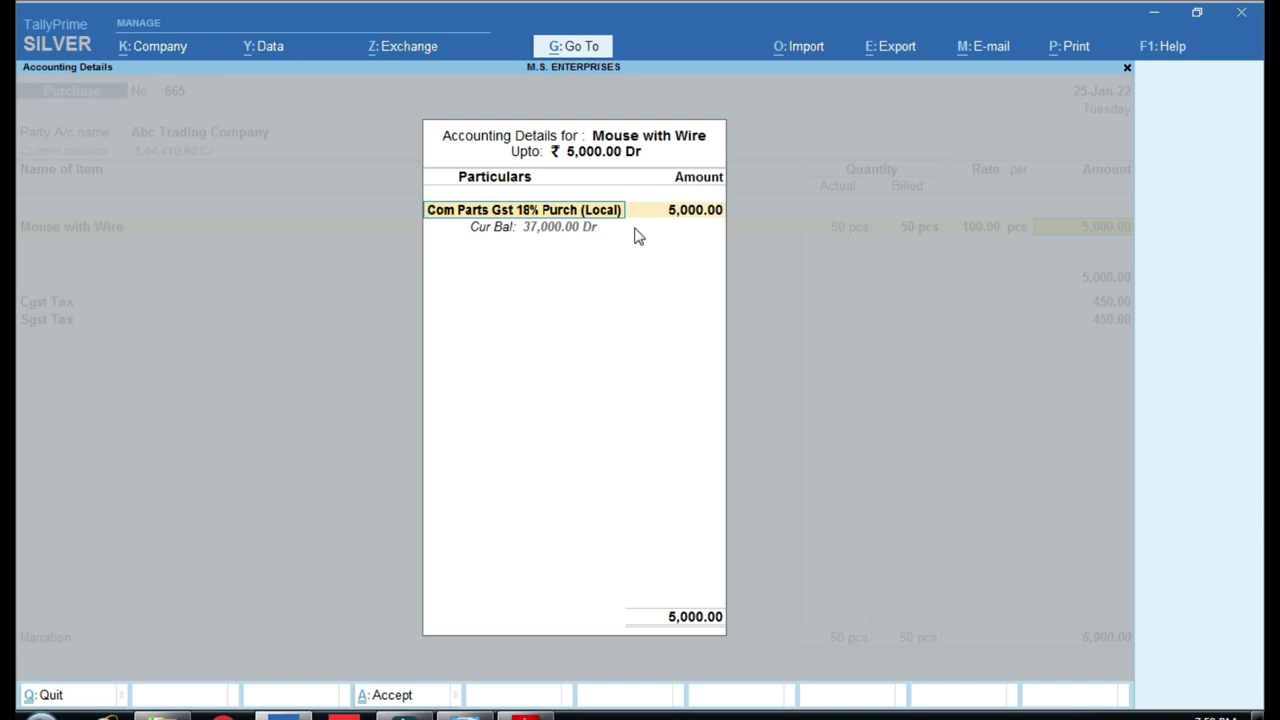
key("ctrl+Return")
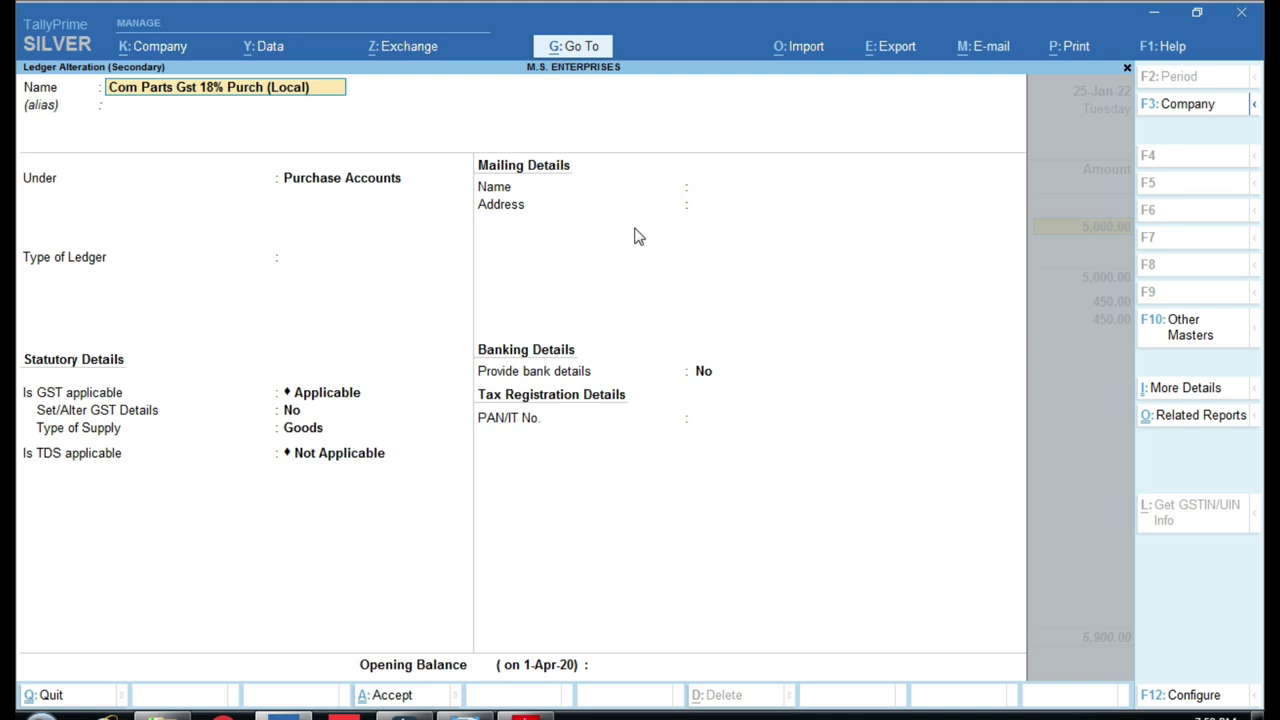
key("Escape")
key("y")
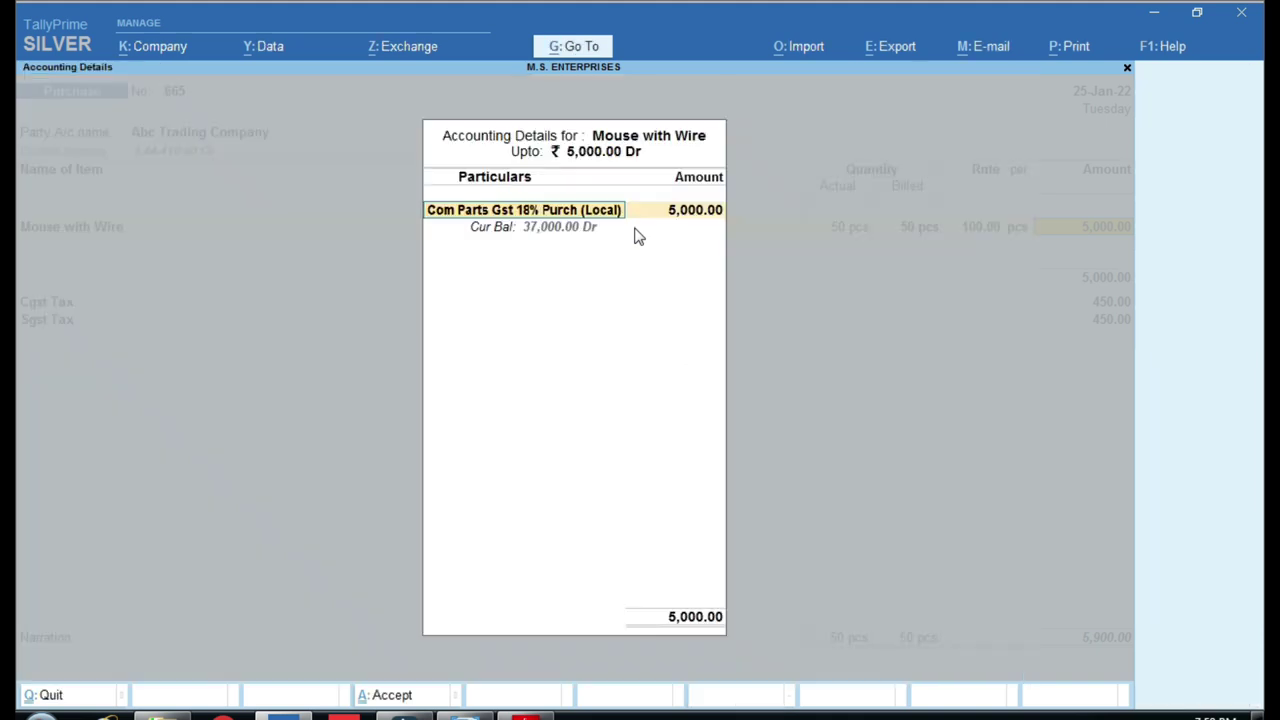
Confirm the purchase ledger's group is Purchase Accounts, save it, and close the tax details.
key("ctrl+Return")
key("Return")
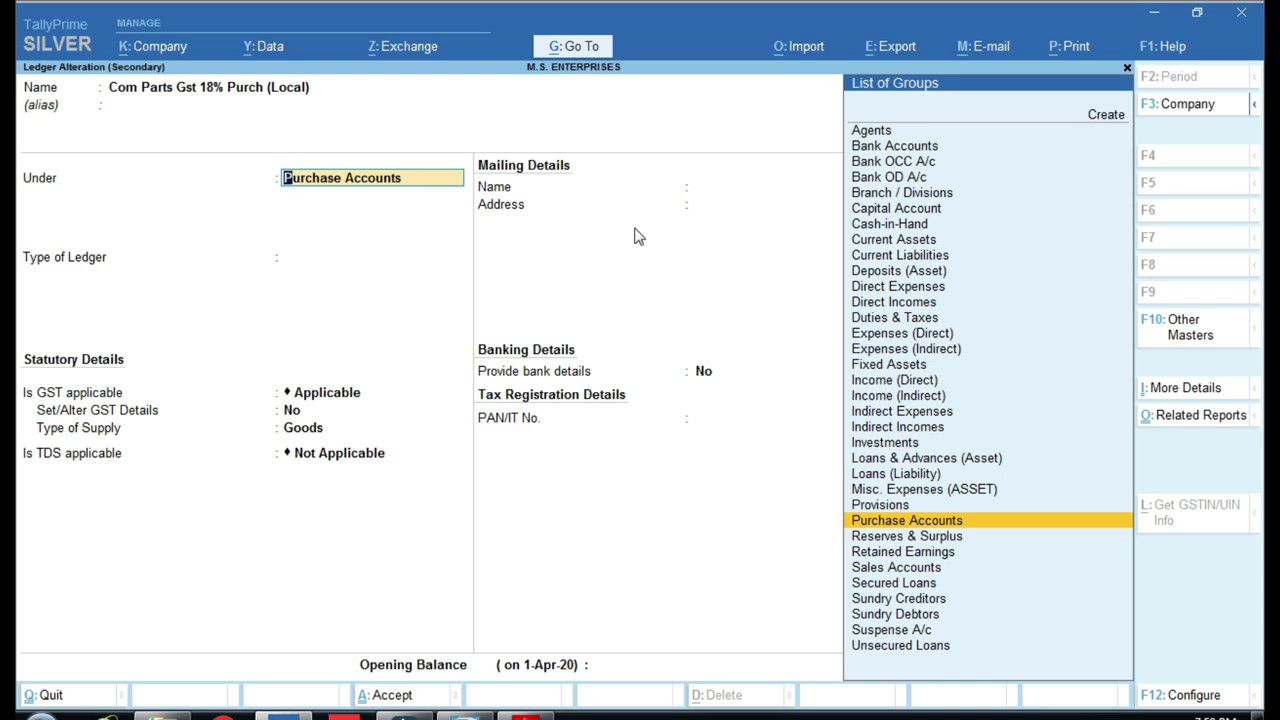
key("ctrl")
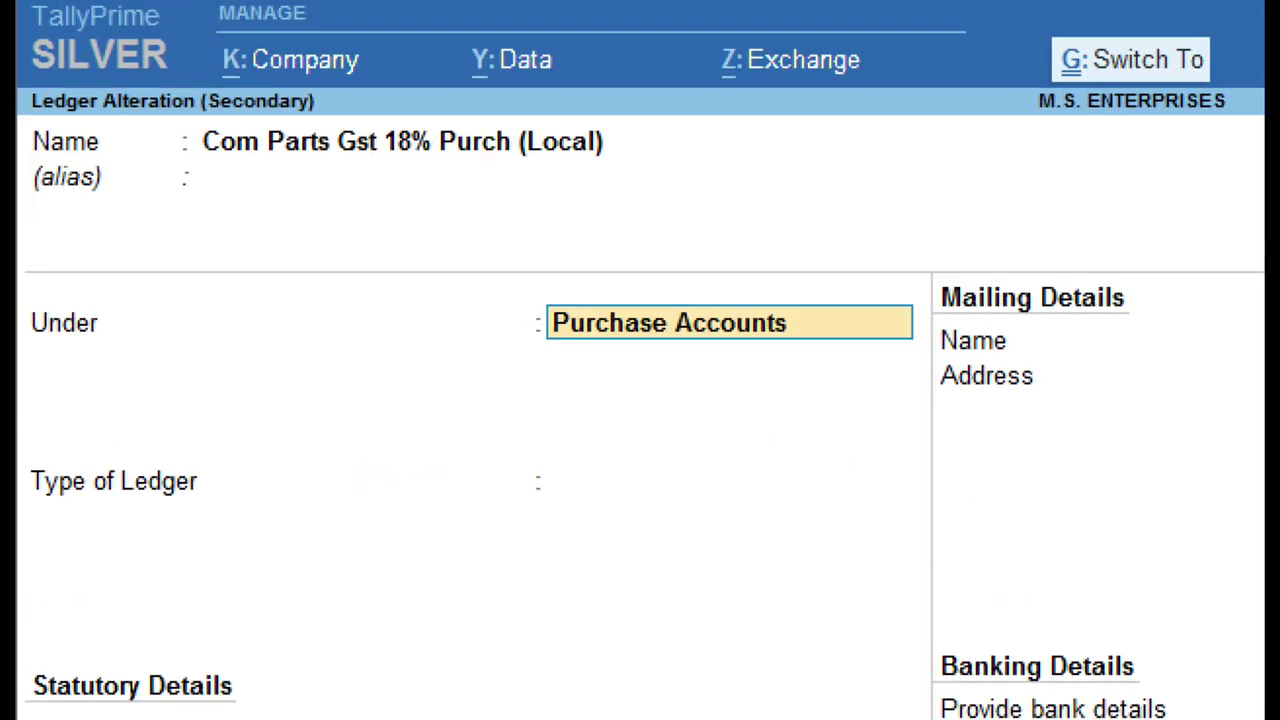
mouse_move(190, 110)
left_mouse_down()
mouse_move(229, 149)
mouse_move(674, 191)
mouse_move(725, 183)
left_mouse_up()
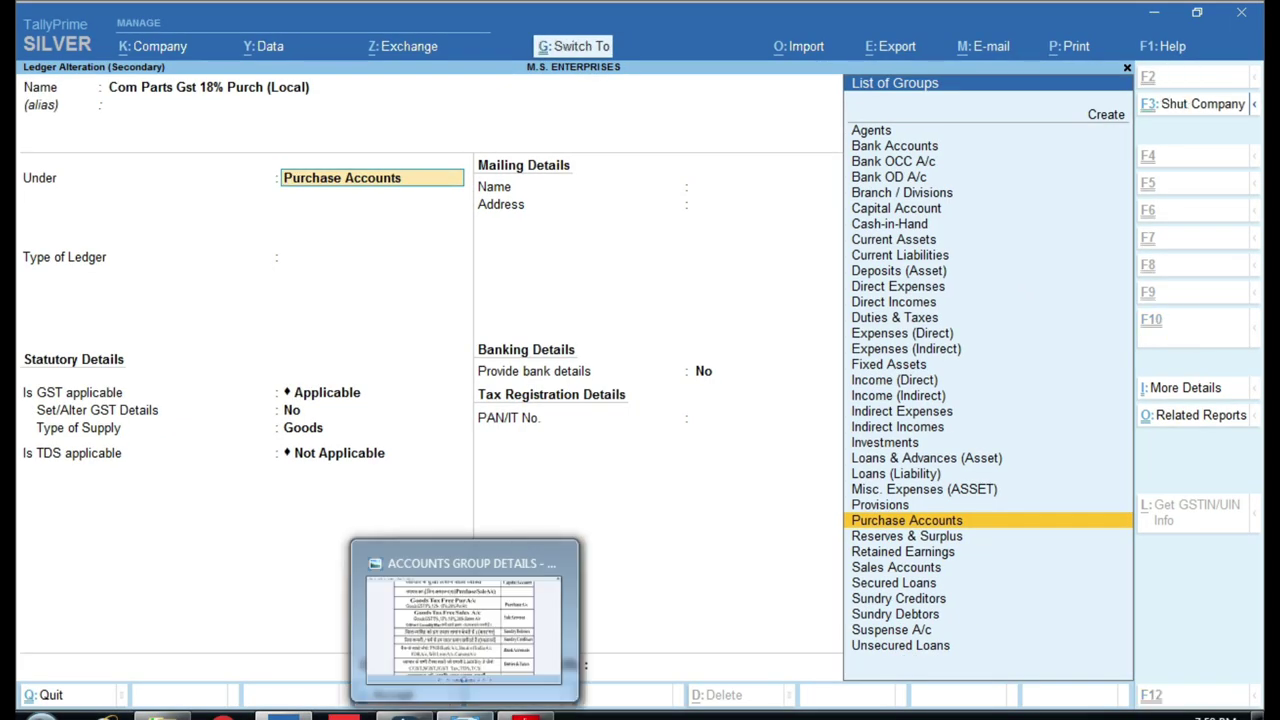
key("ctrl+a")
key("ctrl+a")
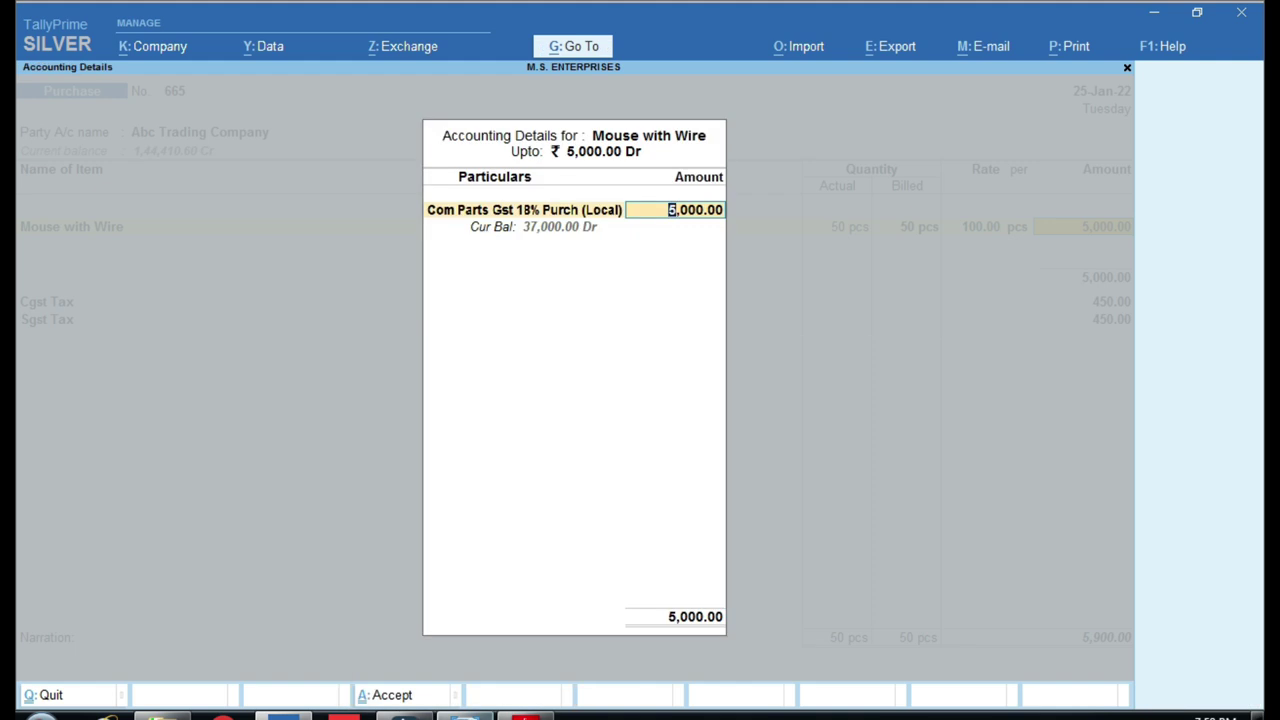
key("Return")
key("Return")
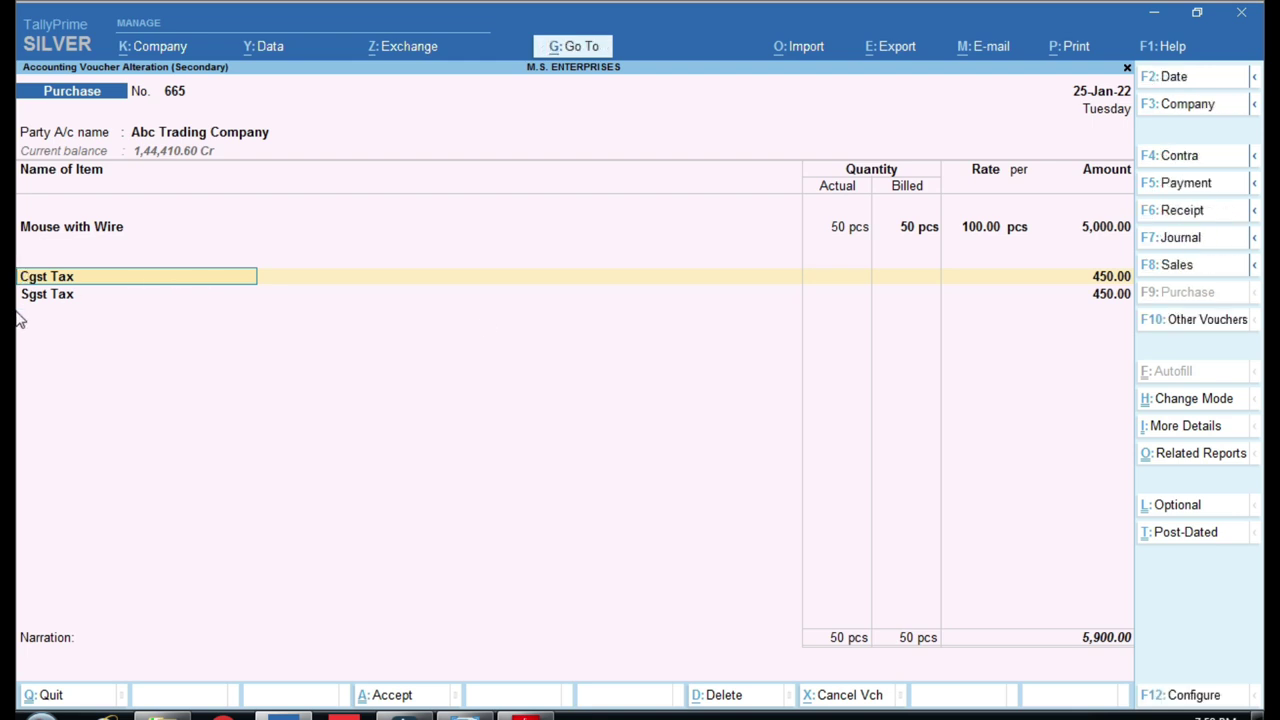
Re-pick Cgst Tax on the tax line, then clear that row and return to the Mouse with Wire amount.
key("BackSpace")
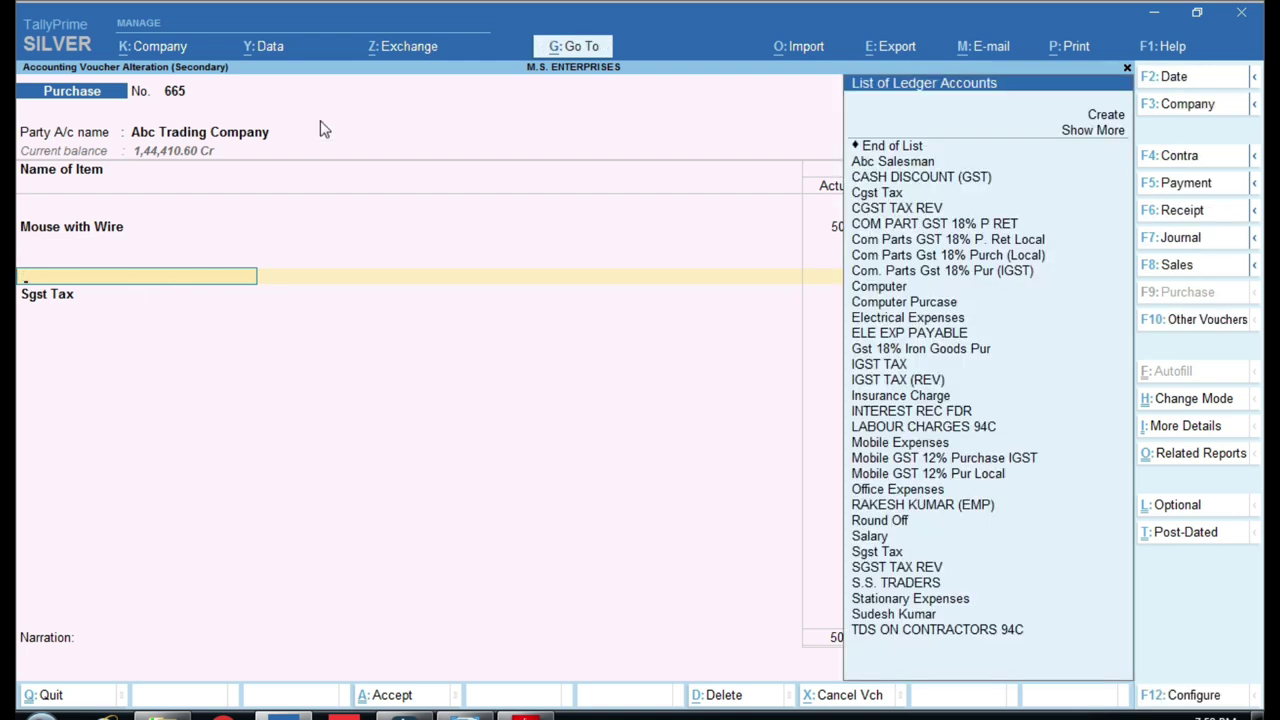
key("ctrl")
type("Cg")
key("Return")
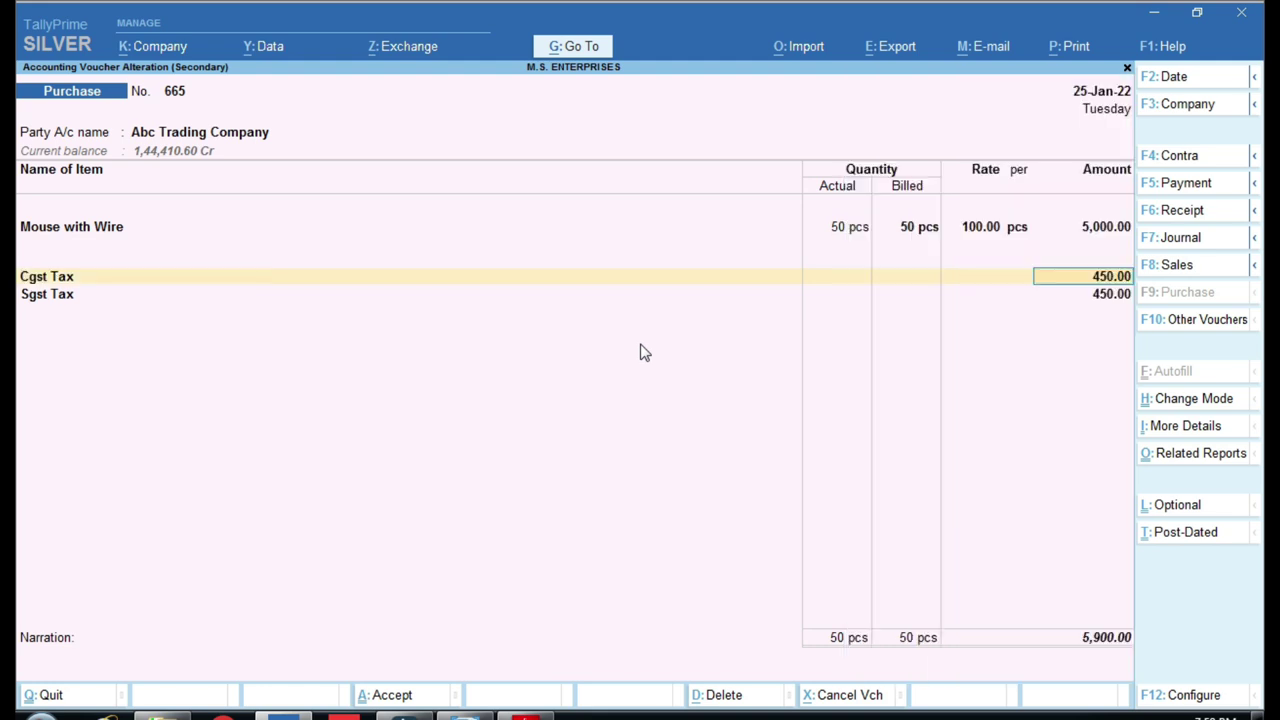
key("BackSpace")
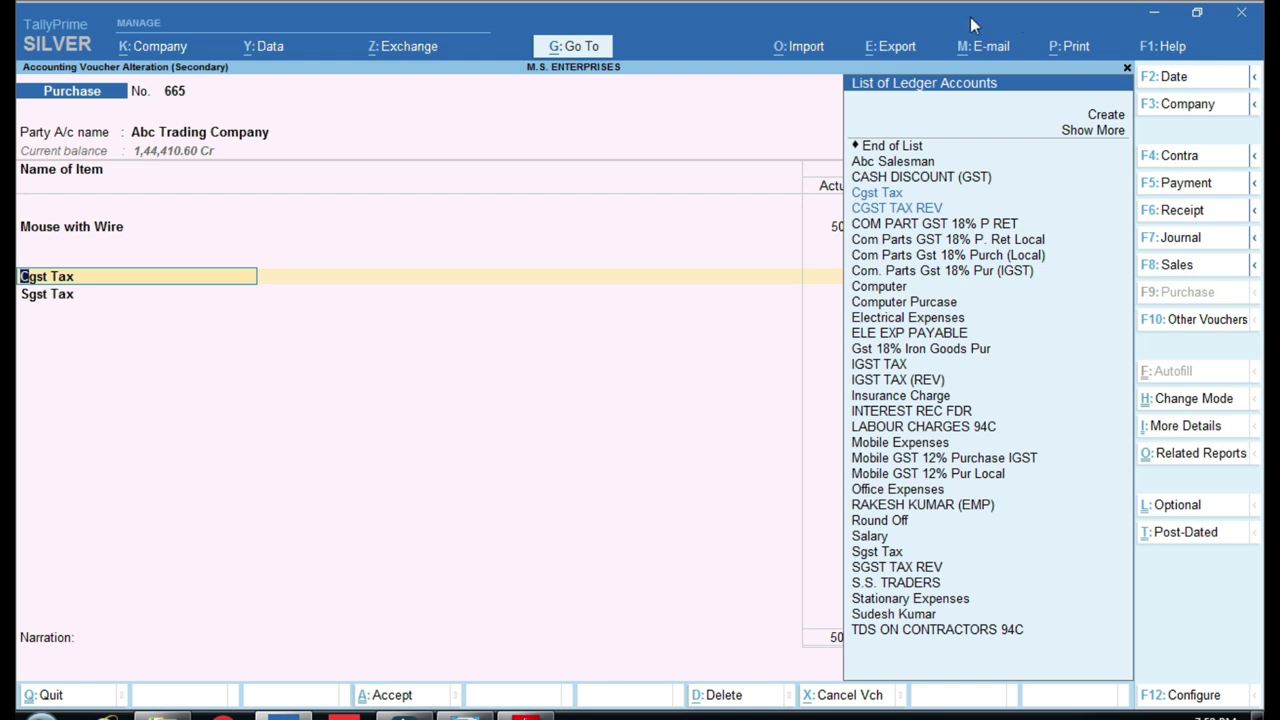
key("BackSpace")
key("Escape")
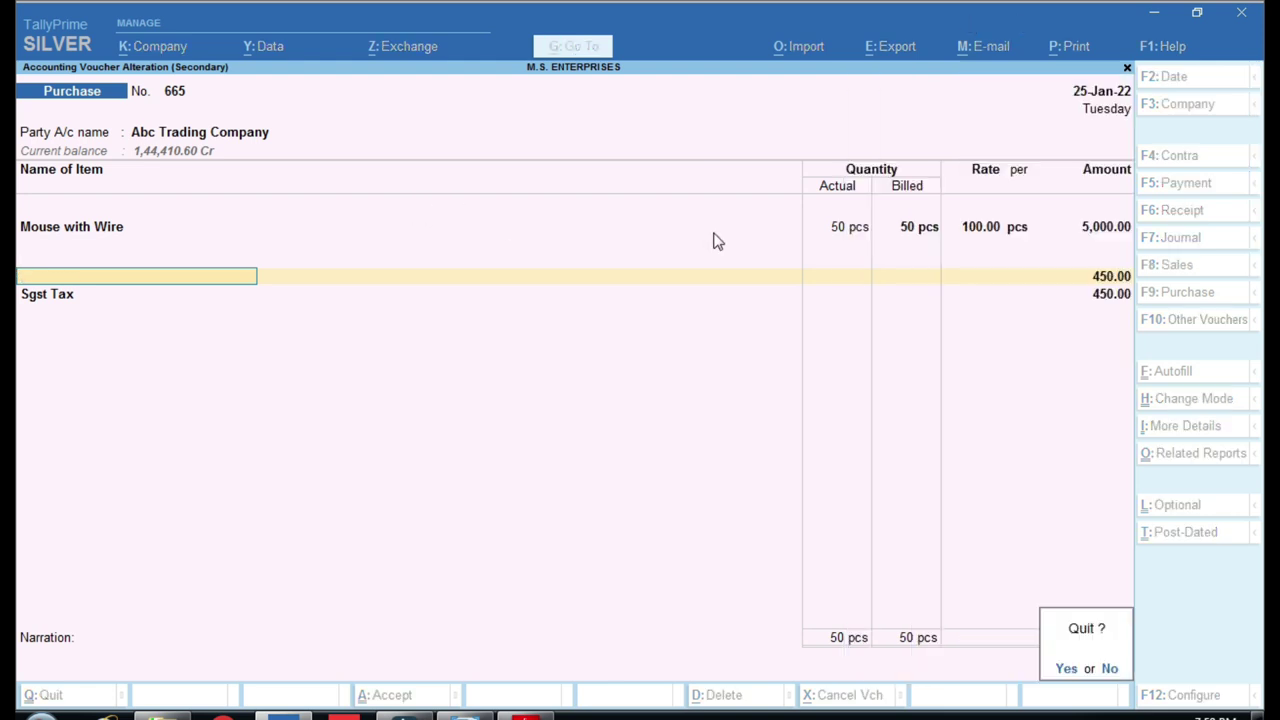
left_click(1095, 237)
key("Return")
key("Return")
key("Return")
key("Return")
key("Return")
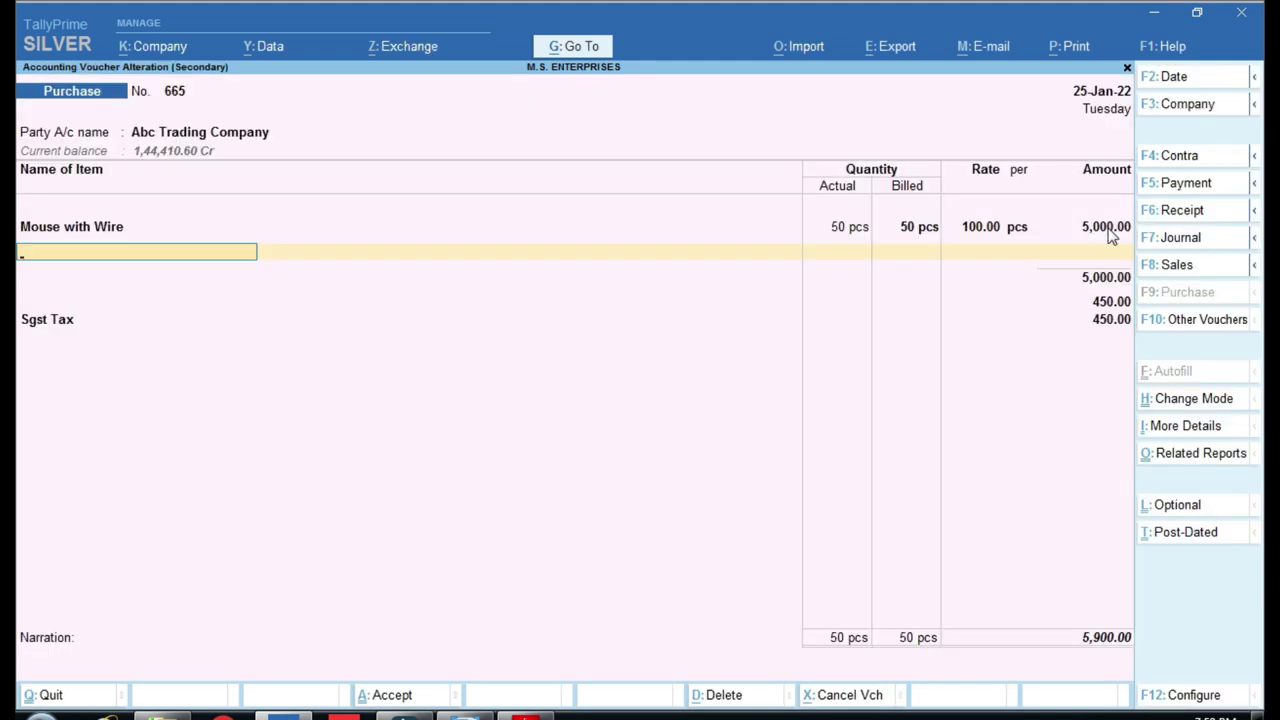
Re-enter the tax rows with Sgst Tax before Cgst Tax and open the Cgst Tax ledger.
key("ctrl")
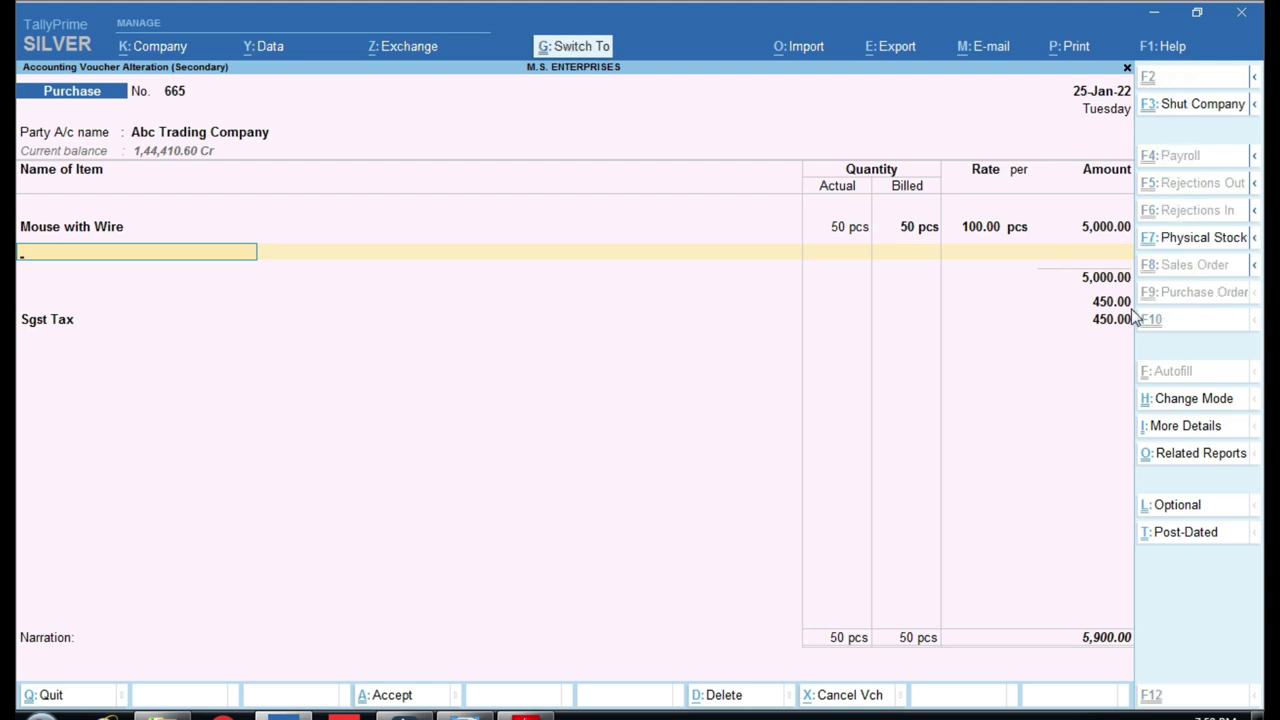
mouse_move(953, 205)
left_mouse_down()
mouse_move(1029, 271)
mouse_move(1205, 318)
left_mouse_up()
key("Return")
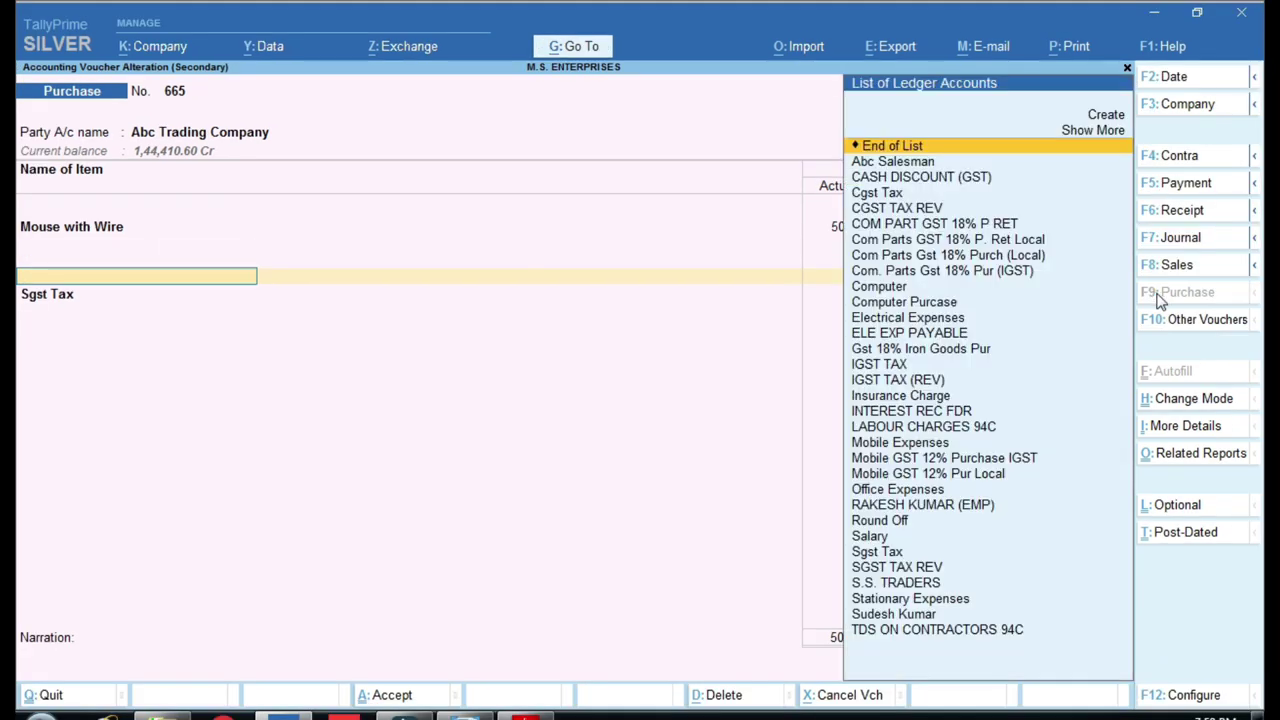
key("Return")
key("Return")
key("Return")
type("Cg")
key("Return")
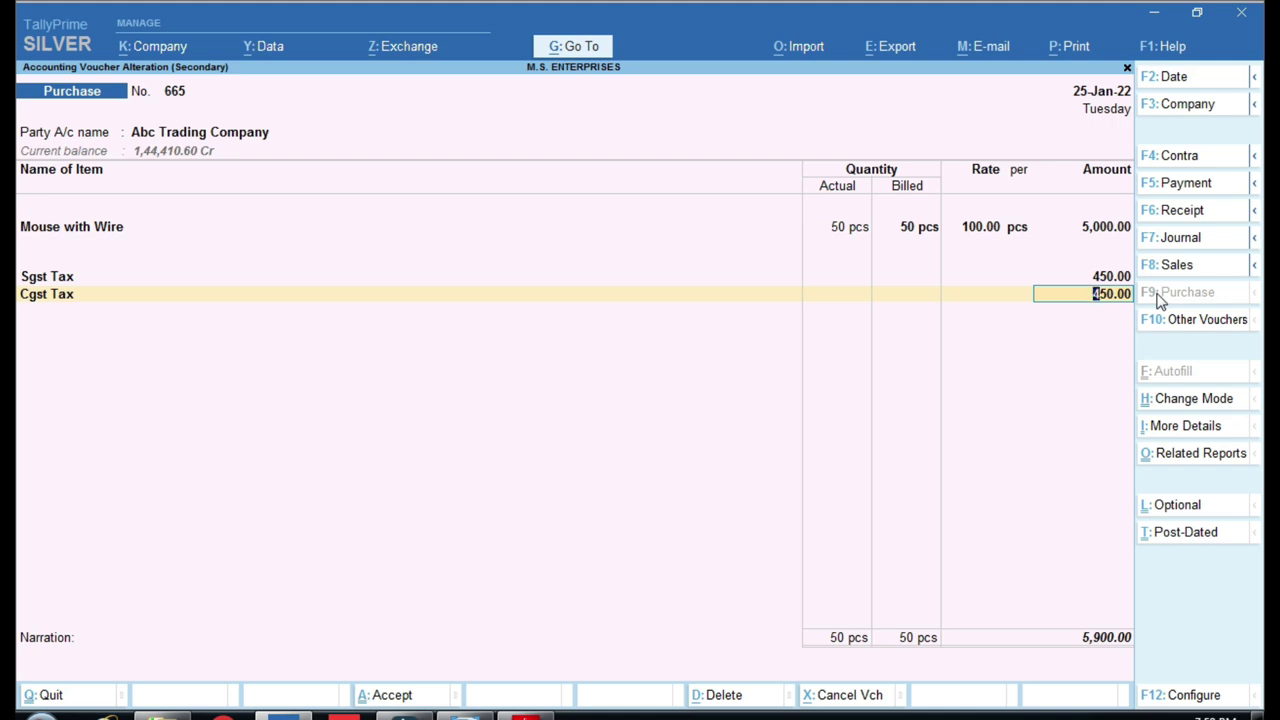
key("BackSpace")
key("ctrl+Return")
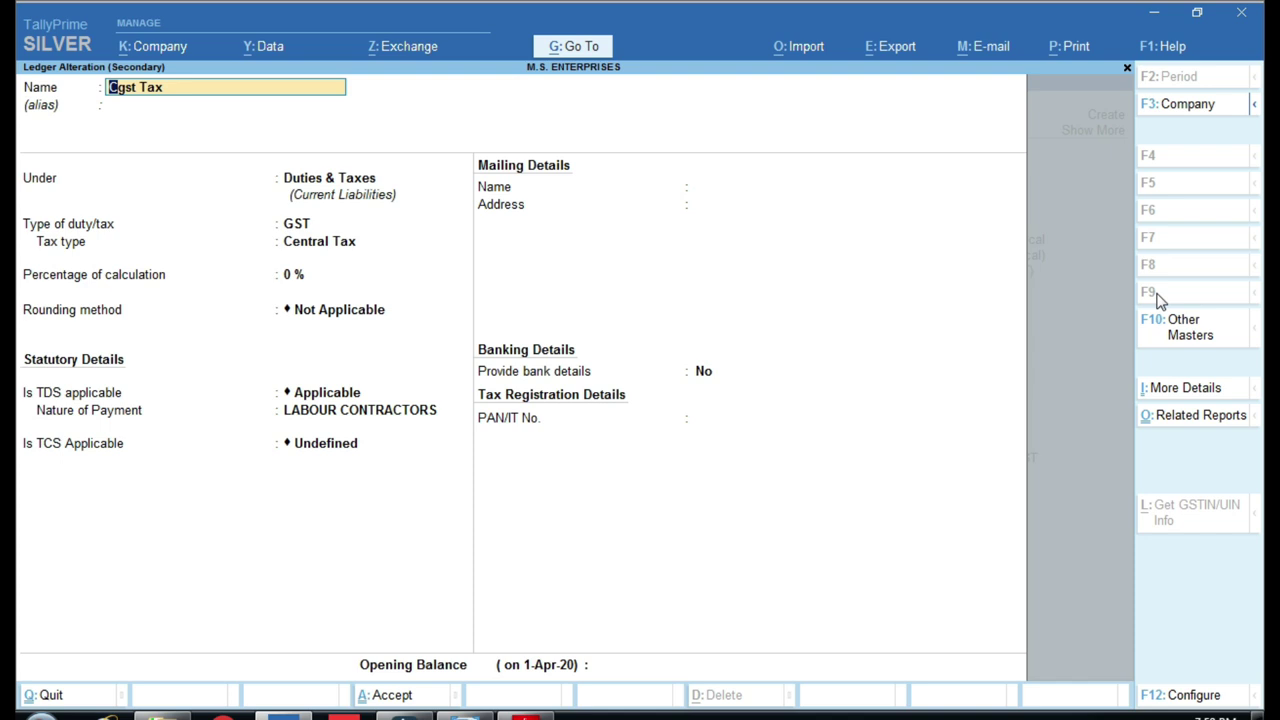
Check the Cgst Tax ledger's Duties & Taxes group, then switch to the group chart.
key("Return")
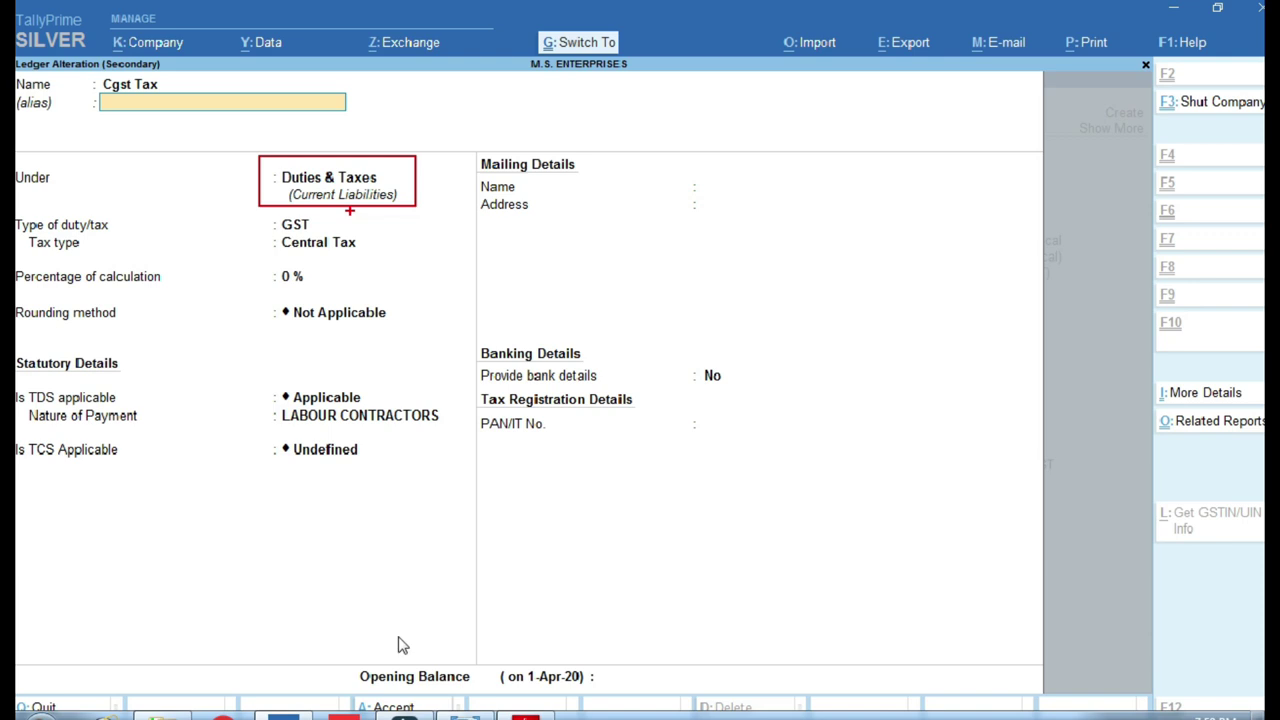
key("alt+Tab")
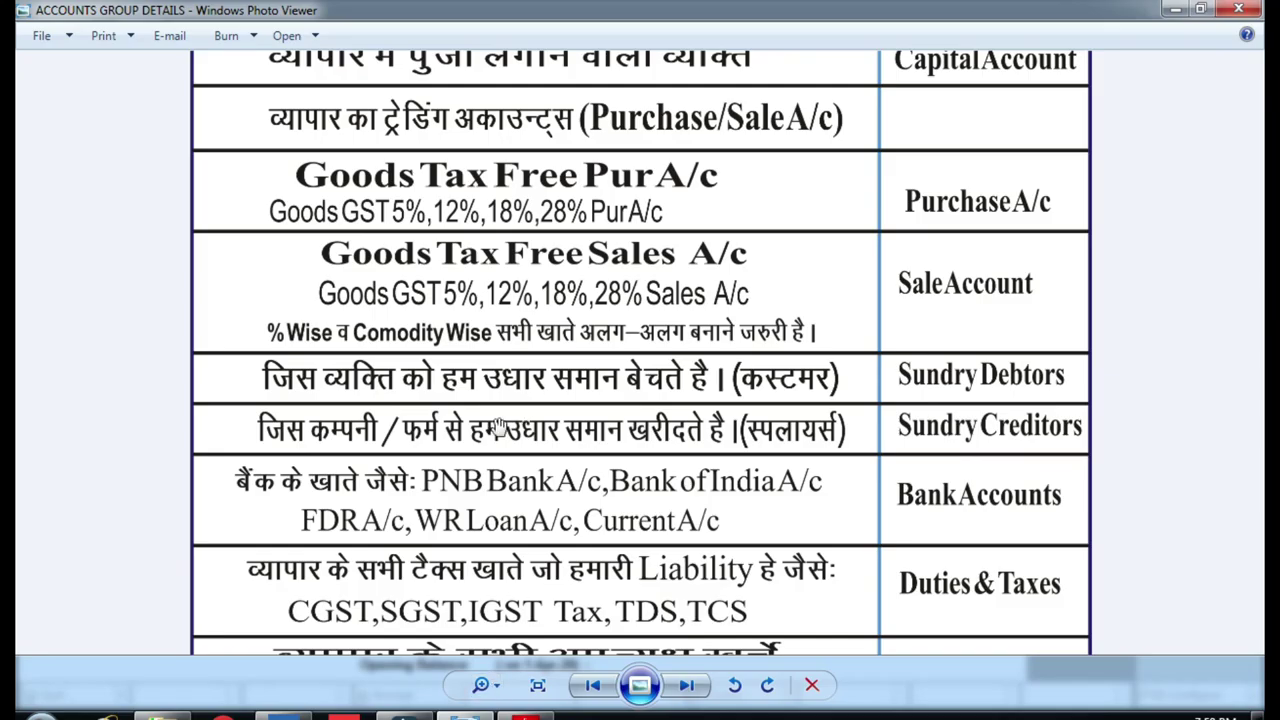
Scroll the chart down to the Duties & Taxes row listing CGST, then return to TallyPrime.
scroll(358, 300, "down", 2)
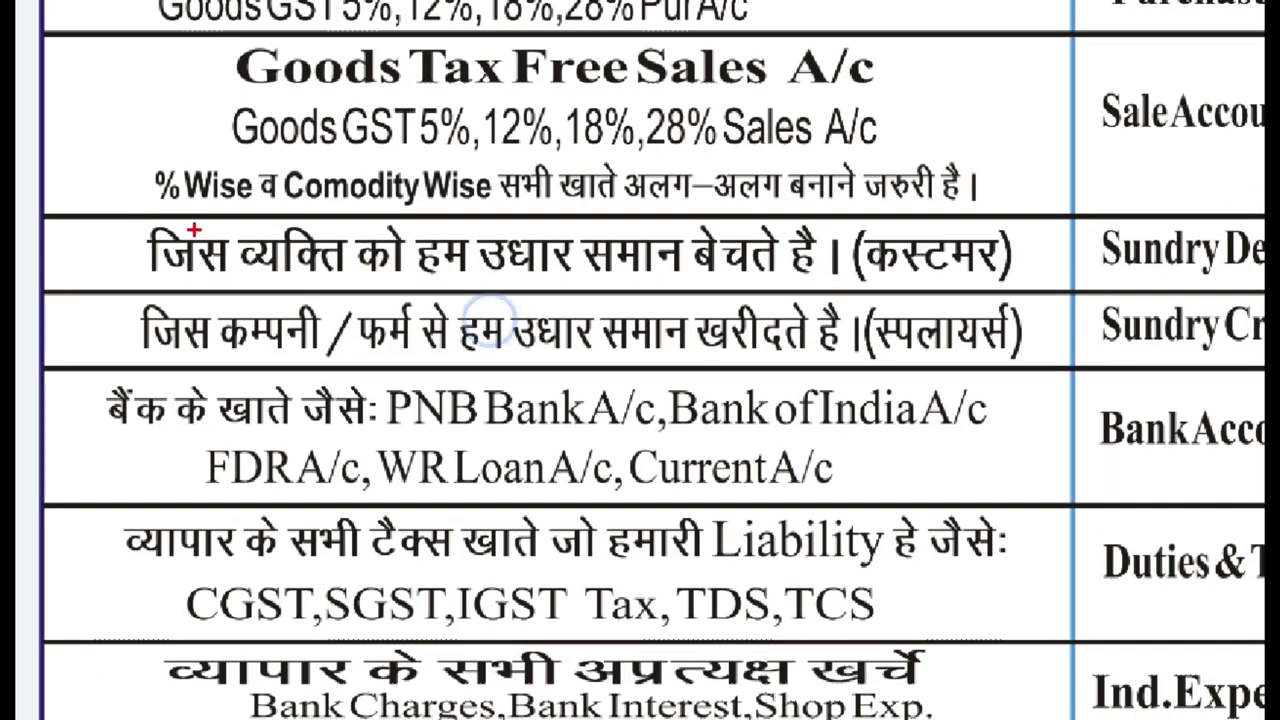
mouse_move(137, 200)
left_mouse_down()
mouse_move(720, 322)
mouse_move(1058, 304)
left_mouse_up()
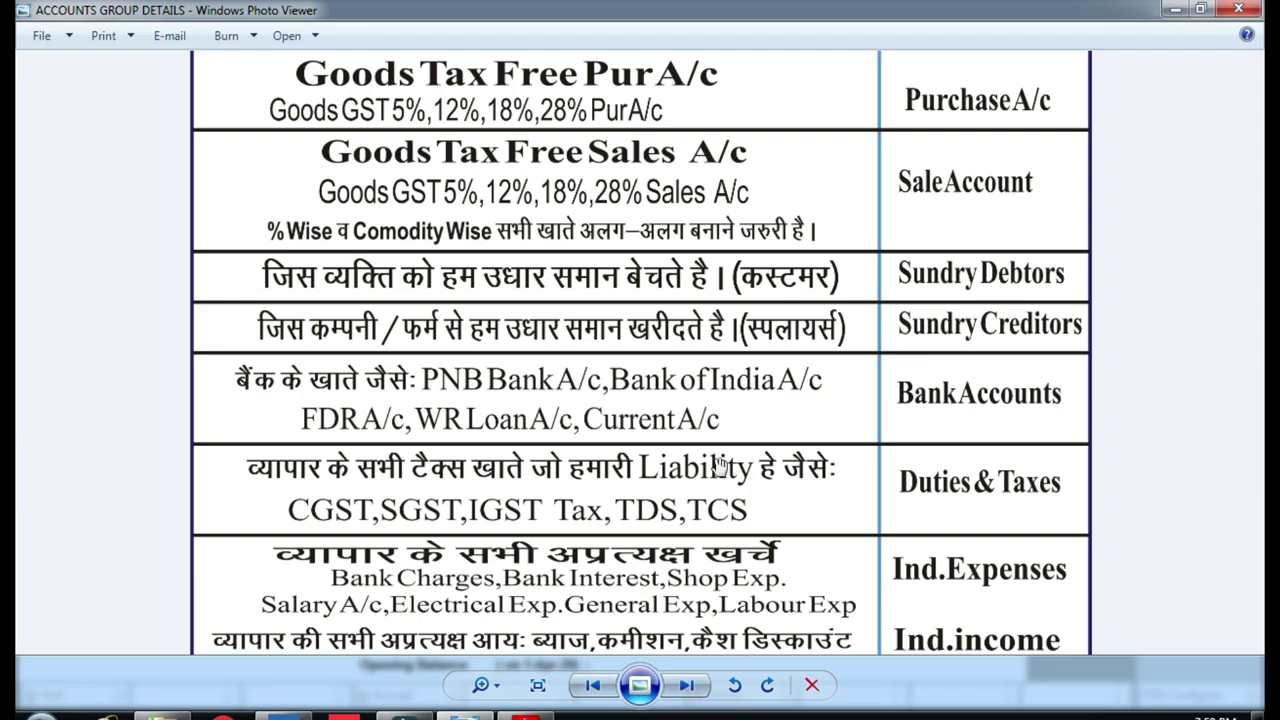
scroll(686, 467, "down", 3)
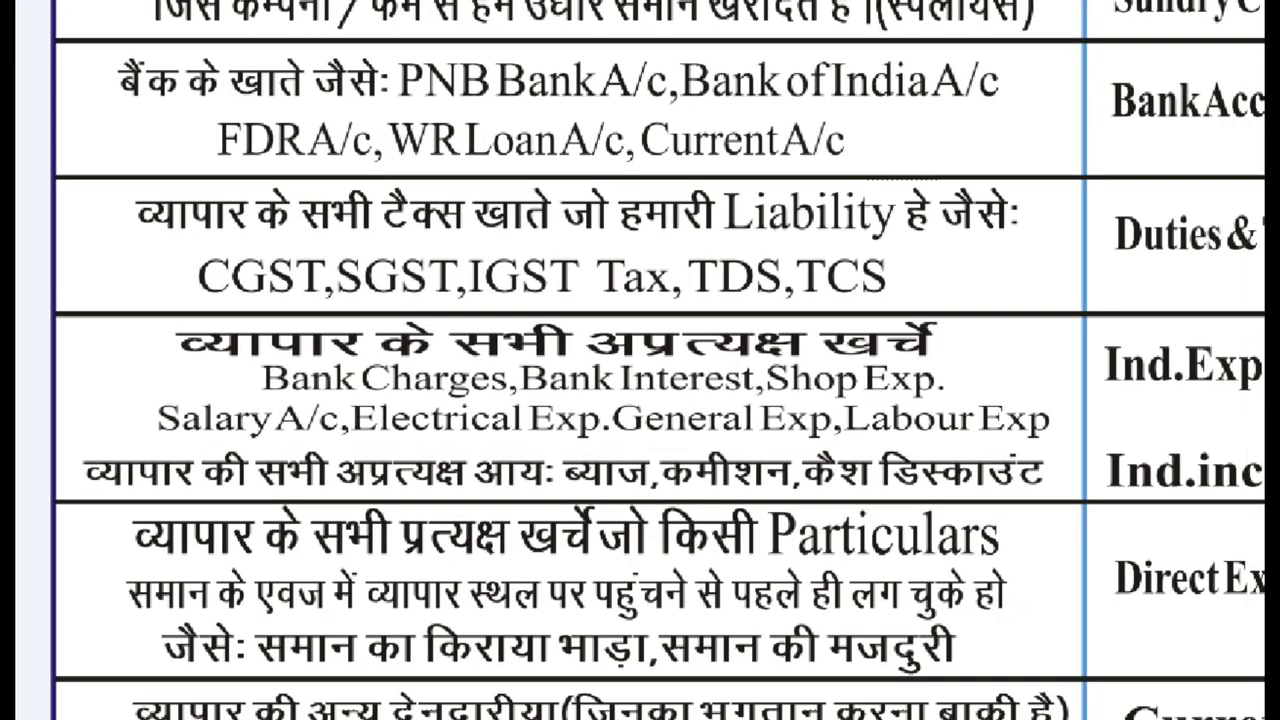
left_click(469, 320)
mouse_move(181, 241)
left_mouse_down()
mouse_move(349, 309)
mouse_move(562, 325)
left_mouse_up()
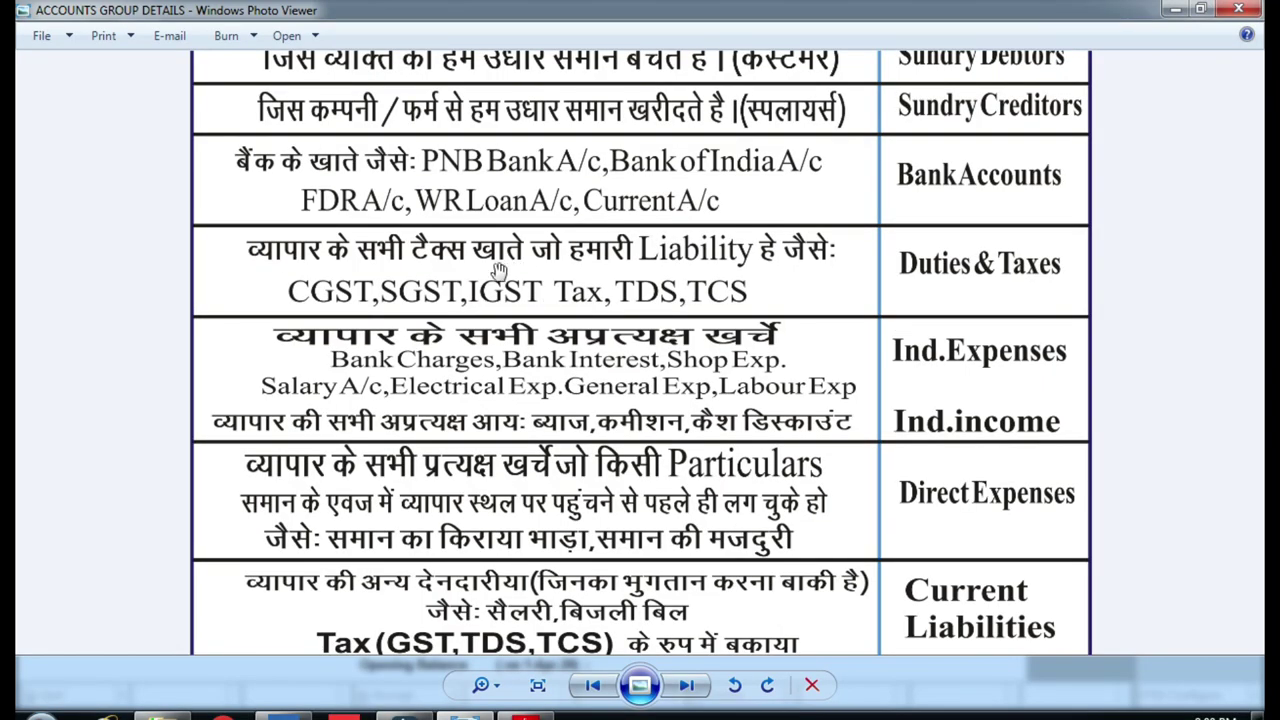
key("alt+Tab")
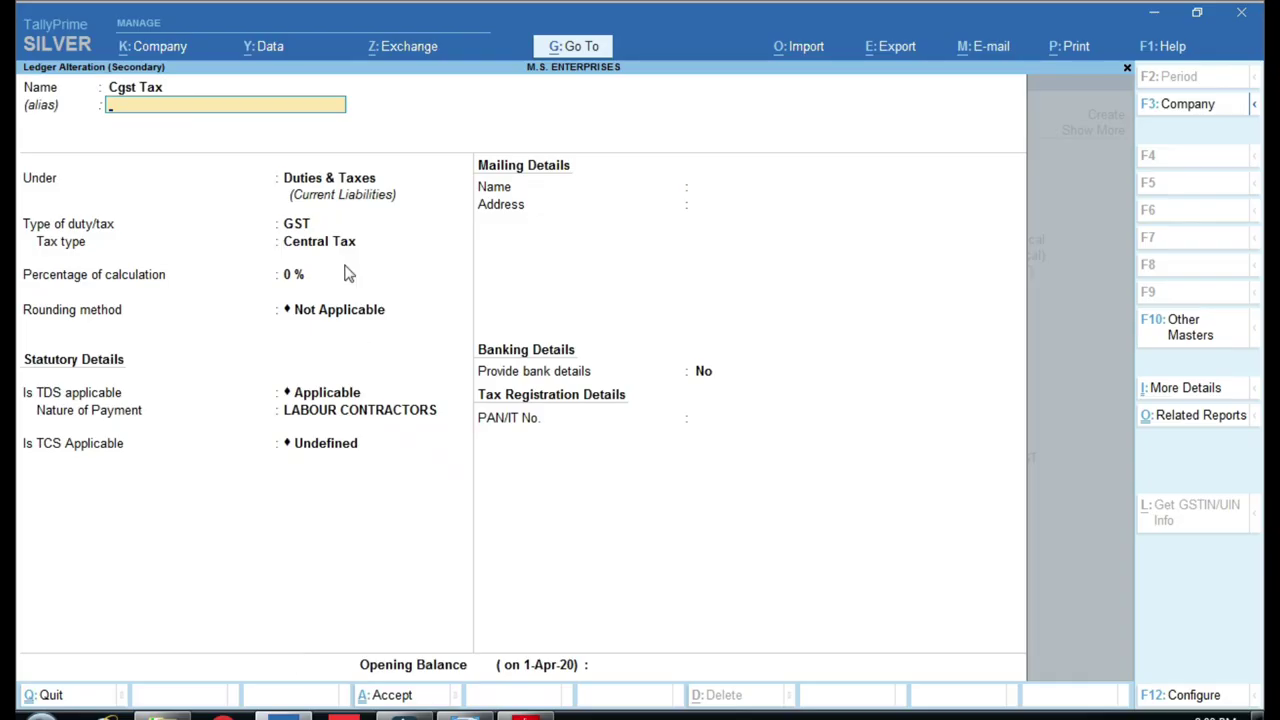
Keep Cgst Tax under Duties & Taxes as GST, set tax type Central Tax, and save it.
key("Return")
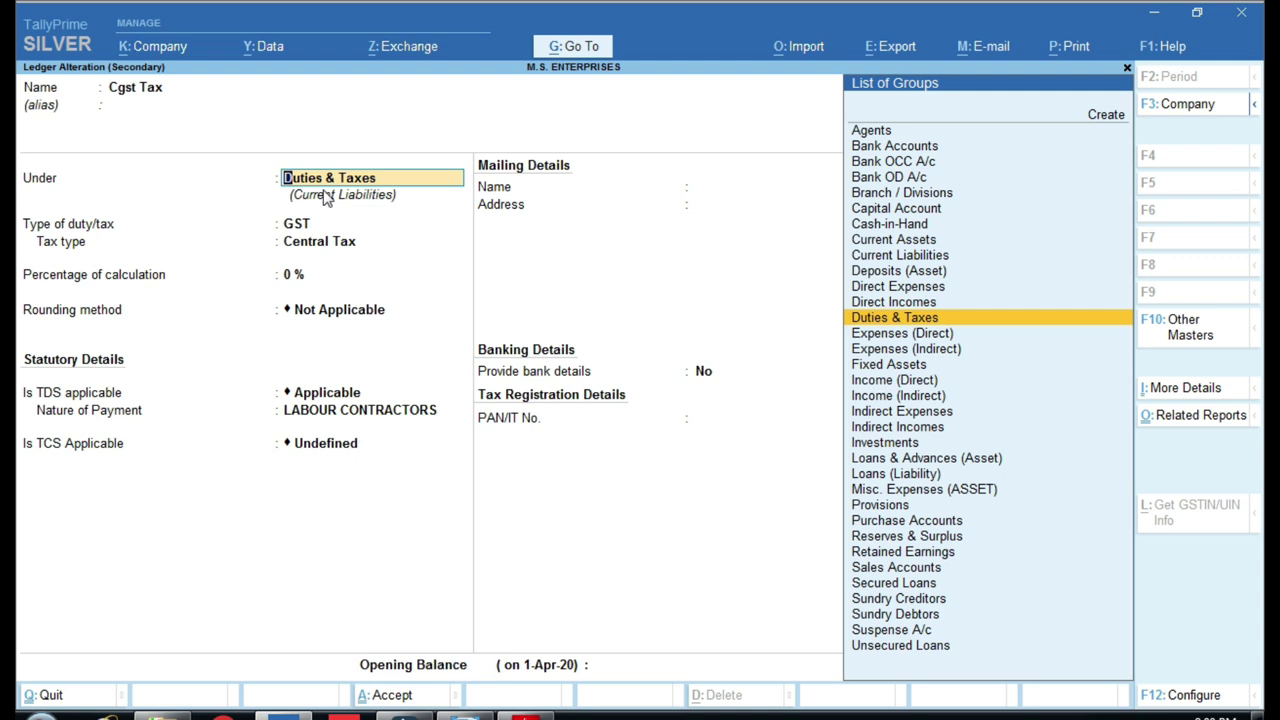
key("Return")
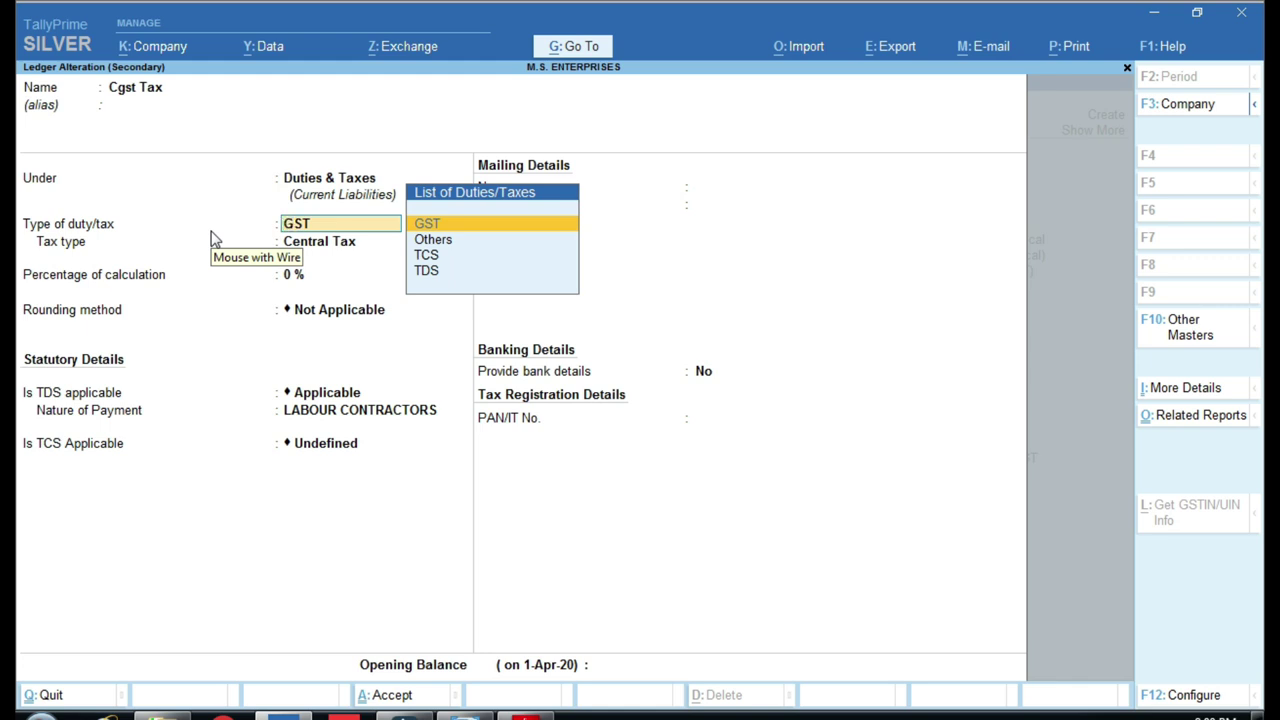
key("Return")
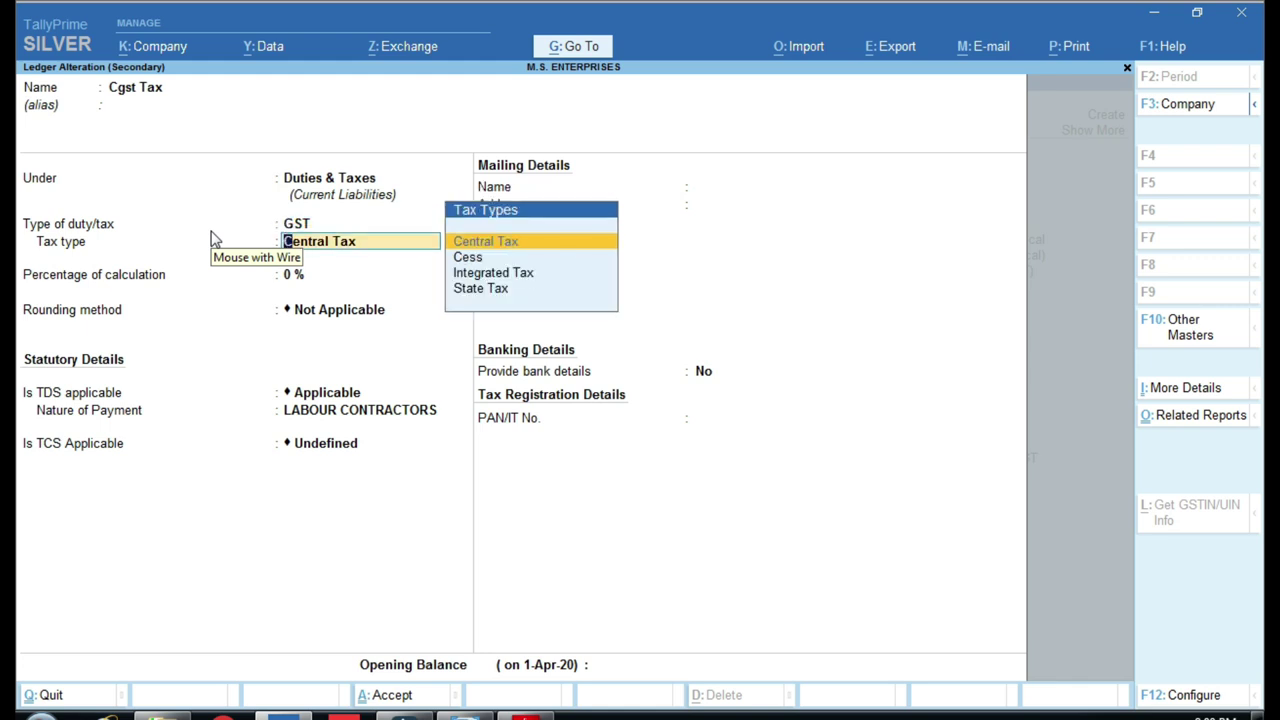
key("ctrl")
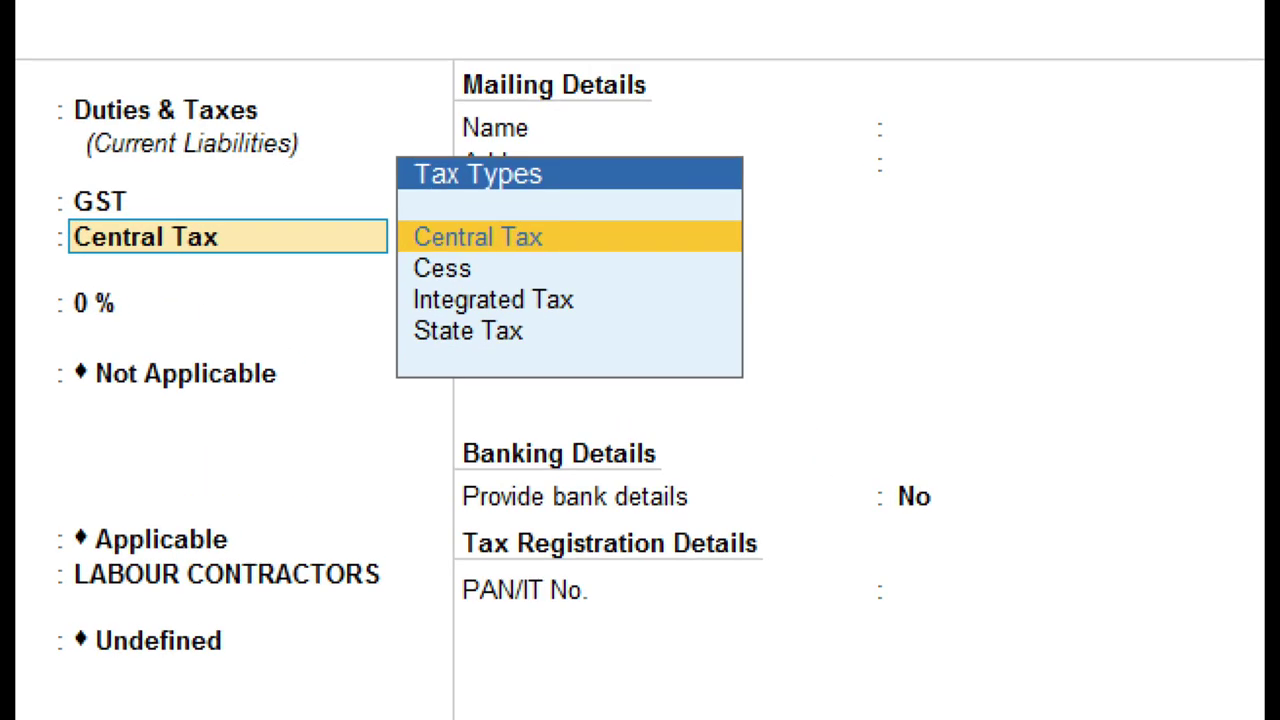
left_click(493, 243)
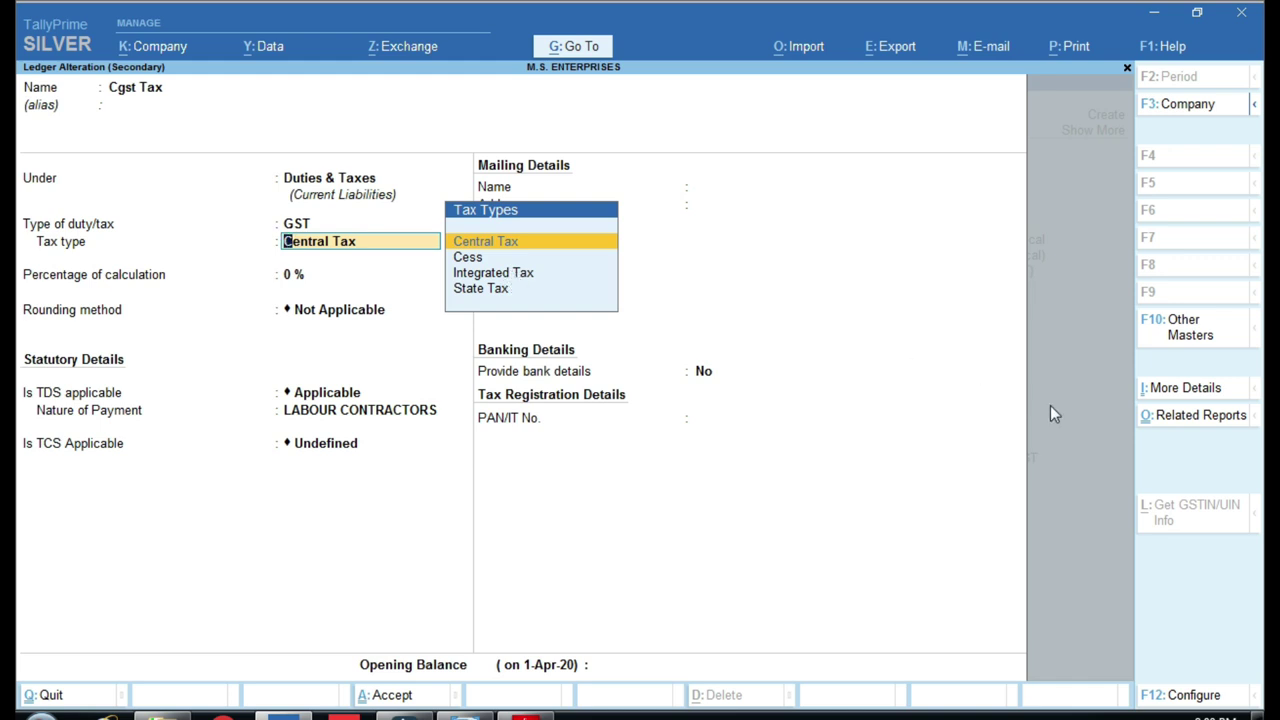
key("Return")
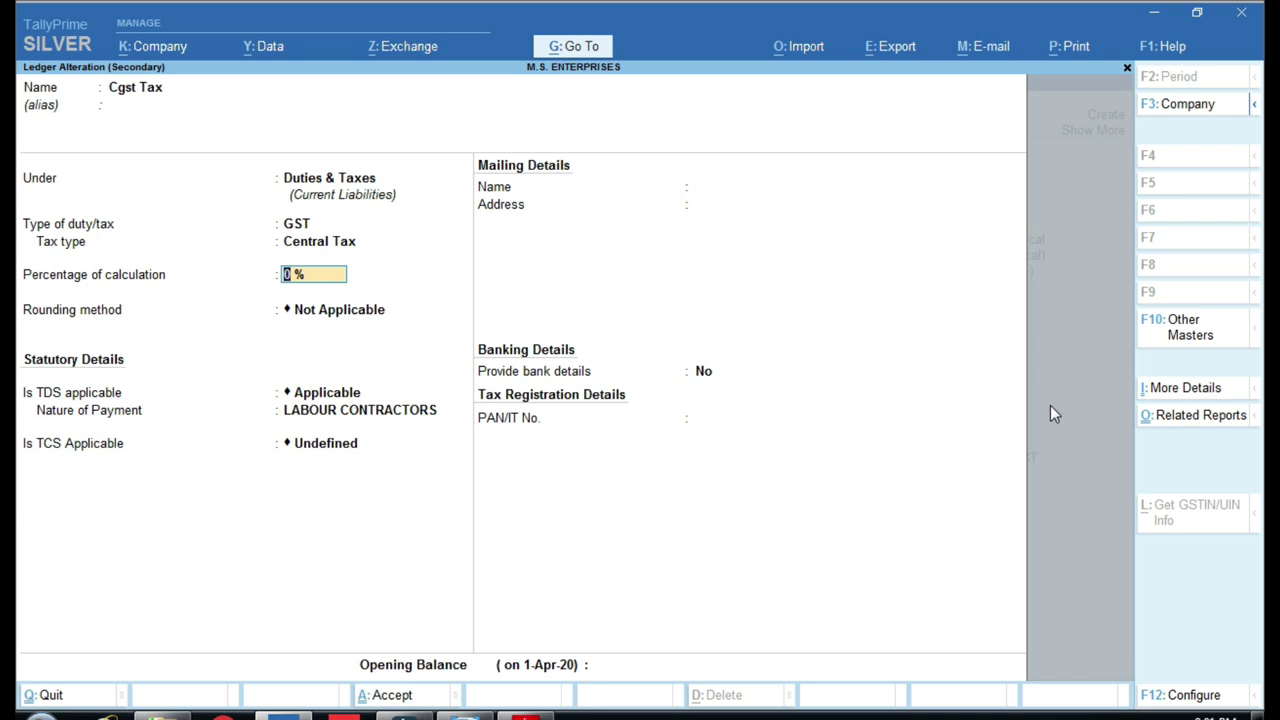
key("ctrl")
key("ctrl+a")
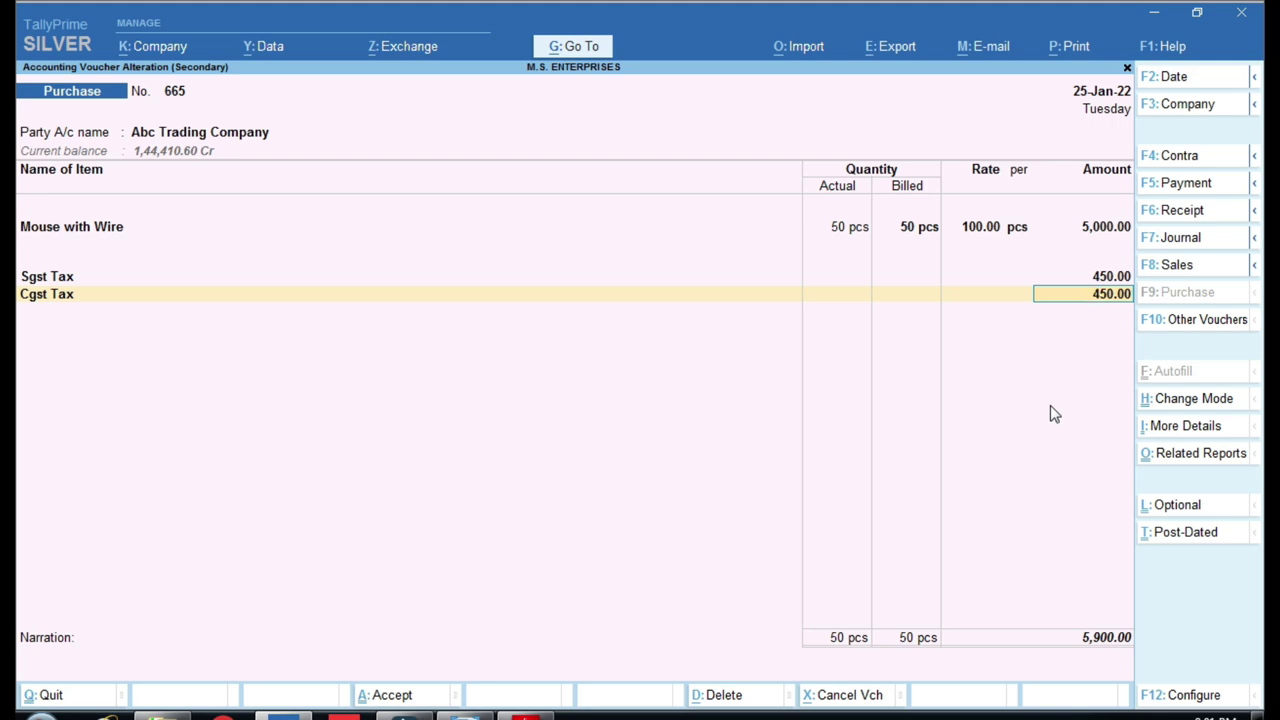
Close the purchase voucher, open Sales voucher 6, then quit it without saving.
key("ctrl+a")
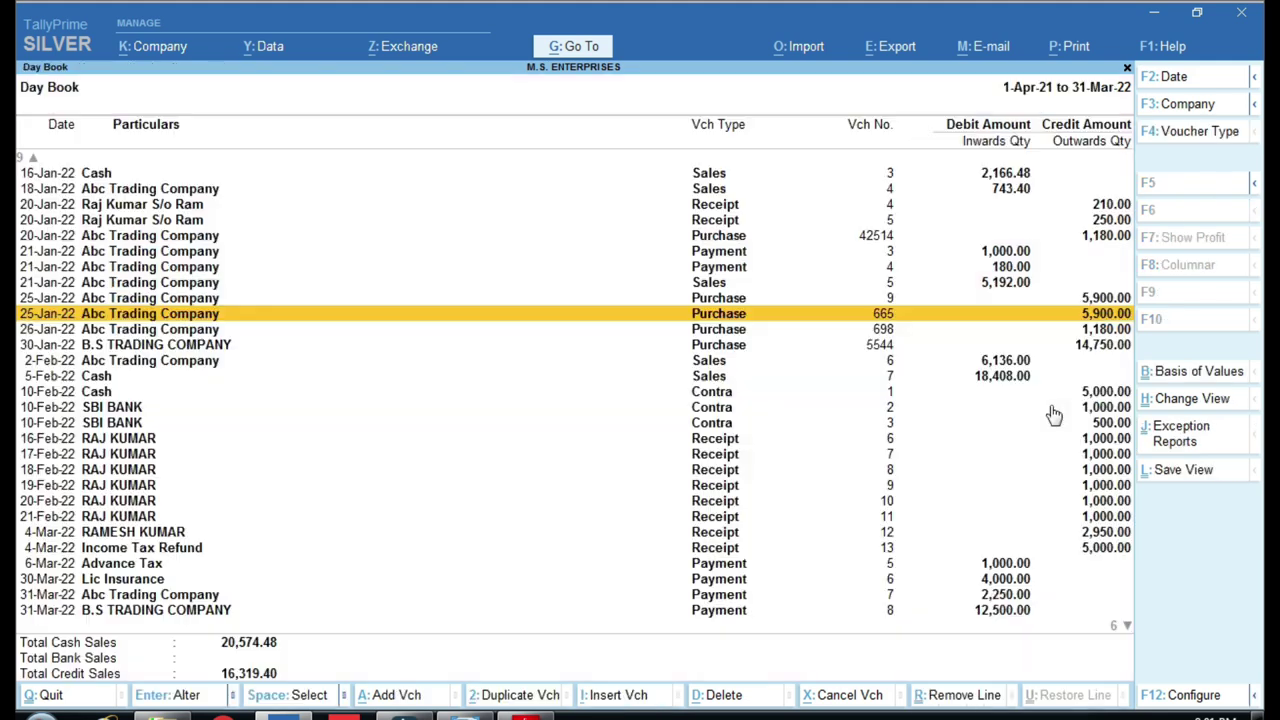
key("Down")
key("Down")
key("Down")
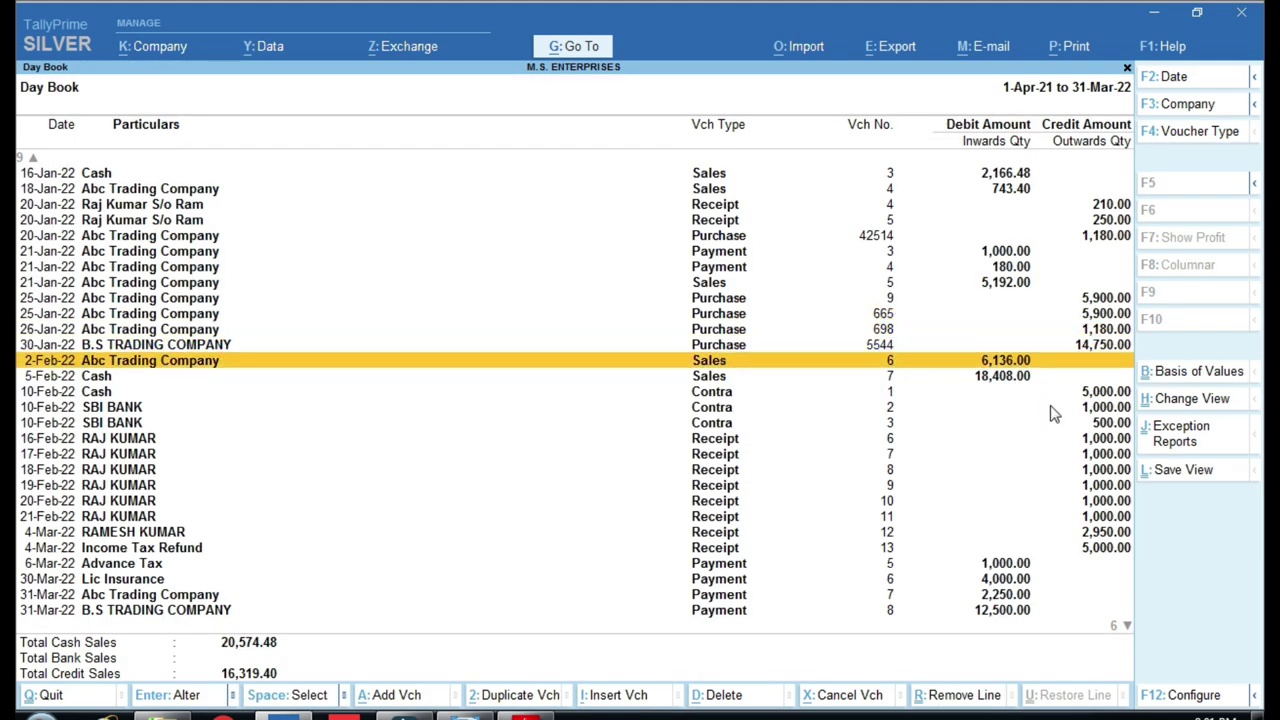
key("Return")
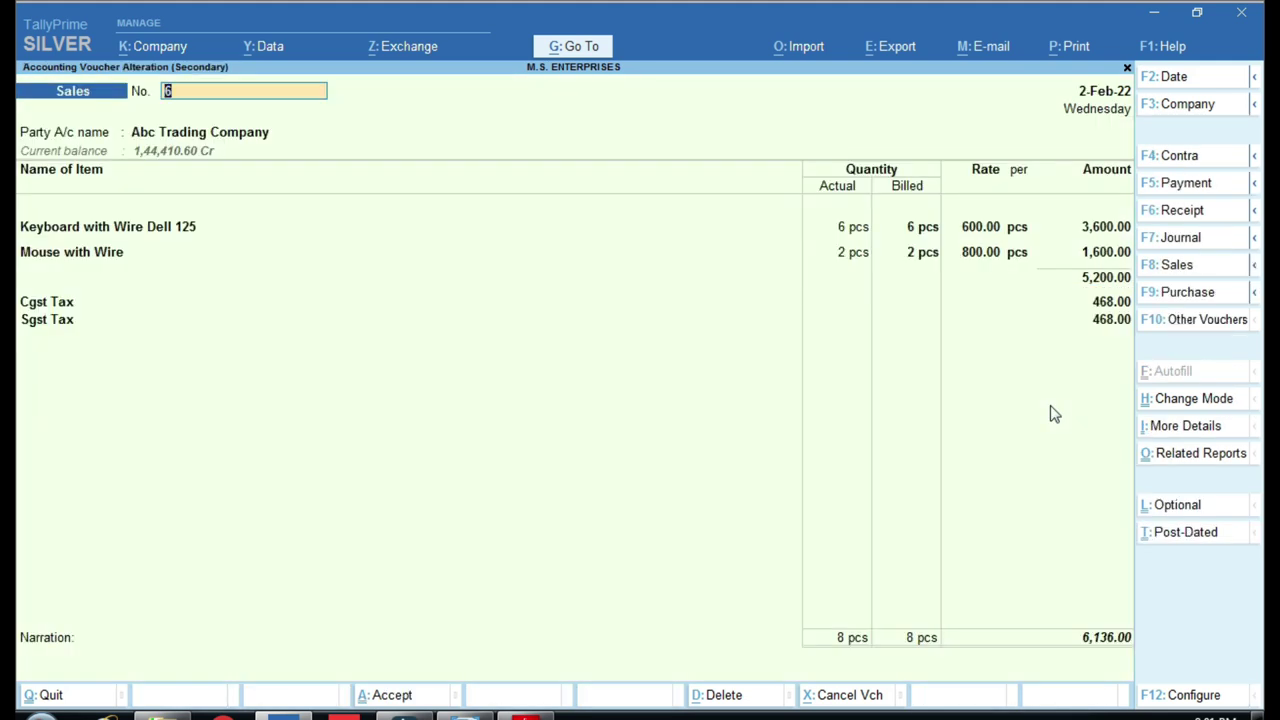
key("Return")
key("Return")
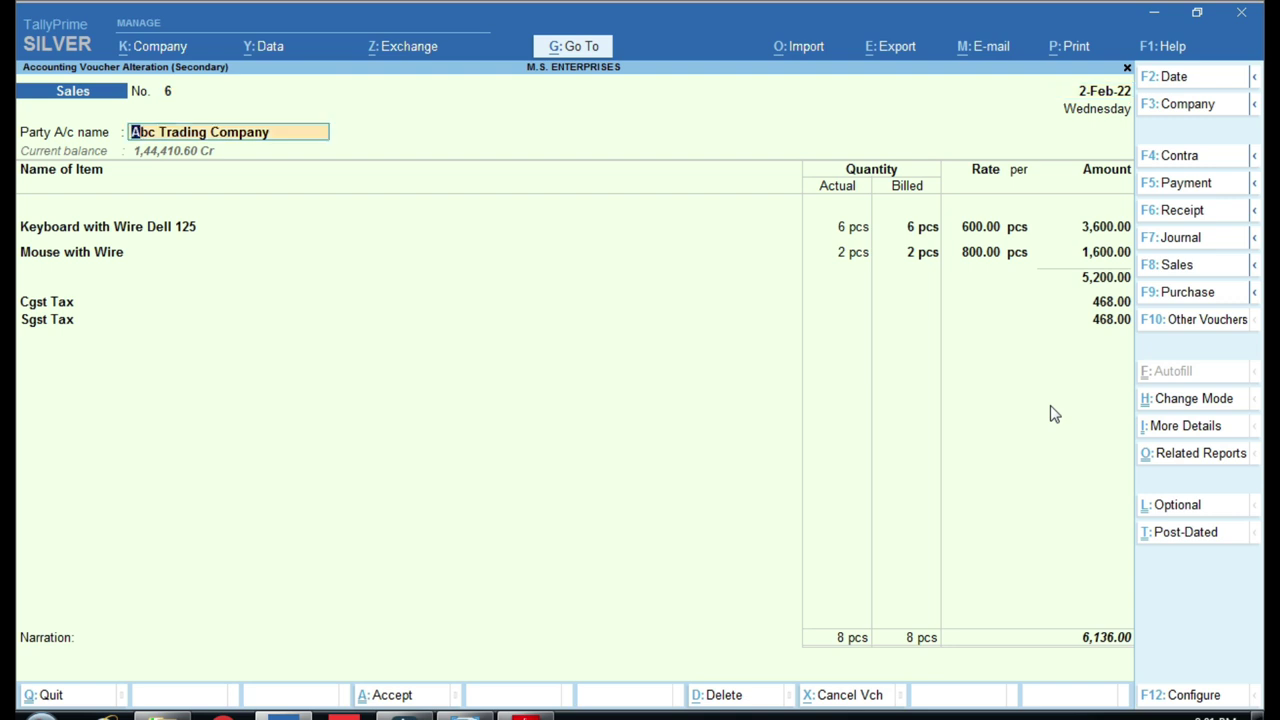
key("BackSpace")
key("Escape")
key("y")
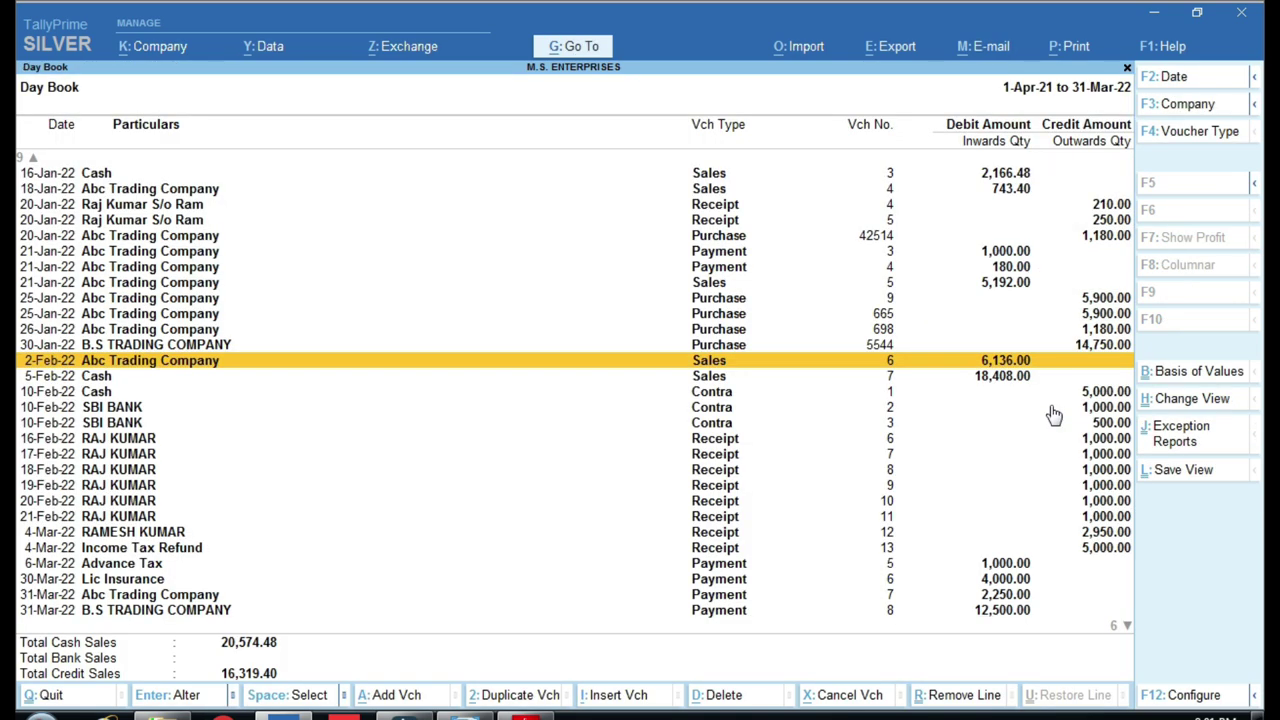
key("Down")
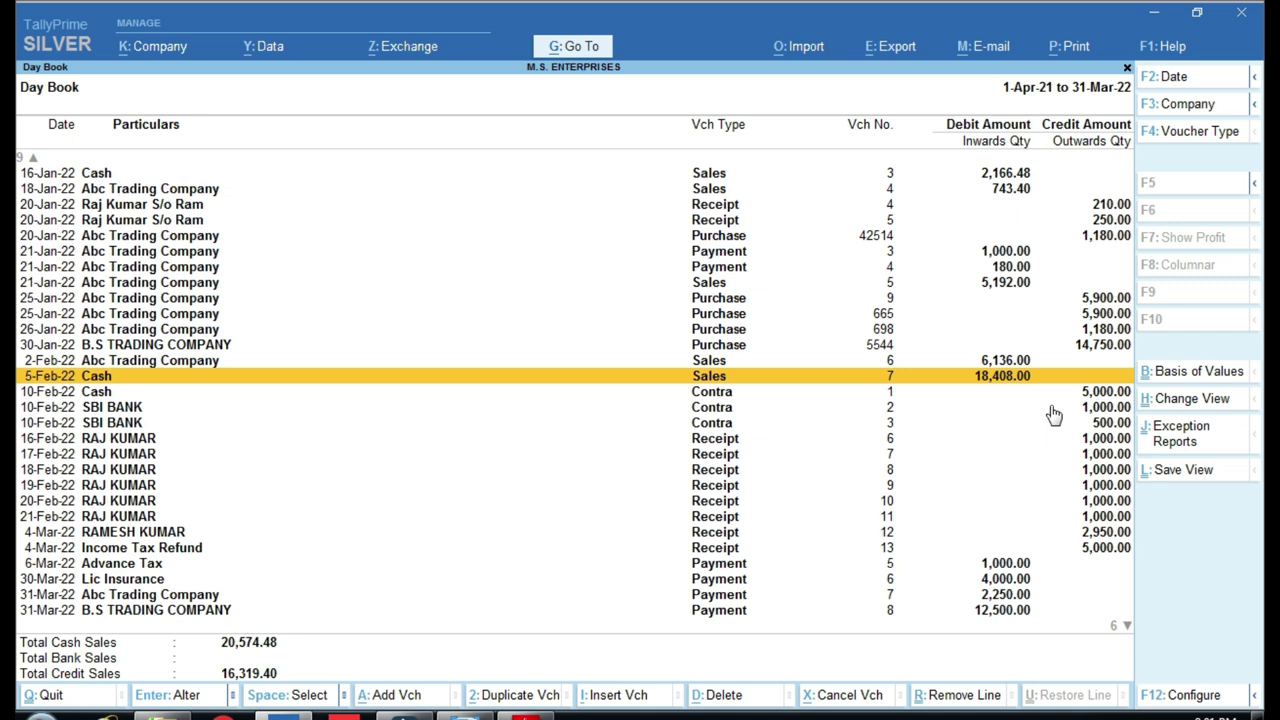
key("Down")
key("Down")
key("Up")
key("Up")
key("Up")
key("Return")
key("Return")
type("Raj")
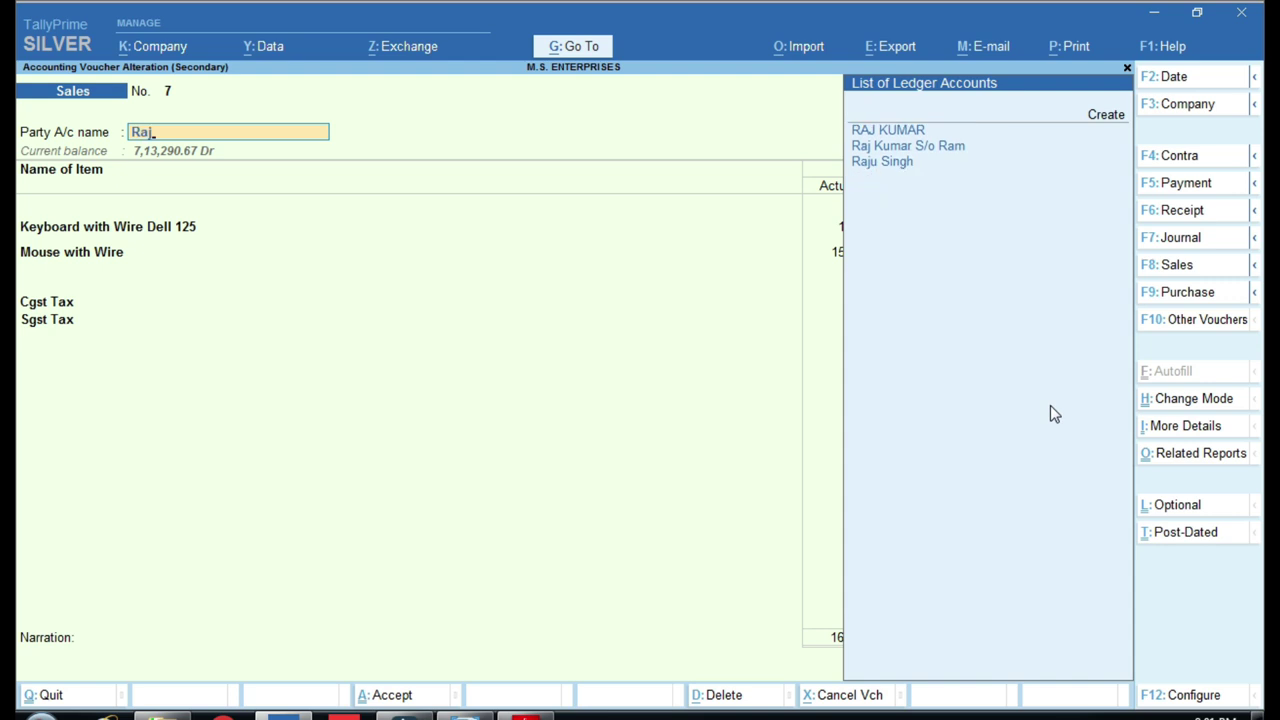
key("Return")
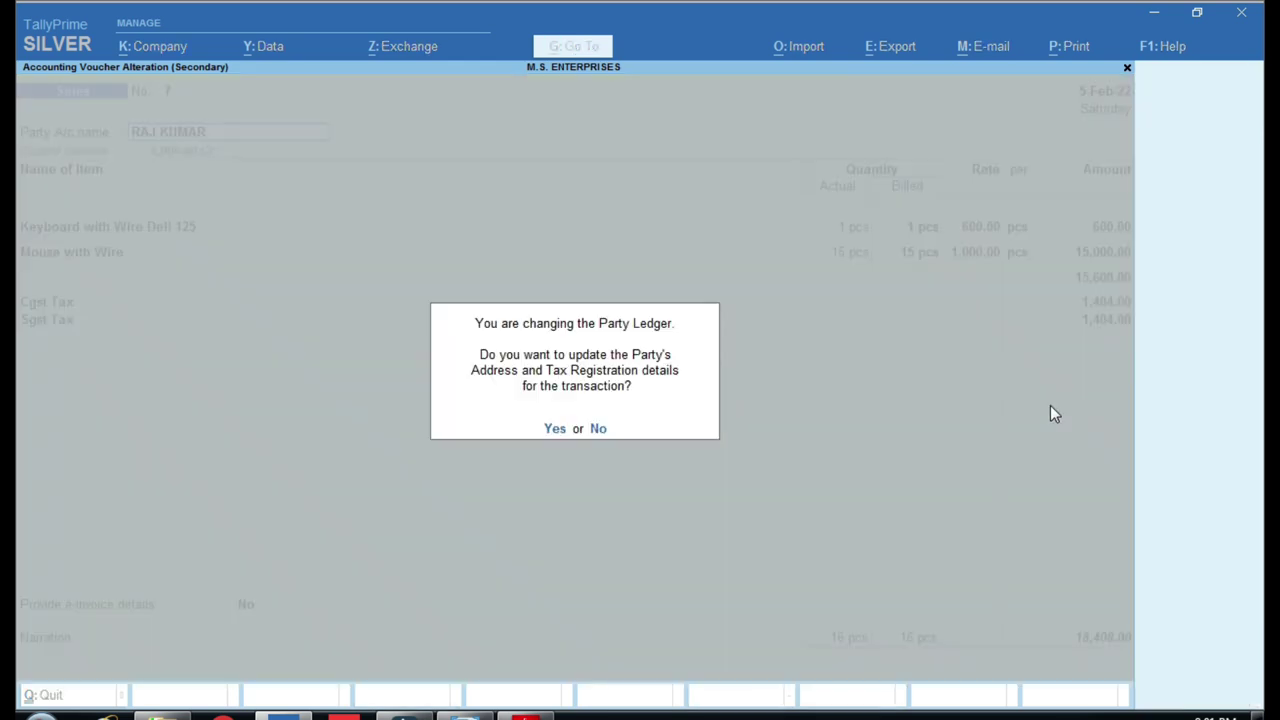
key("n")
key("super+f")
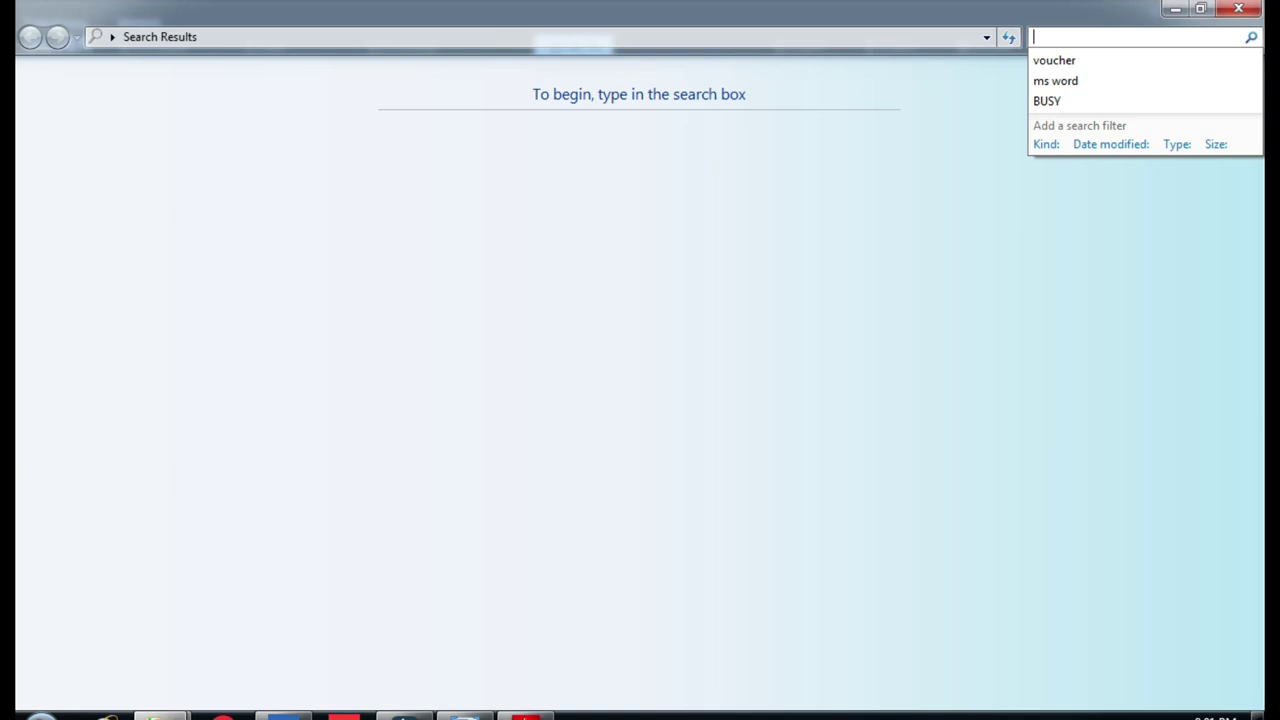
left_click(284, 714)
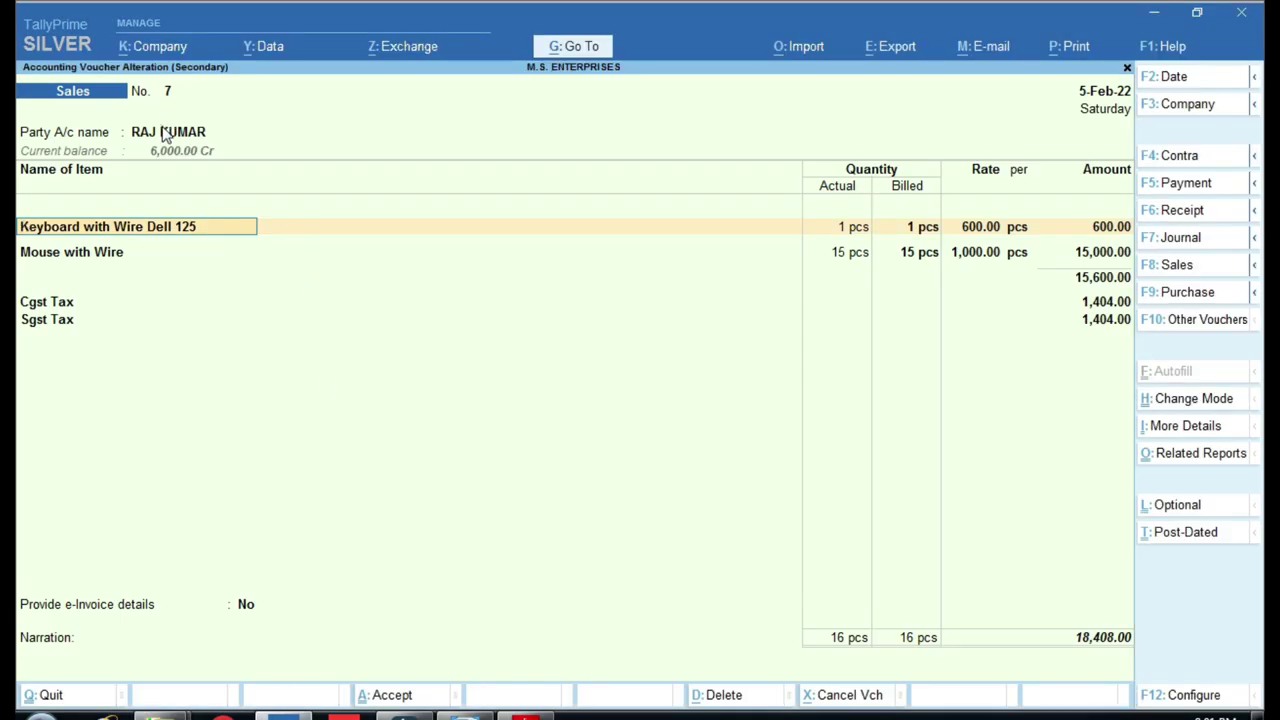
left_click(165, 135)
key("ctrl+Return")
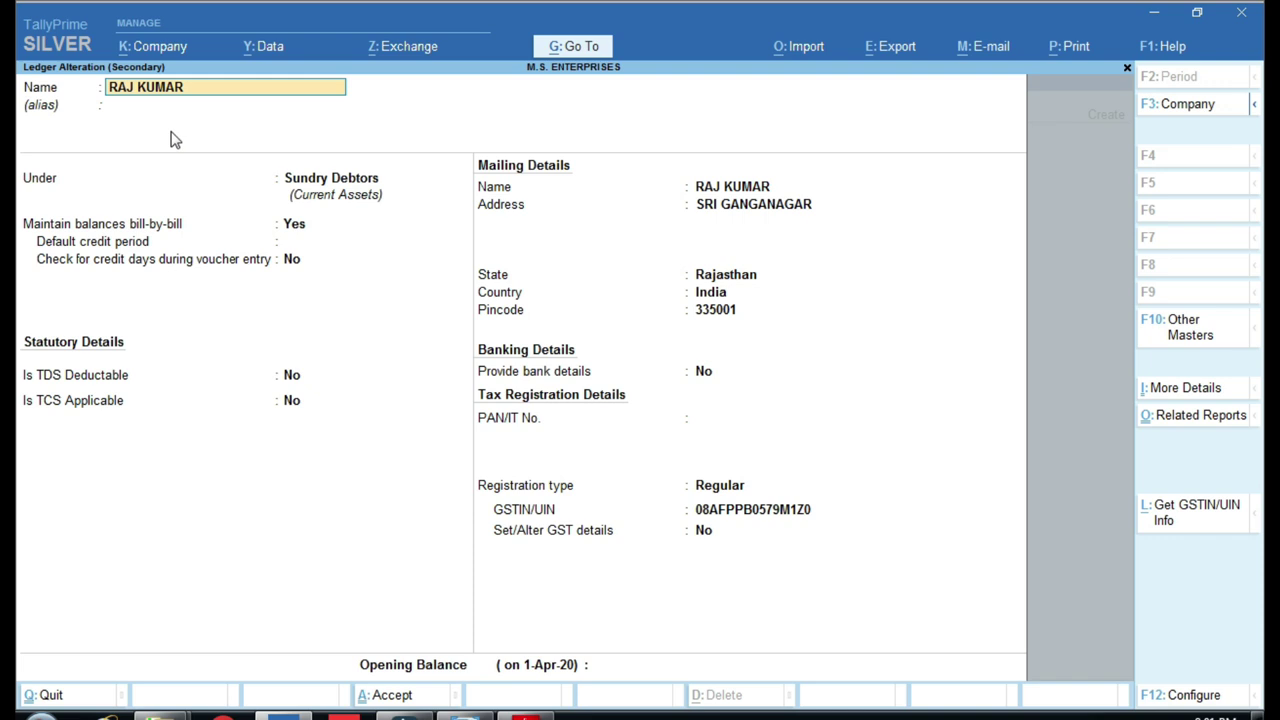
Compare the ledger's group with the Sundry Debtors row on the account-group chart.
left_click(323, 172)
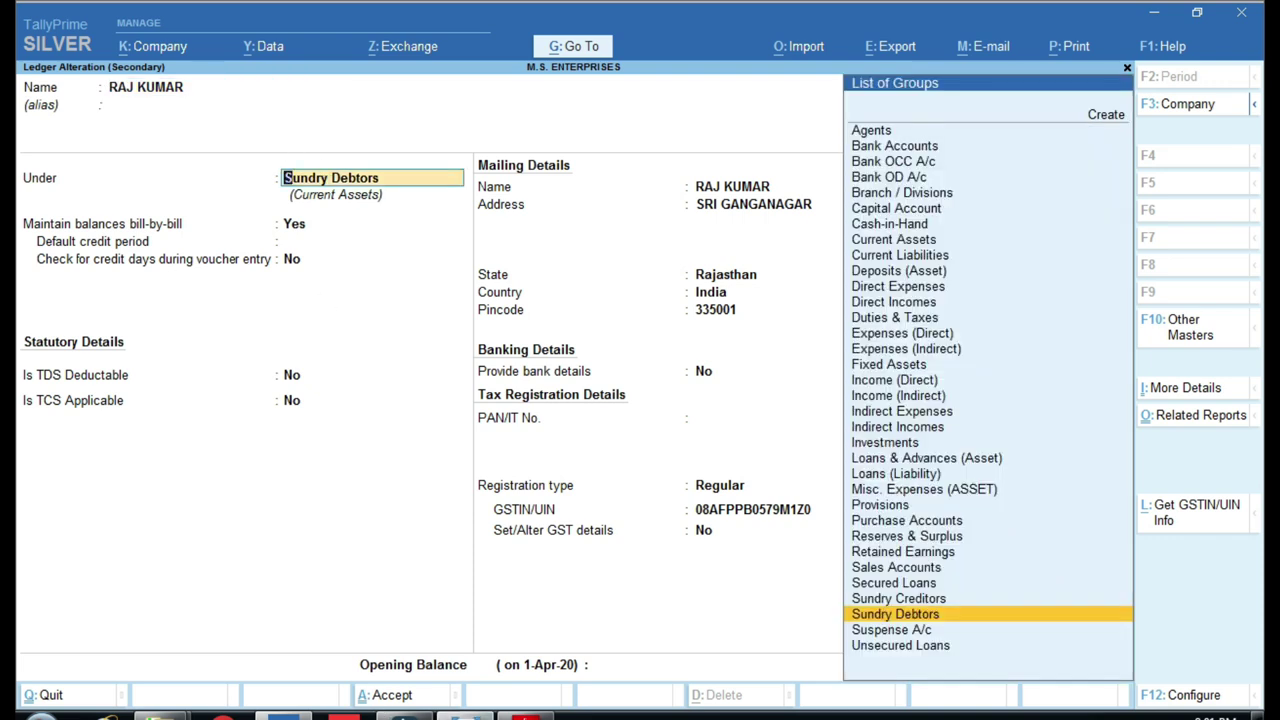
left_click(463, 715)
scroll(490, 188, "up", 2)
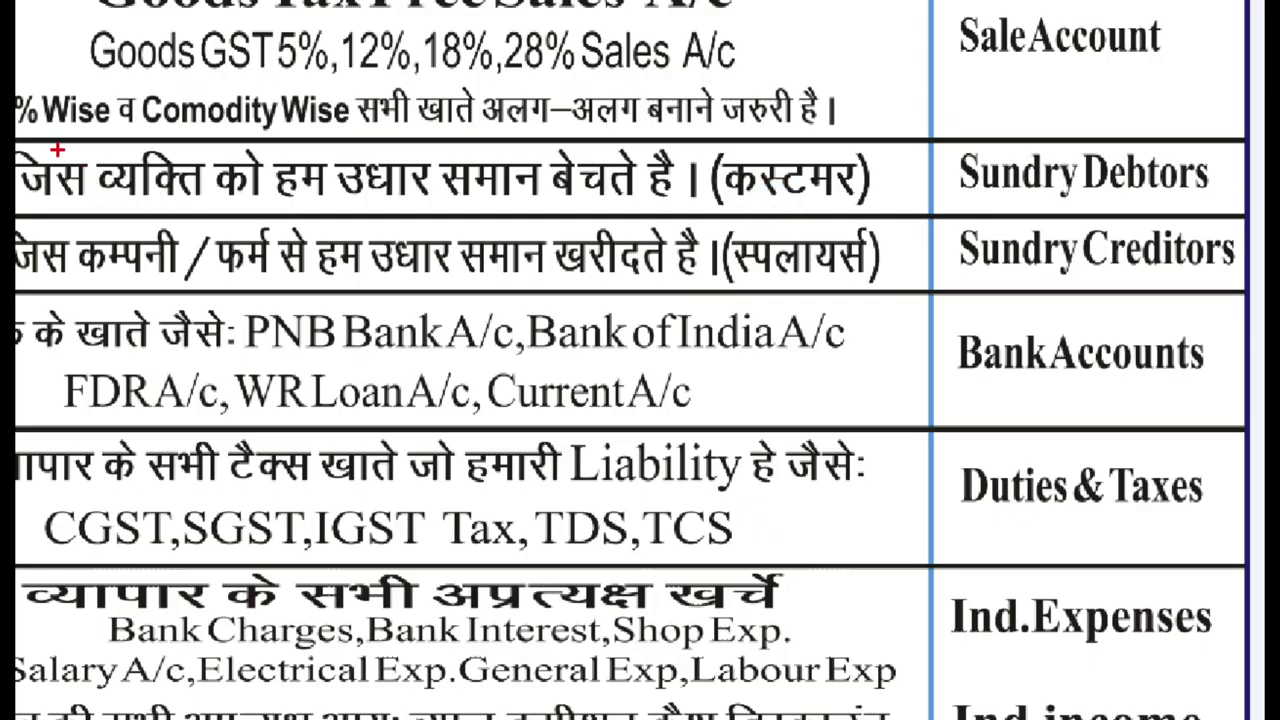
mouse_move(24, 132)
left_mouse_down()
mouse_move(236, 218)
mouse_move(932, 234)
mouse_move(1262, 216)
left_mouse_up()
mouse_move(914, 140)
left_mouse_down()
mouse_move(996, 98)
mouse_move(922, 160)
left_mouse_up()
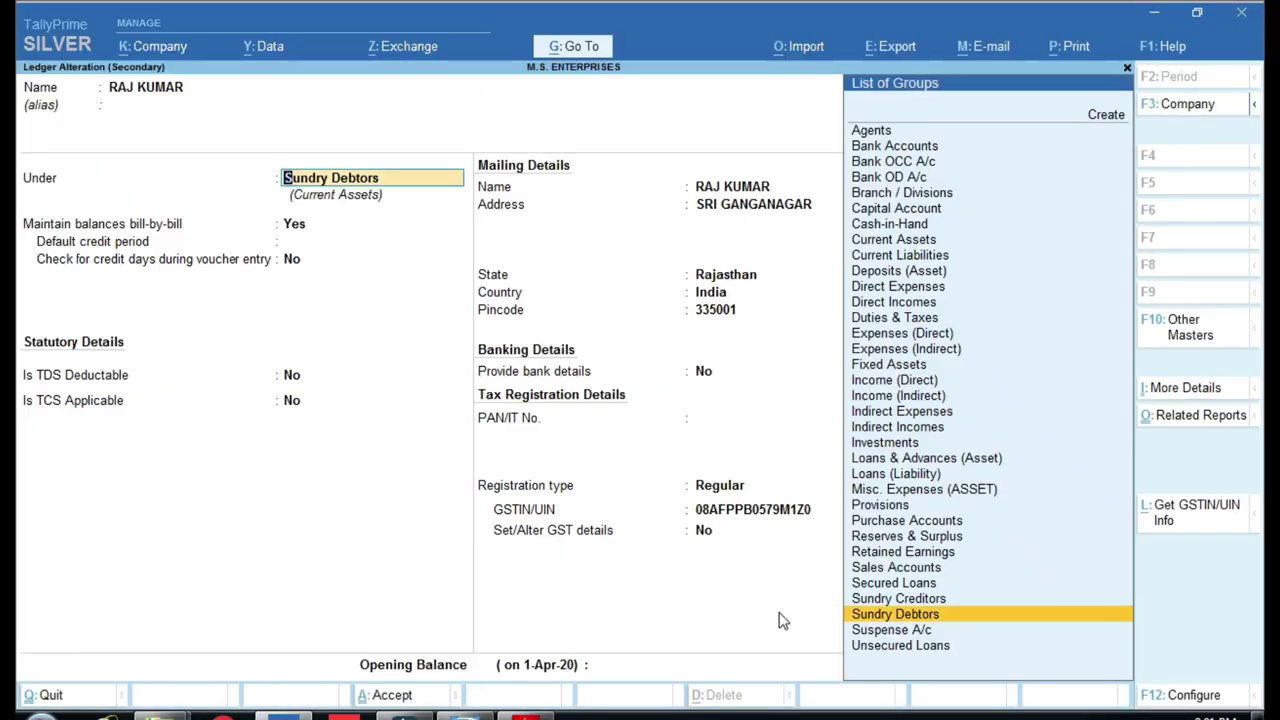
key("Return")
key("Return")
key("Return")
key("Return")
key("Return")
key("Return")
key("Return")
key("Return")
key("Return")
key("Return")
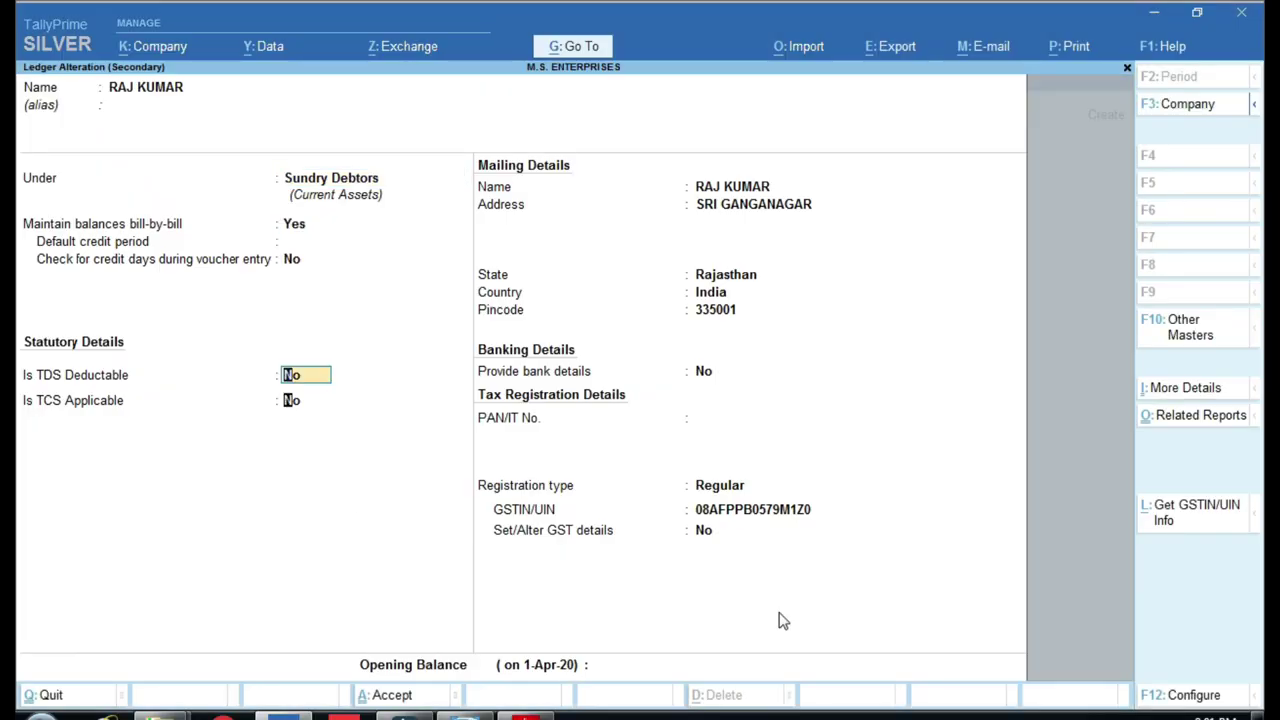
key("Return")
key("Return")
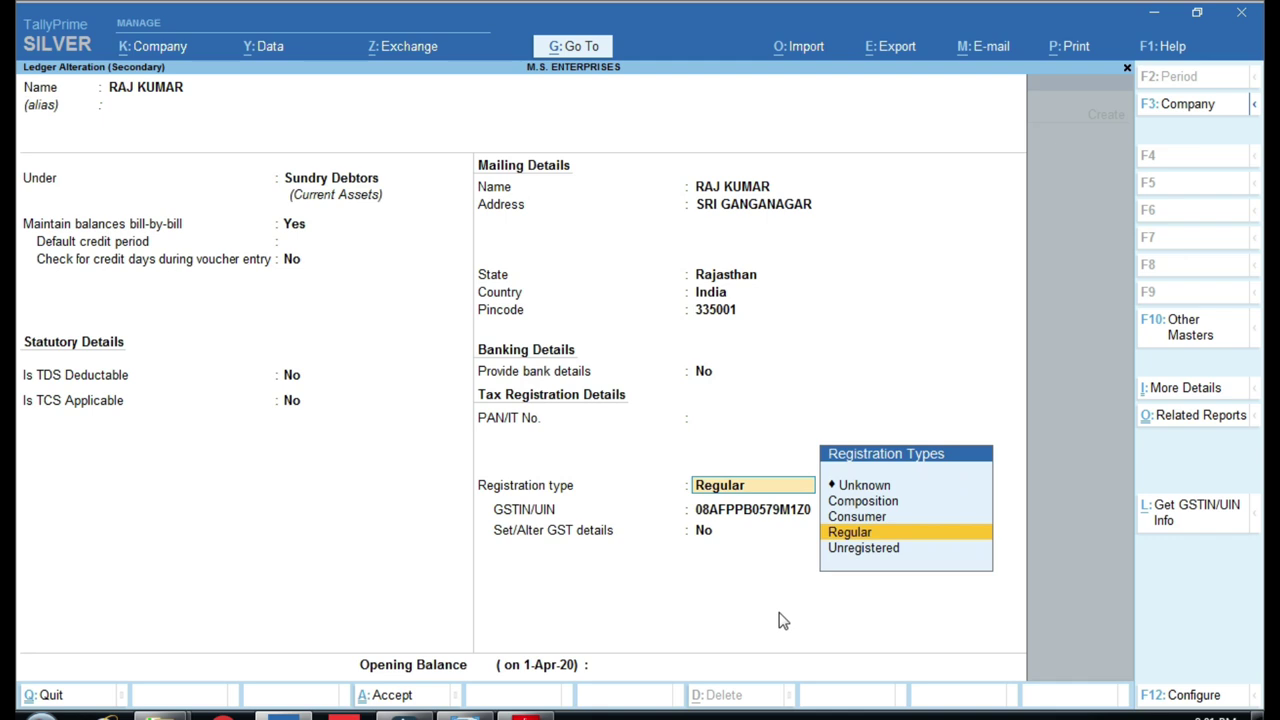
key("Return")
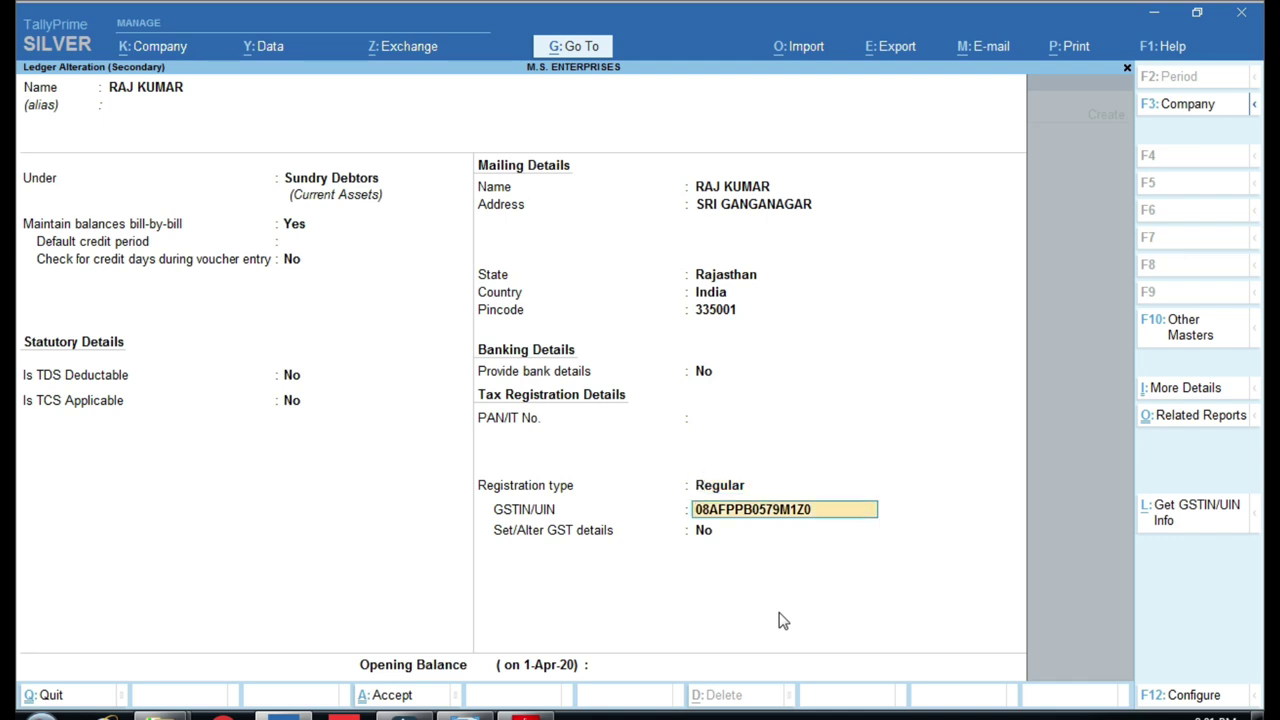
key("Return")
key("Return")
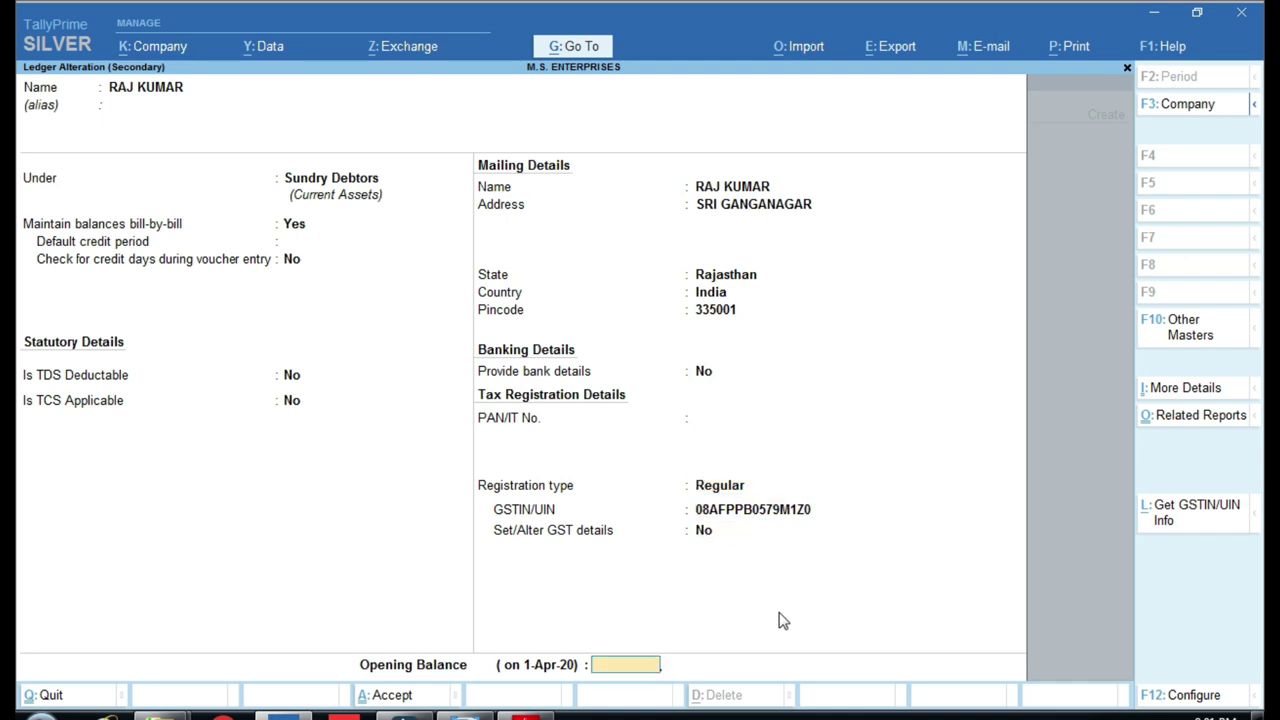
key("Return")
key("Return")
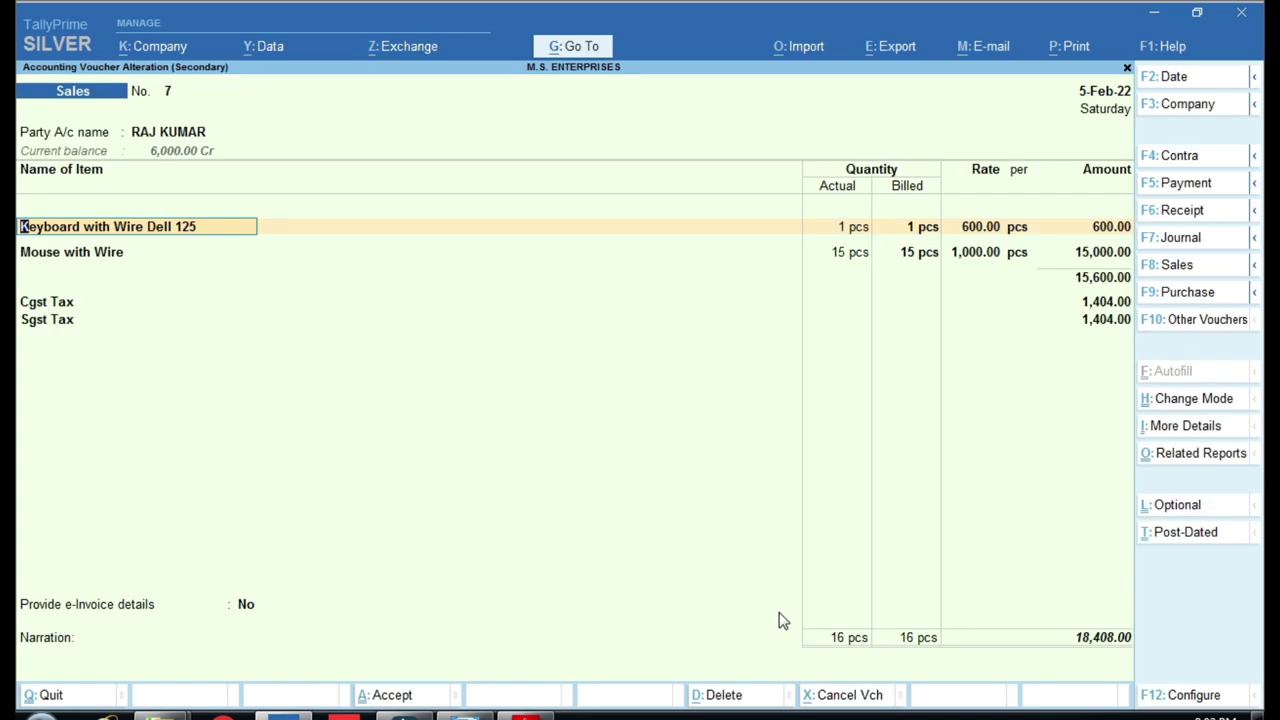
key("Return")
key("Return")
key("Return")
key("Return")
key("Return")
key("Return")
key("Return")
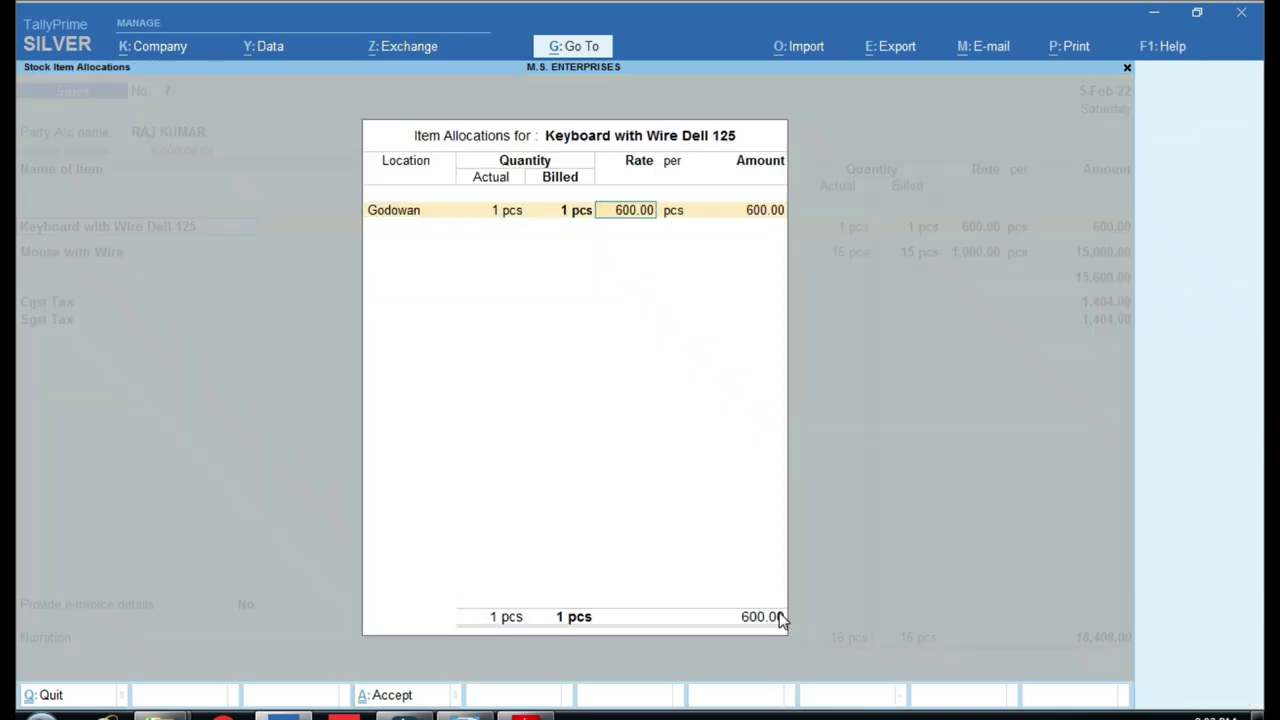
key("Return")
key("Return")
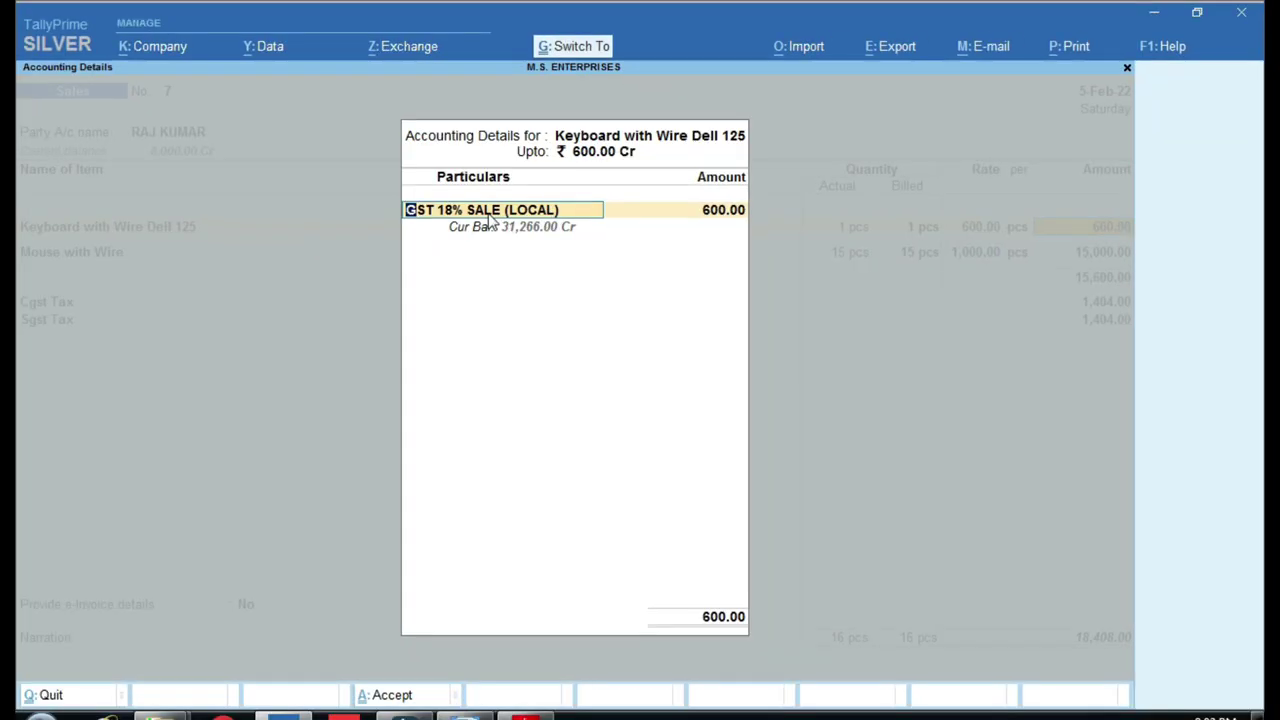
Open the GST 18% SALE (LOCAL) ledger to its Sales Accounts group and compare with the chart.
key("ctrl+Return")
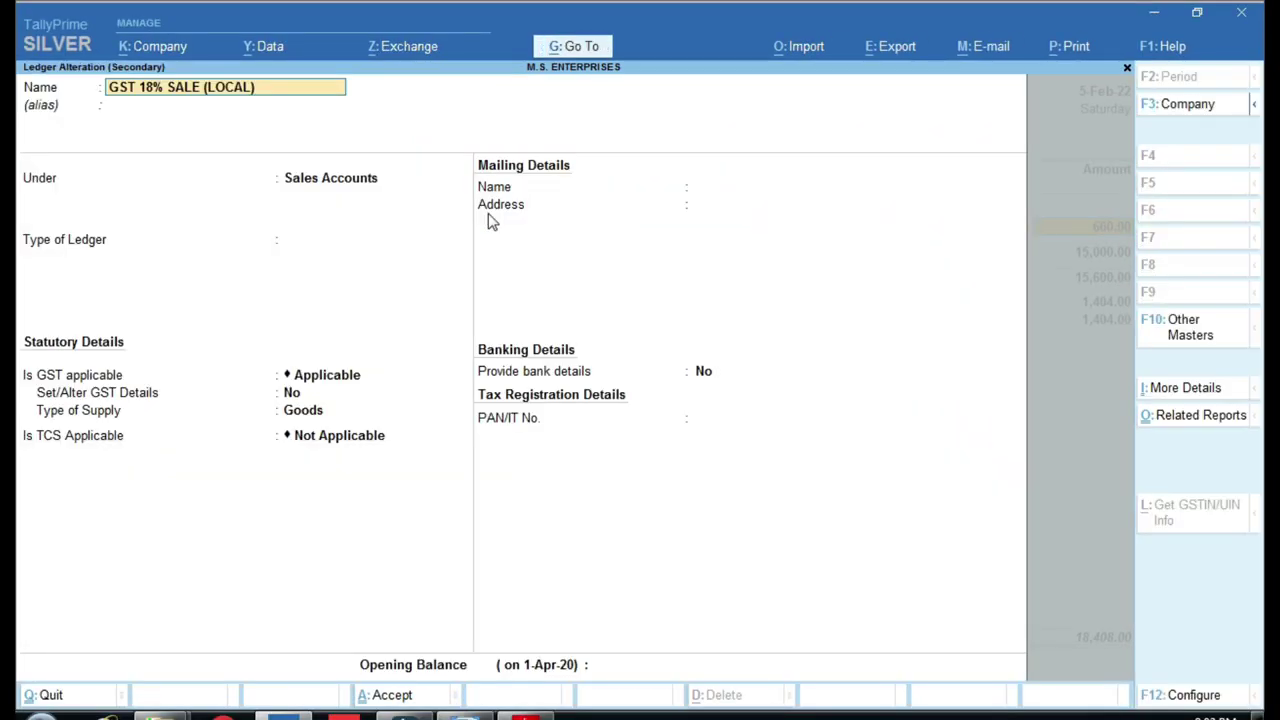
key("Return")
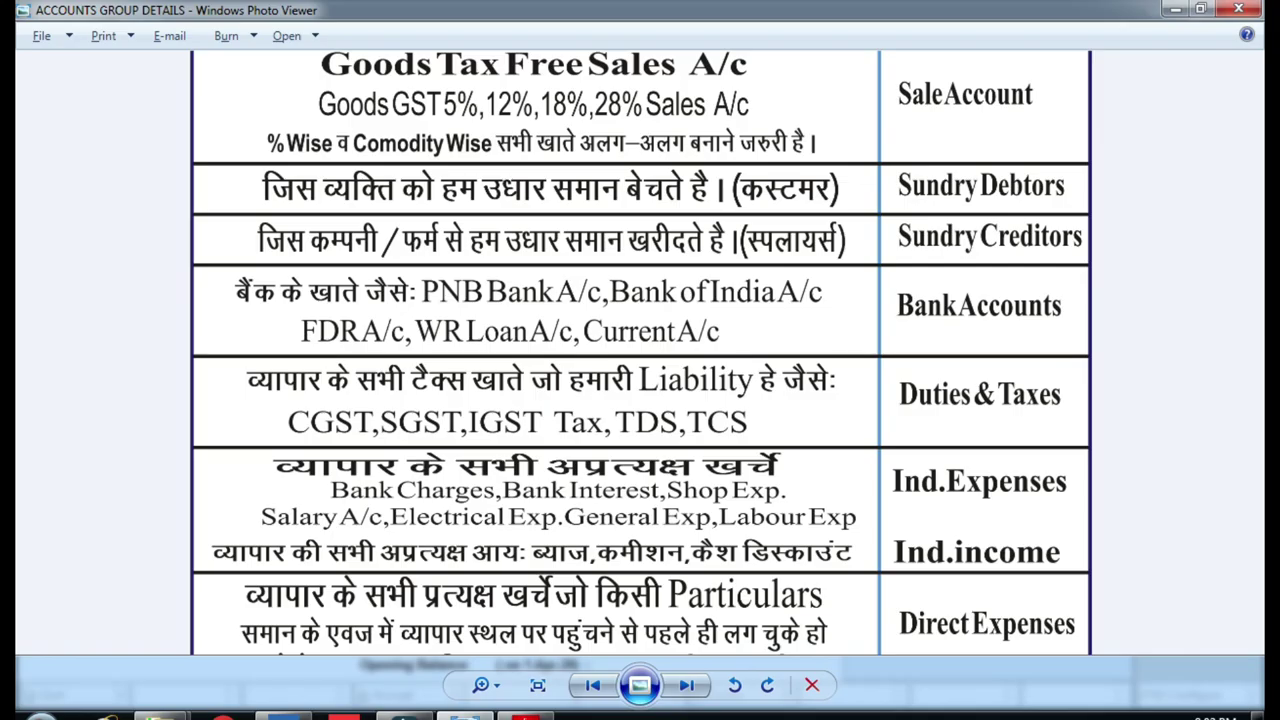
left_click(470, 716)
Check the Sale Account row on the account-group chart, then return to the GST 18% SALE (LOCAL) ledger.
scroll(432, 160, "up", 3)
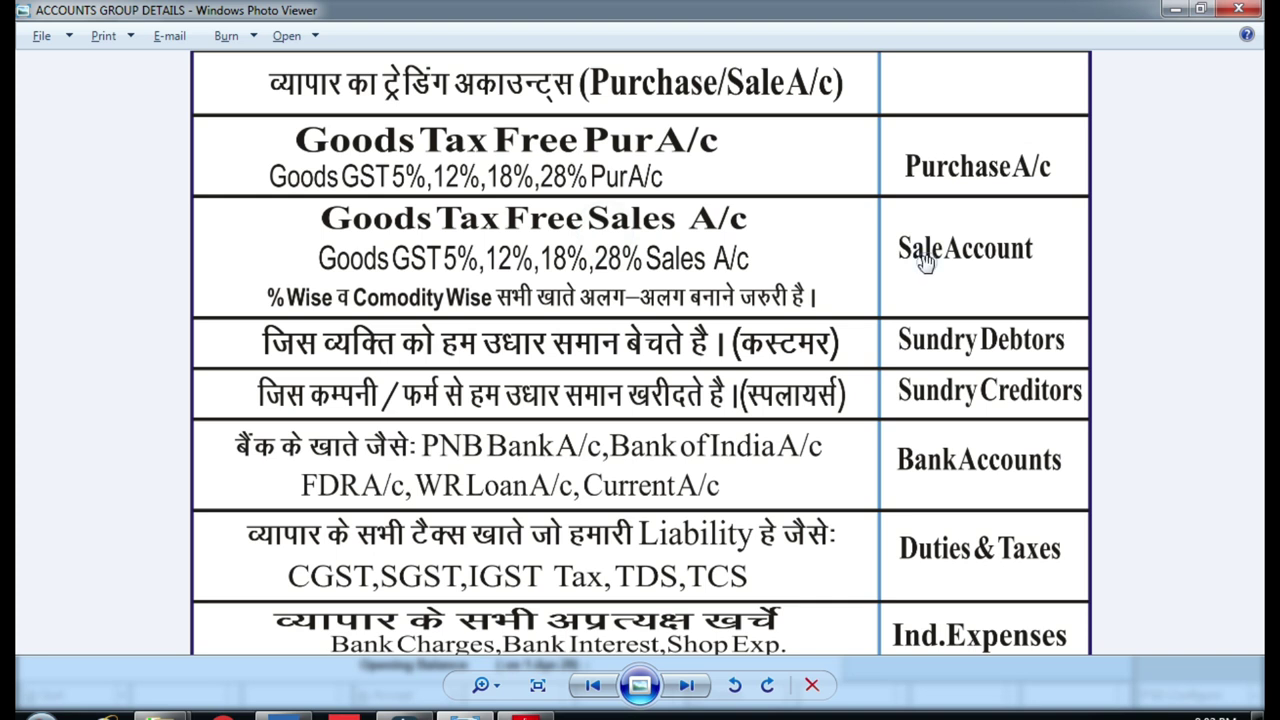
left_click(288, 716)
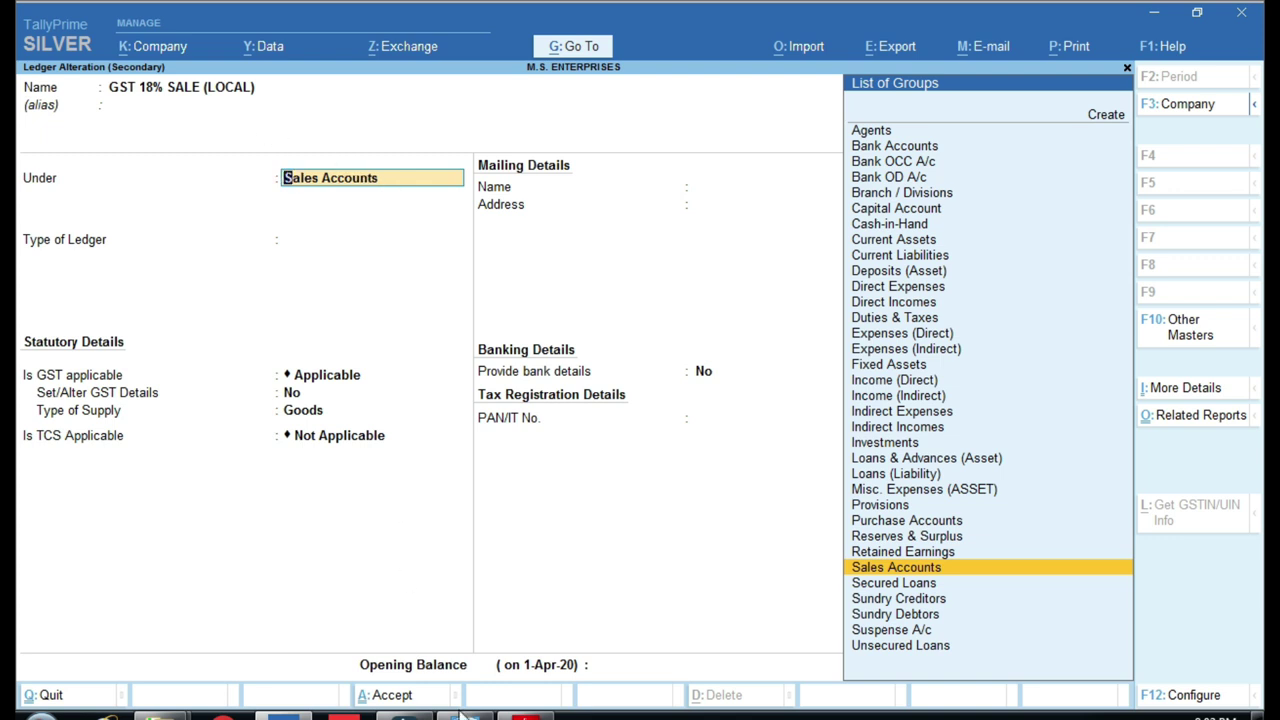
Quit the GST 18% SALE (LOCAL) ledger unchanged and step past the keyboard and mouse accounting details.
key("BackSpace")
key("Escape")
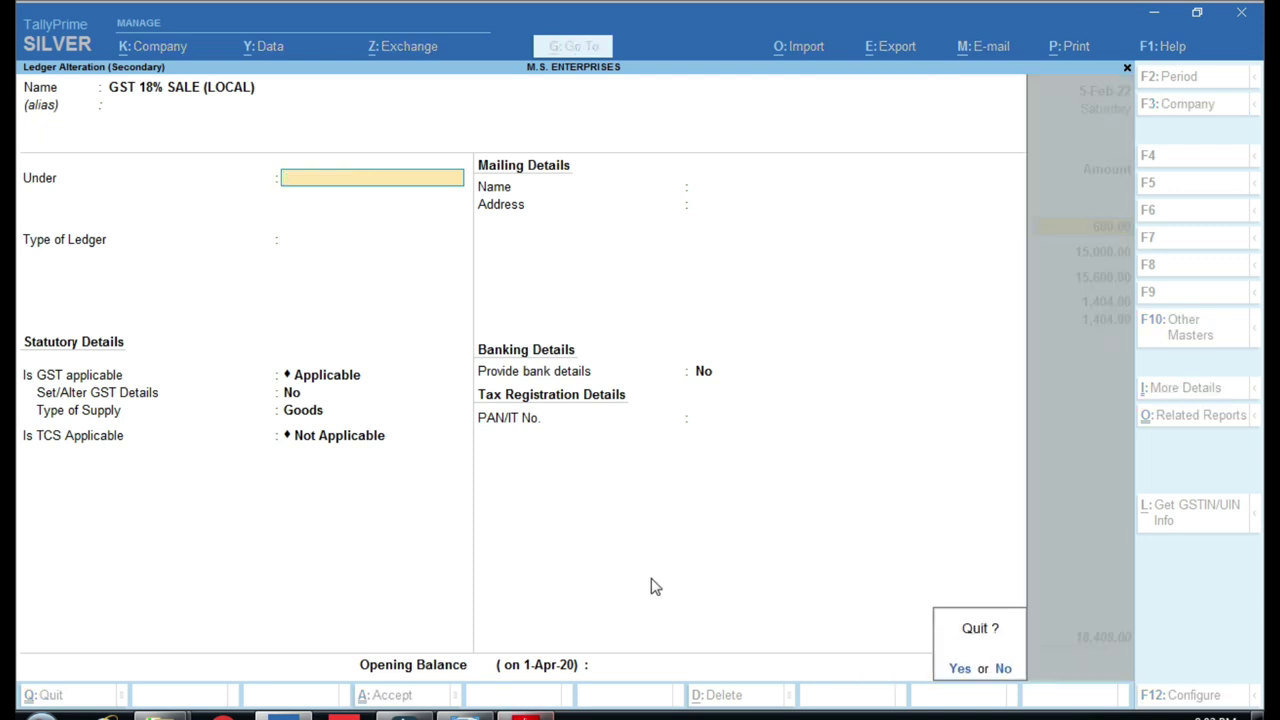
key("Return")
key("Return")
key("Return")
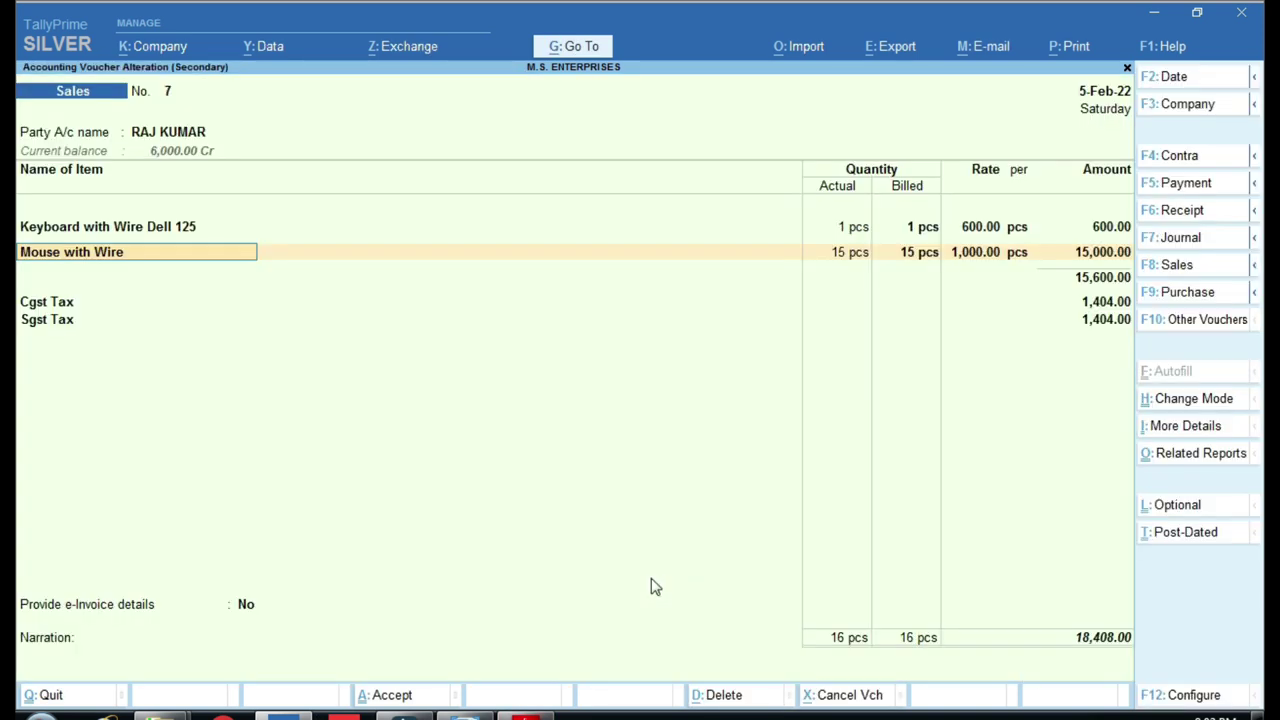
key("Return")
key("Return")
key("Return")
key("Return")
key("Return")
key("Return")
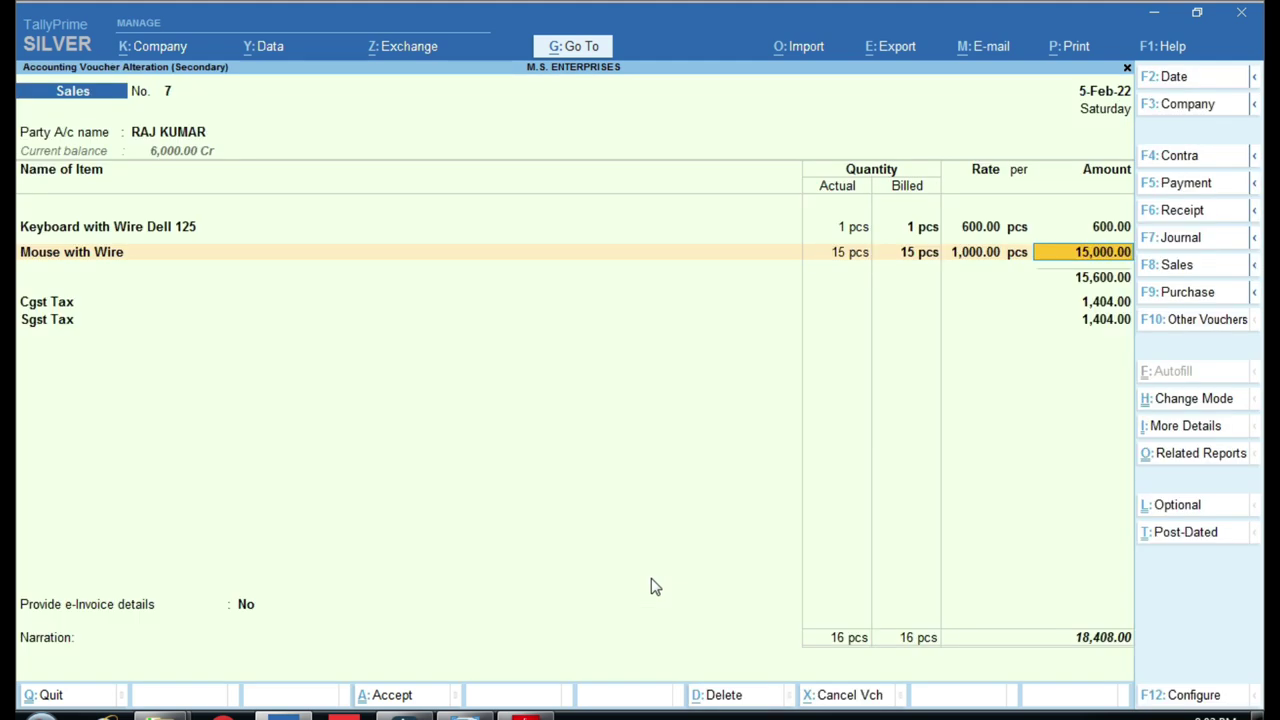
key("Return")
key("Return")
key("Return")
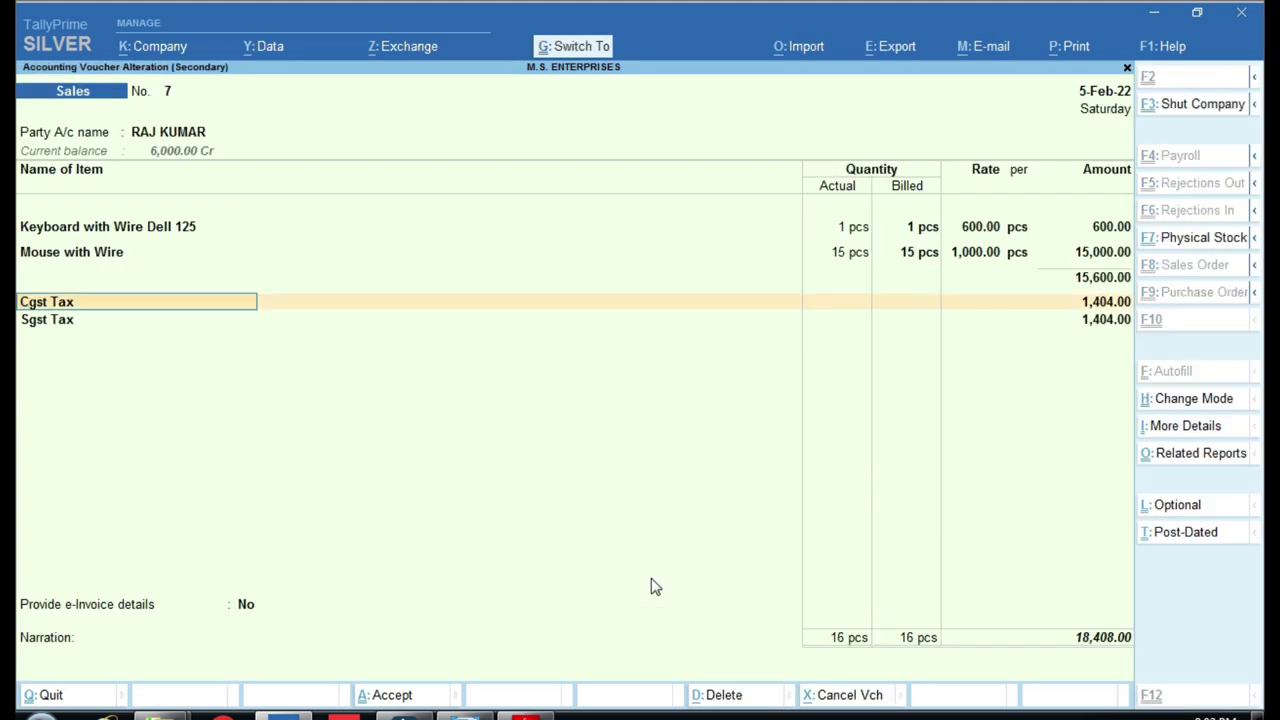
Verify Cgst Tax is under Duties & Taxes, then save voucher 7 as New Ref without e-Invoice.
key("ctrl+Return")
key("Return")
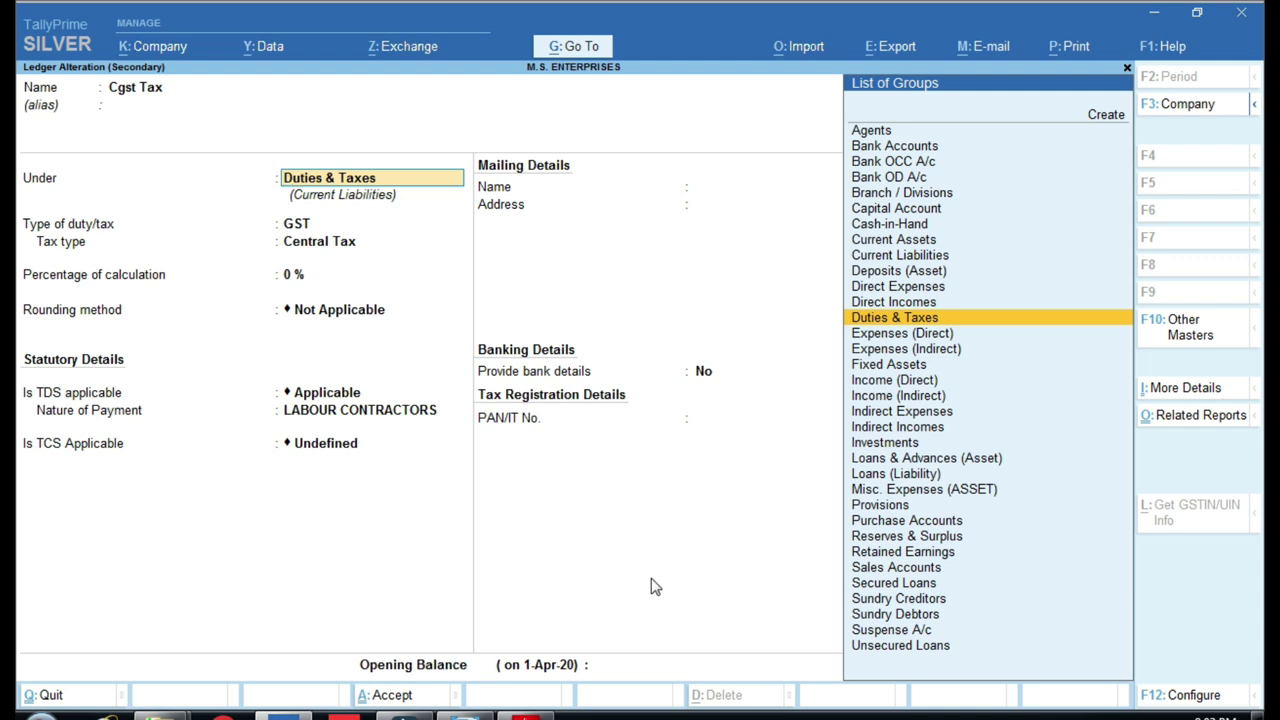
key("ctrl+a")
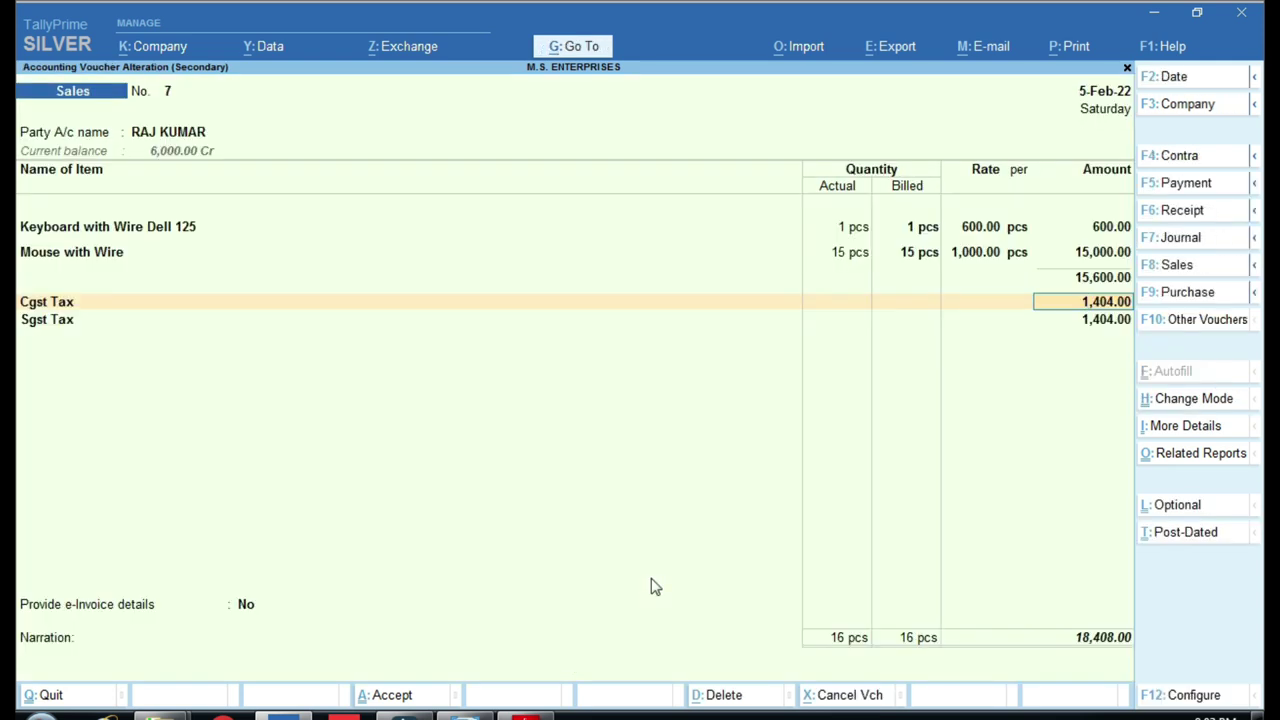
key("Return")
key("Return")
key("Return")
key("Return")
key("Return")
key("Return")
key("Return")
key("Return")
key("Return")
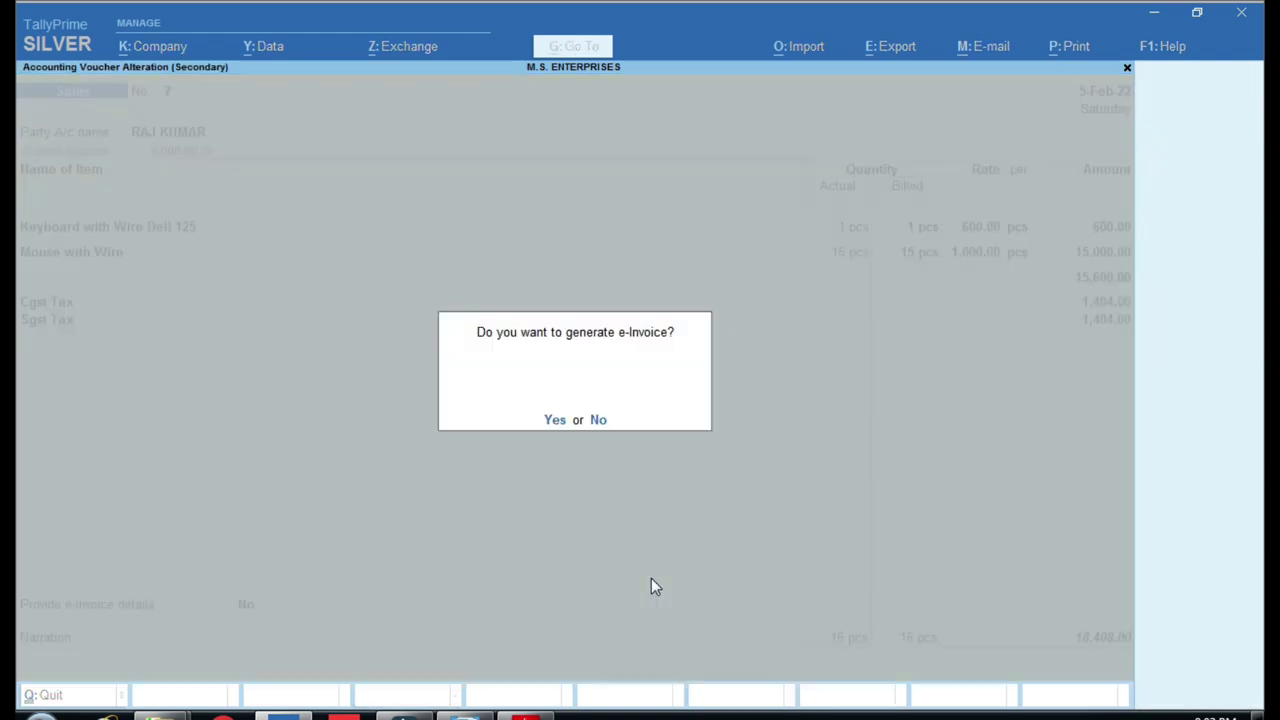
key("Return")
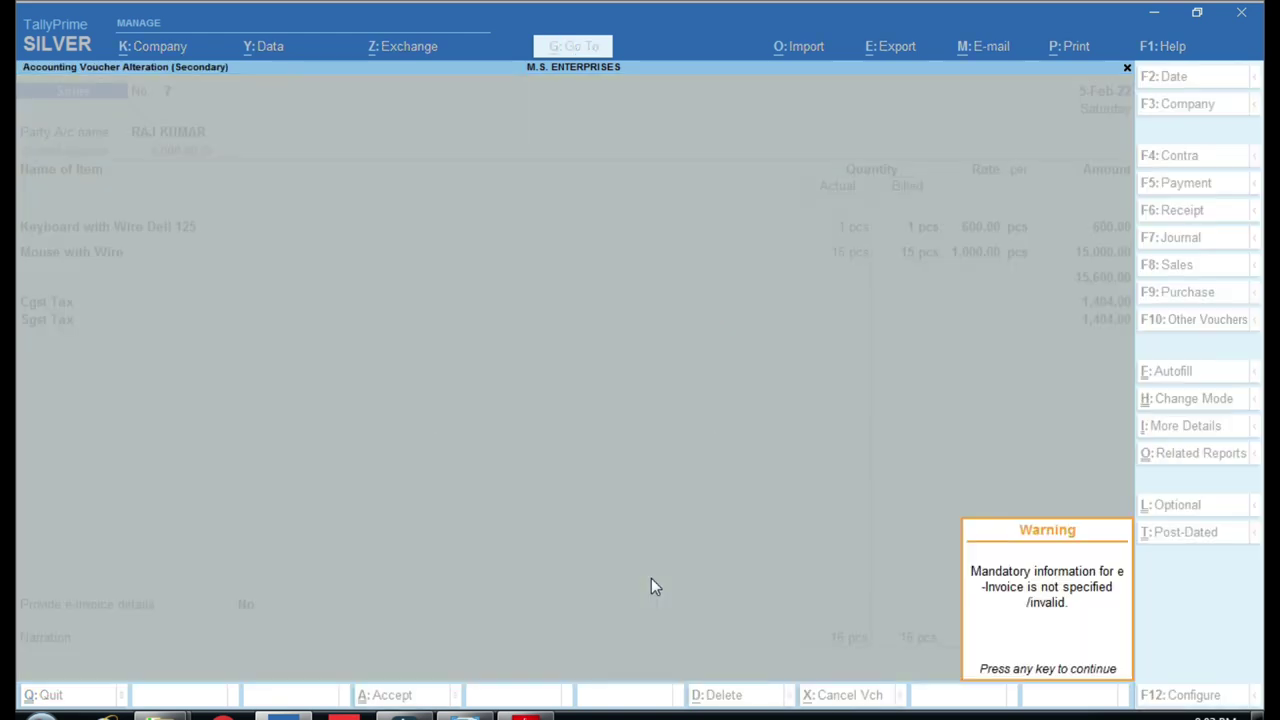
key("Return")
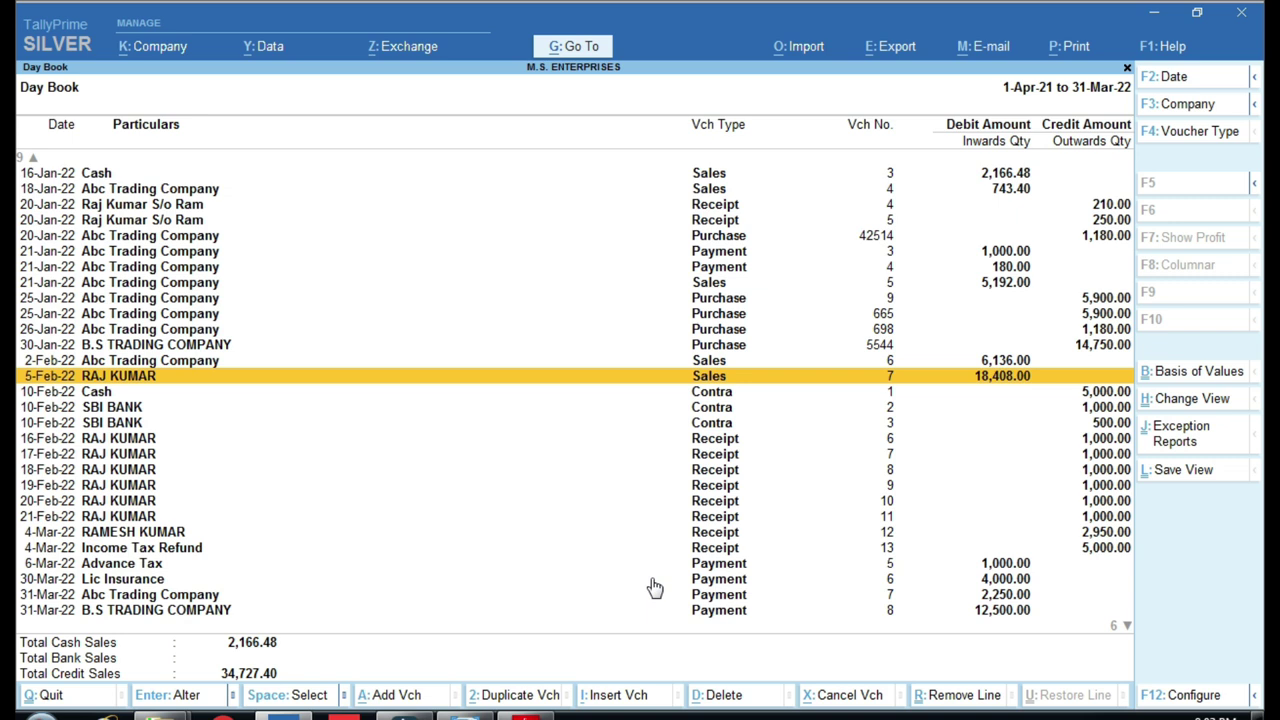
Bring the account-group chart back and pan it to the Capital Account row.
left_click(484, 716)
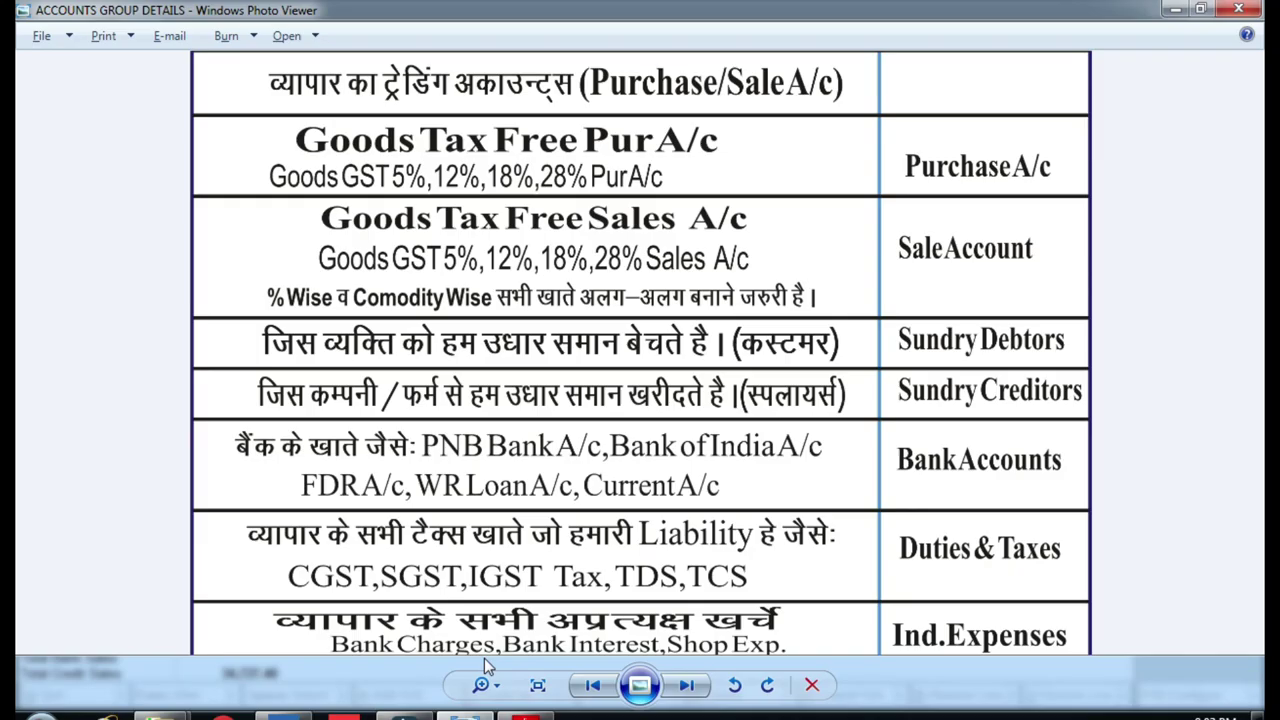
left_click_drag(614, 234, 616, 316)
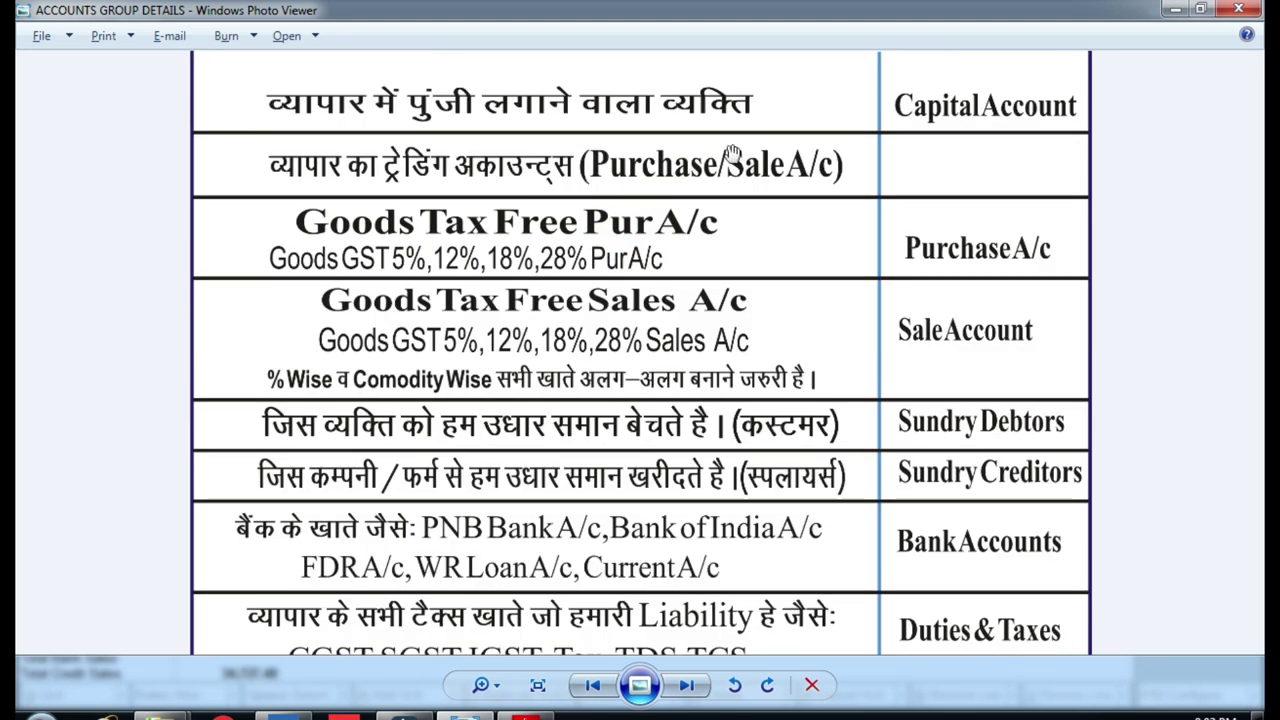
left_click(931, 243)
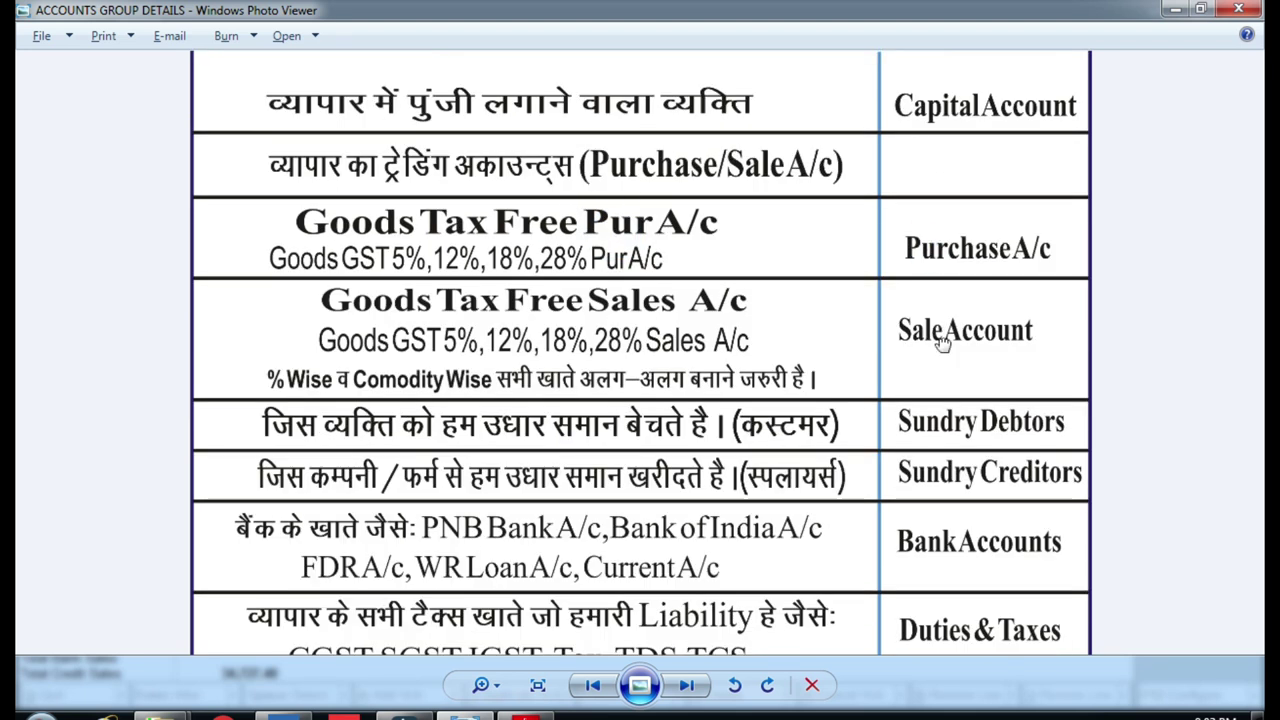